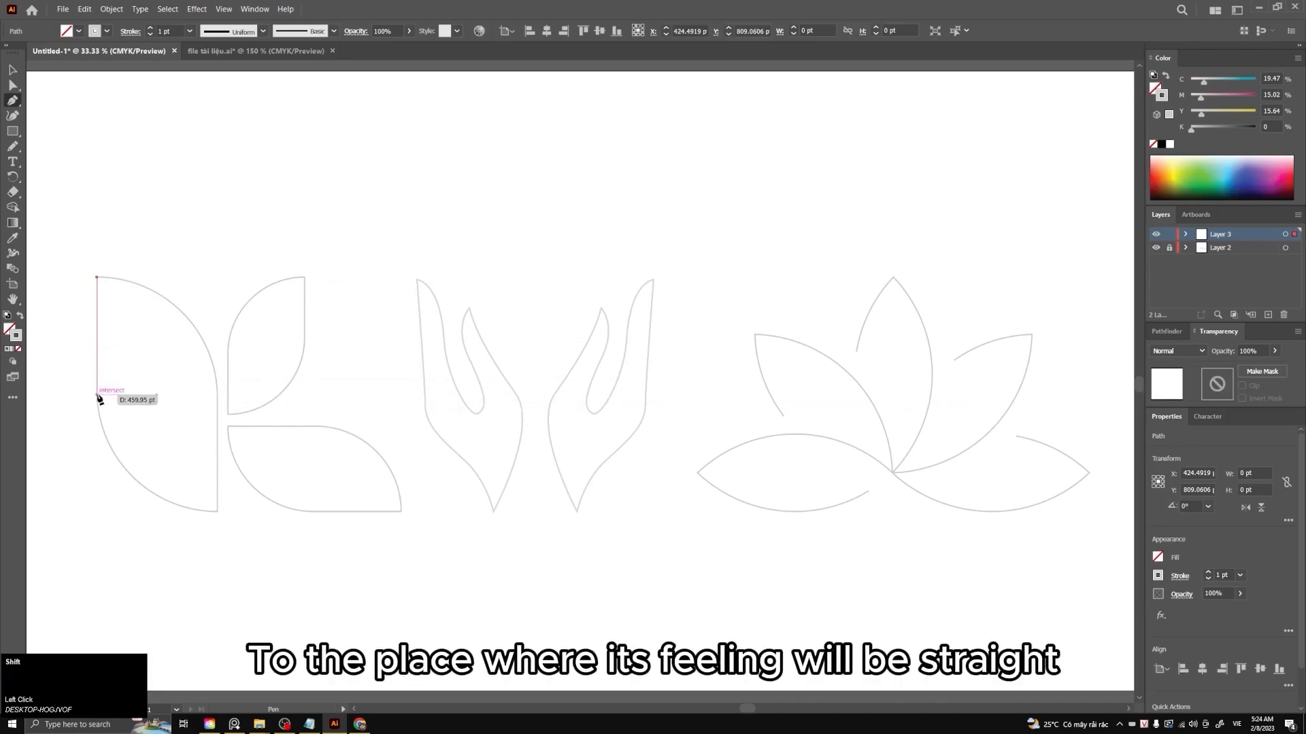
# Trace the large leaf template with the Pen tool as a closed path about 472 by 920 pt, combining straight sides and curves
pyautogui.keyDown('shift'); pyautogui.click(97, 395); pyautogui.keyUp('shift')
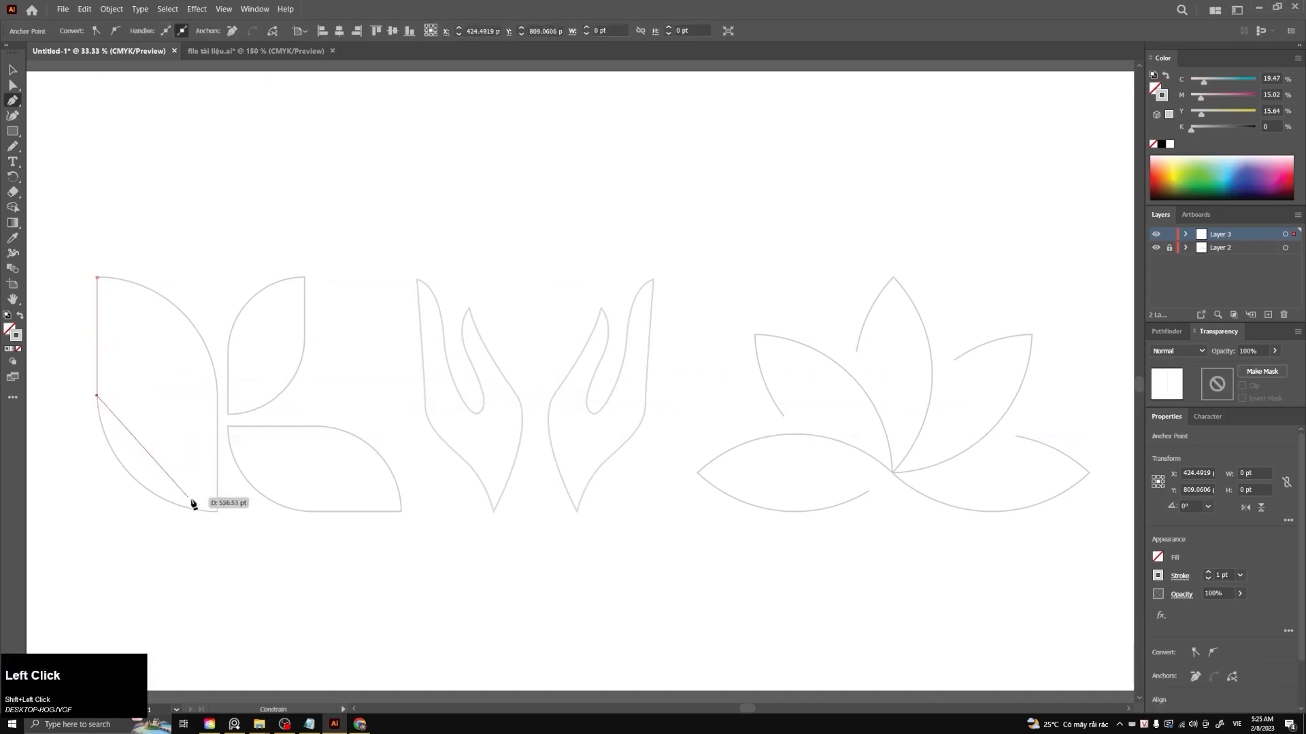
pyautogui.moveTo(217, 512); pyautogui.dragTo(332, 519)
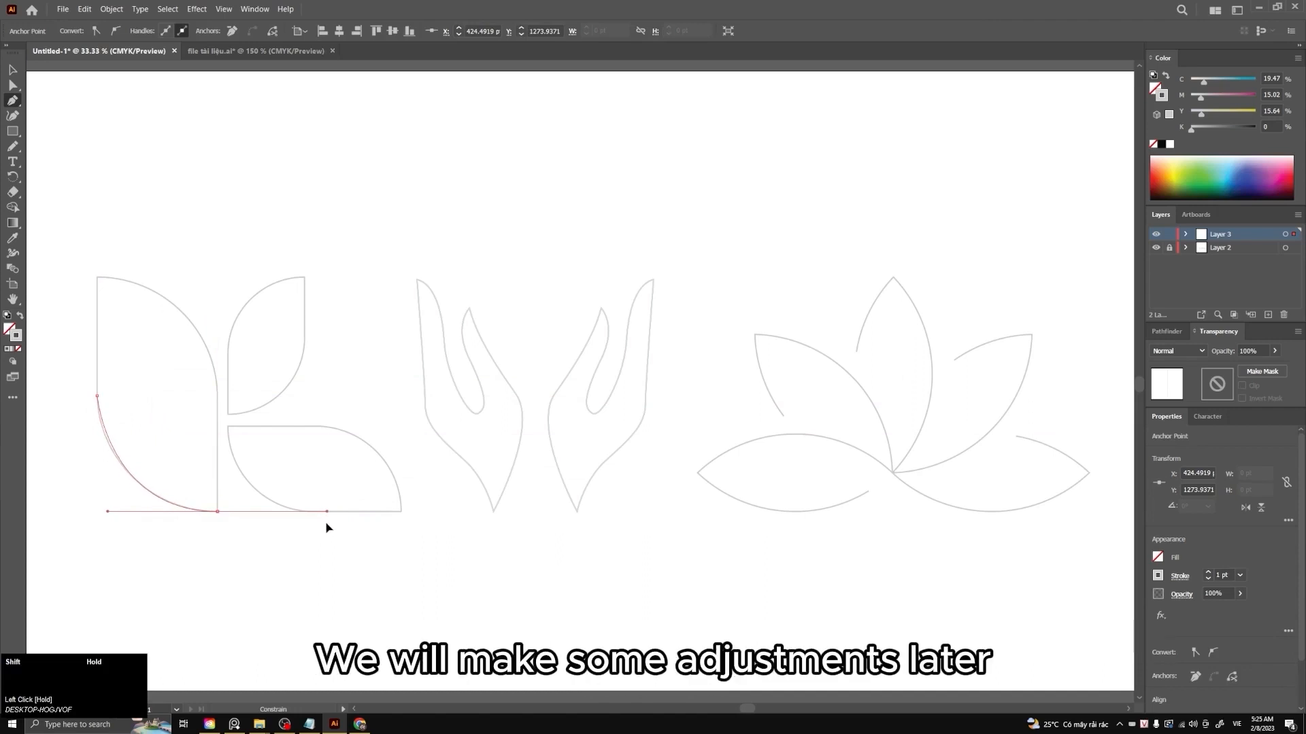
pyautogui.moveTo(320, 523); pyautogui.dragTo(323, 524)
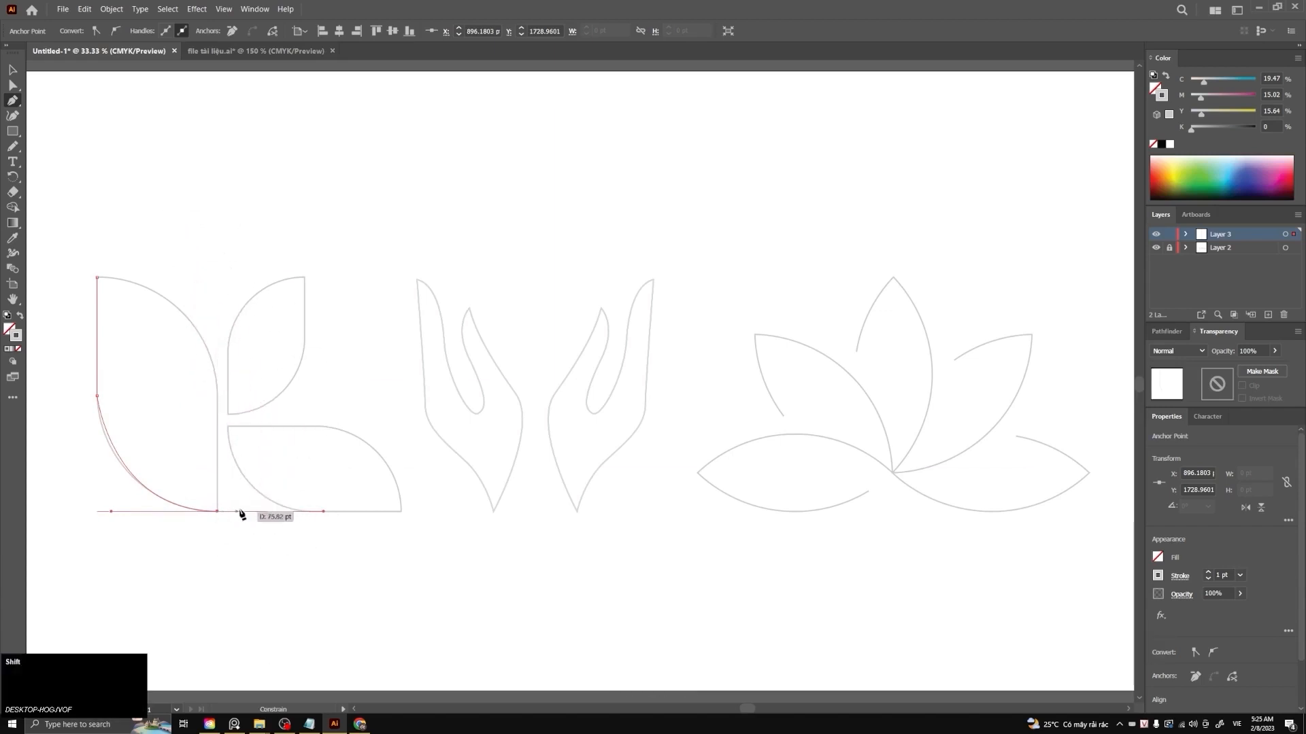
pyautogui.keyDown('shift'); pyautogui.click(217, 512); pyautogui.keyUp('shift')
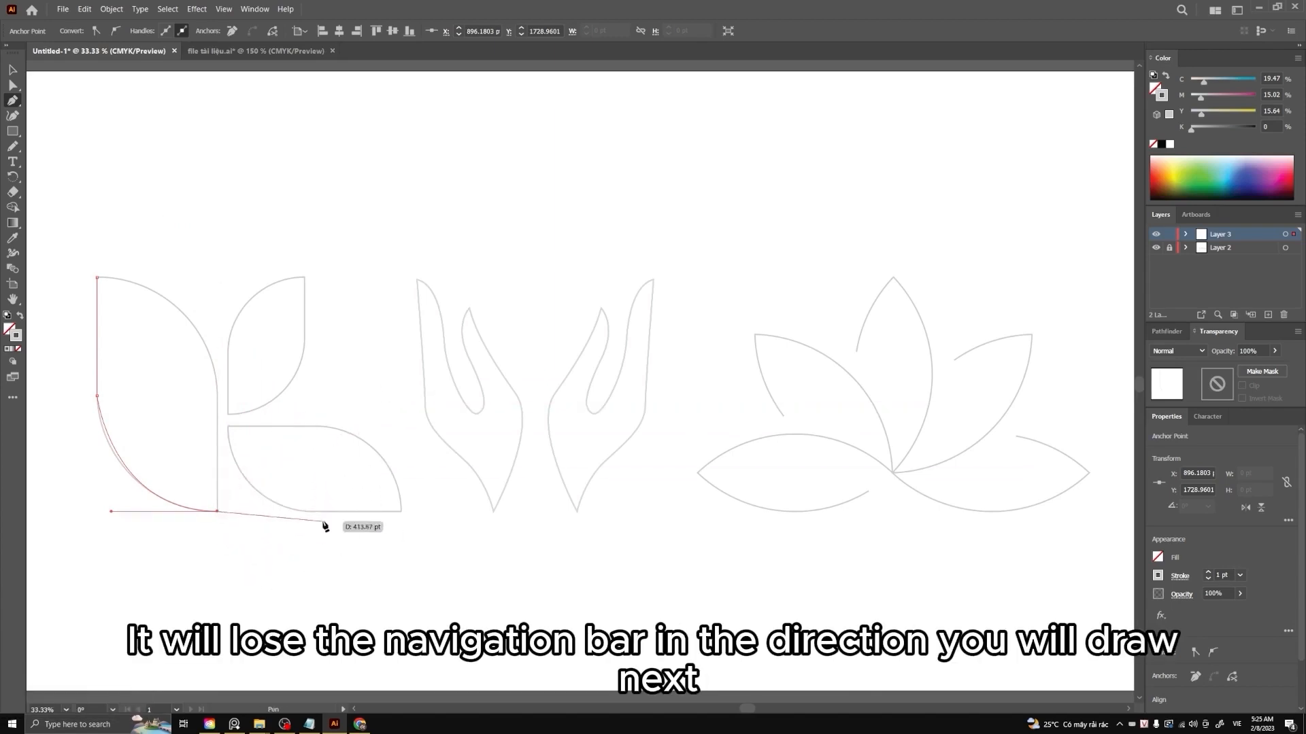
pyautogui.click(217, 391)
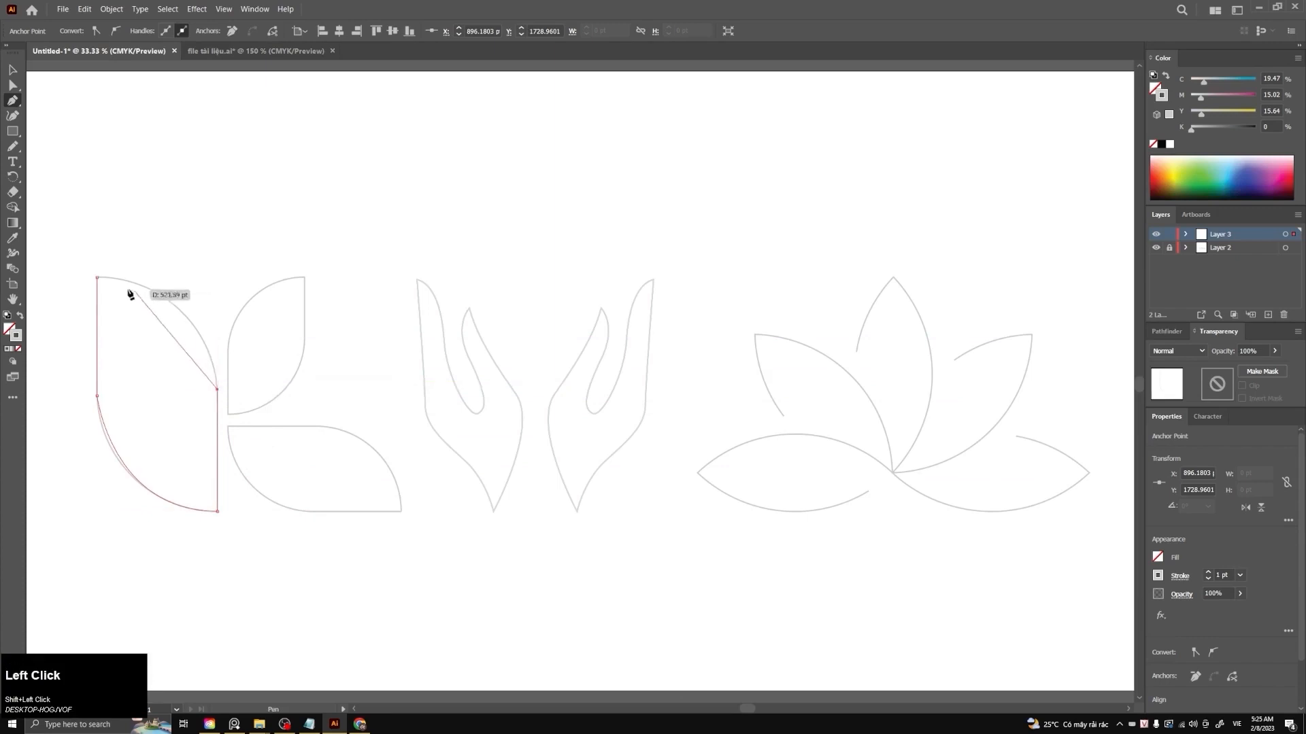
pyautogui.moveTo(98, 278); pyautogui.dragTo(199, 264)
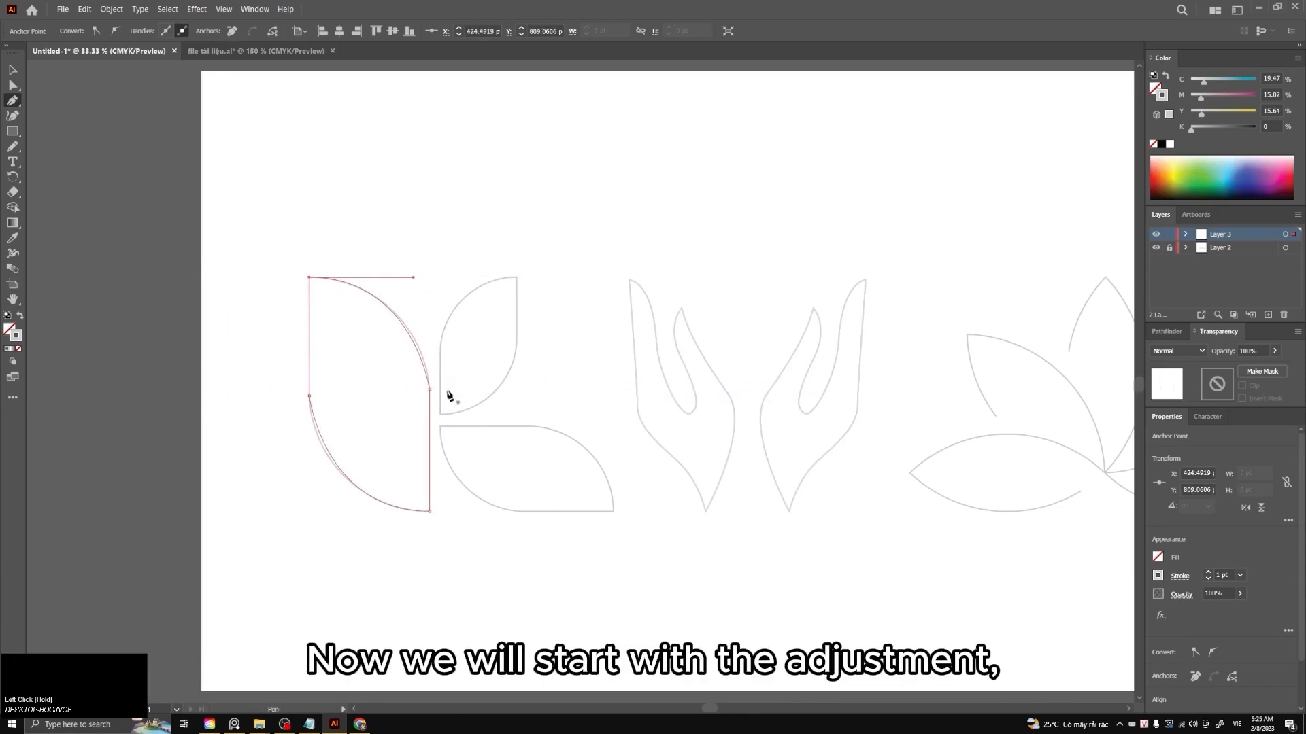
# Adjust the large leaf's two side anchors and the handles of its curves so the path follows the template
pyautogui.press('a')
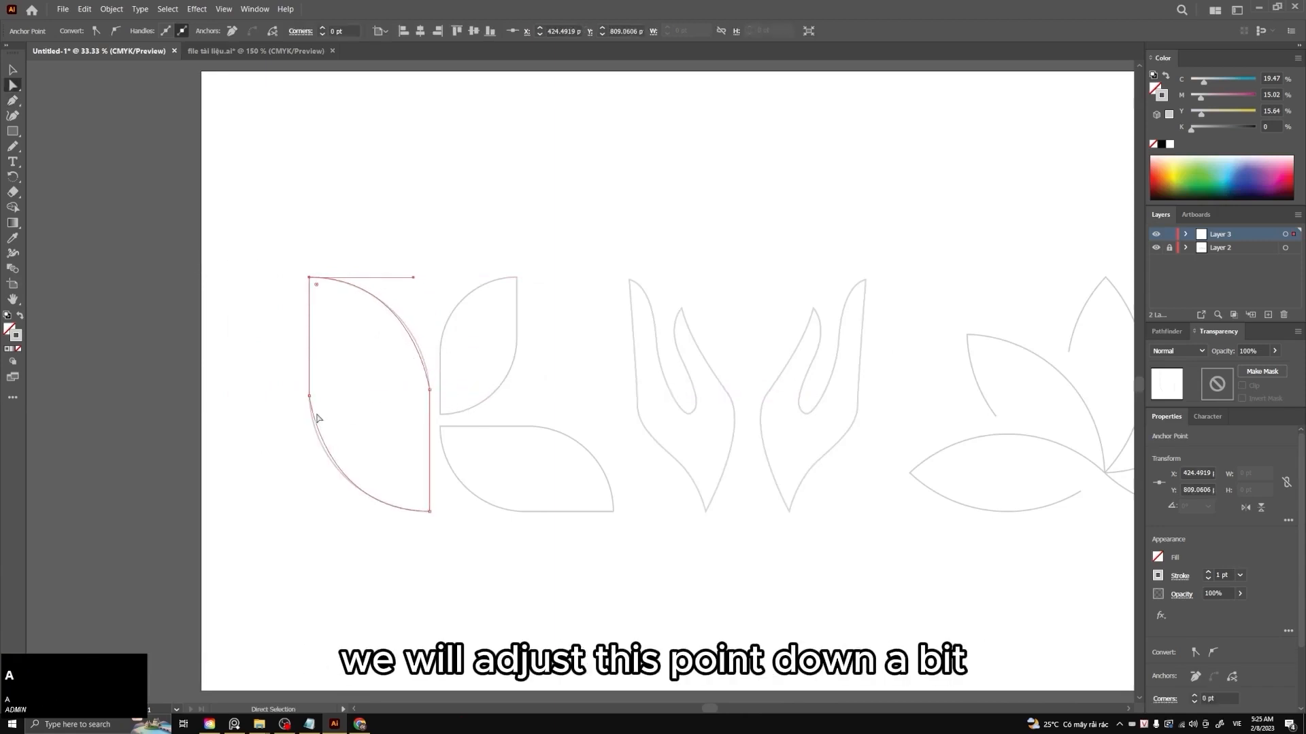
pyautogui.moveTo(310, 397); pyautogui.dragTo(310, 404)
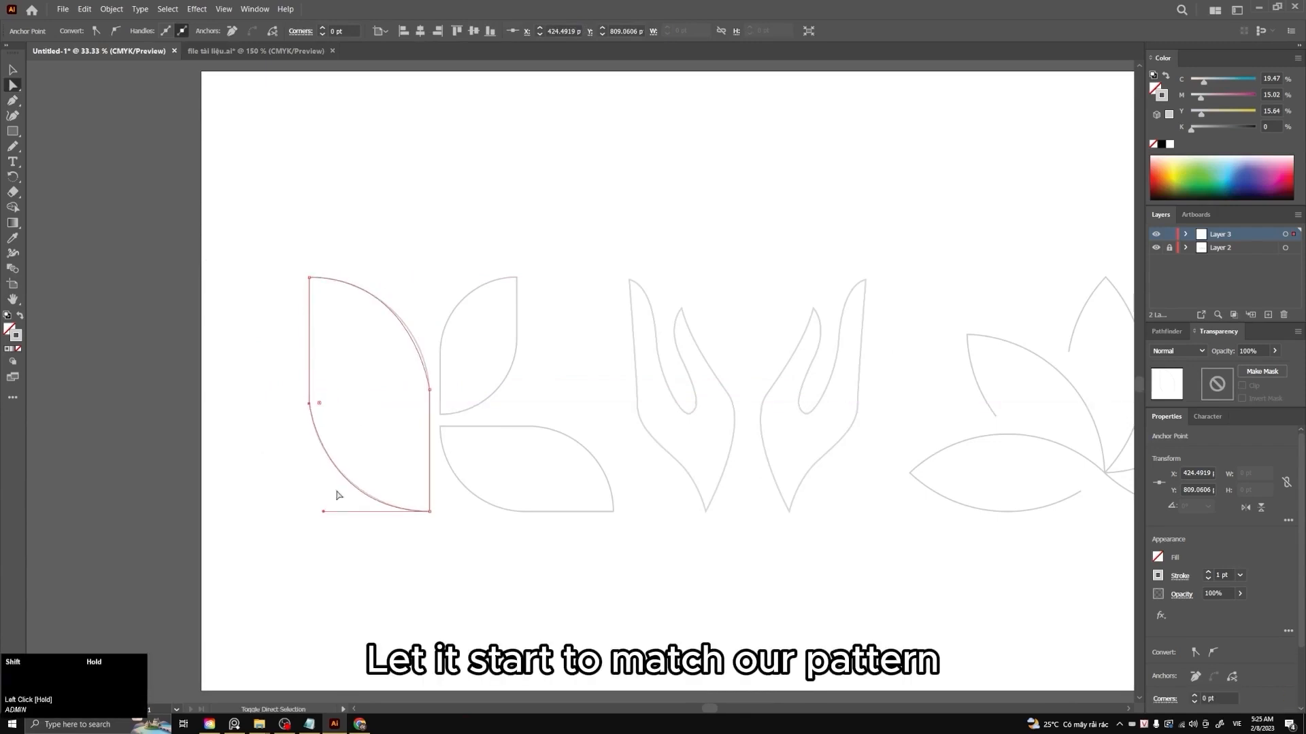
pyautogui.moveTo(323, 511); pyautogui.dragTo(320, 508)
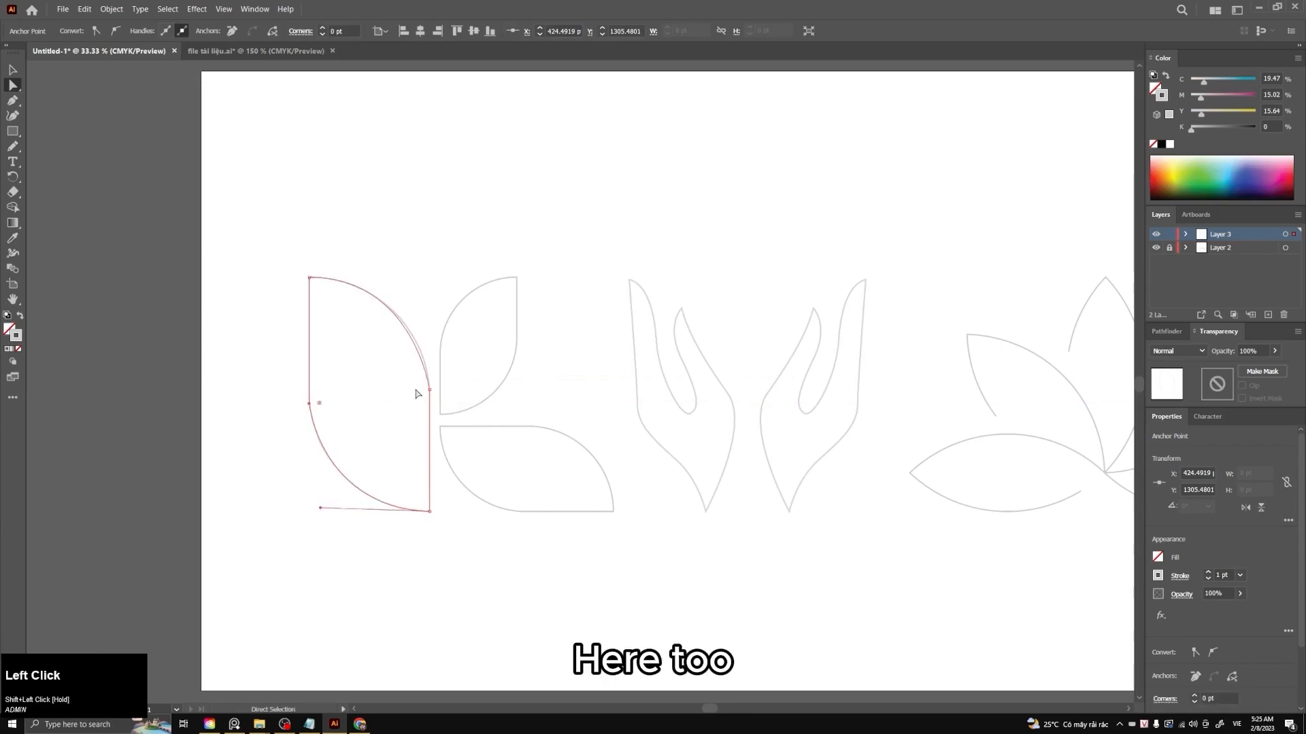
pyautogui.moveTo(430, 393); pyautogui.dragTo(429, 384)
pyautogui.moveTo(416, 281); pyautogui.dragTo(416, 283)
# Give the large leaf outline a black 2 pt stroke and deselect it
pyautogui.press('v')
pyautogui.click(370, 378)
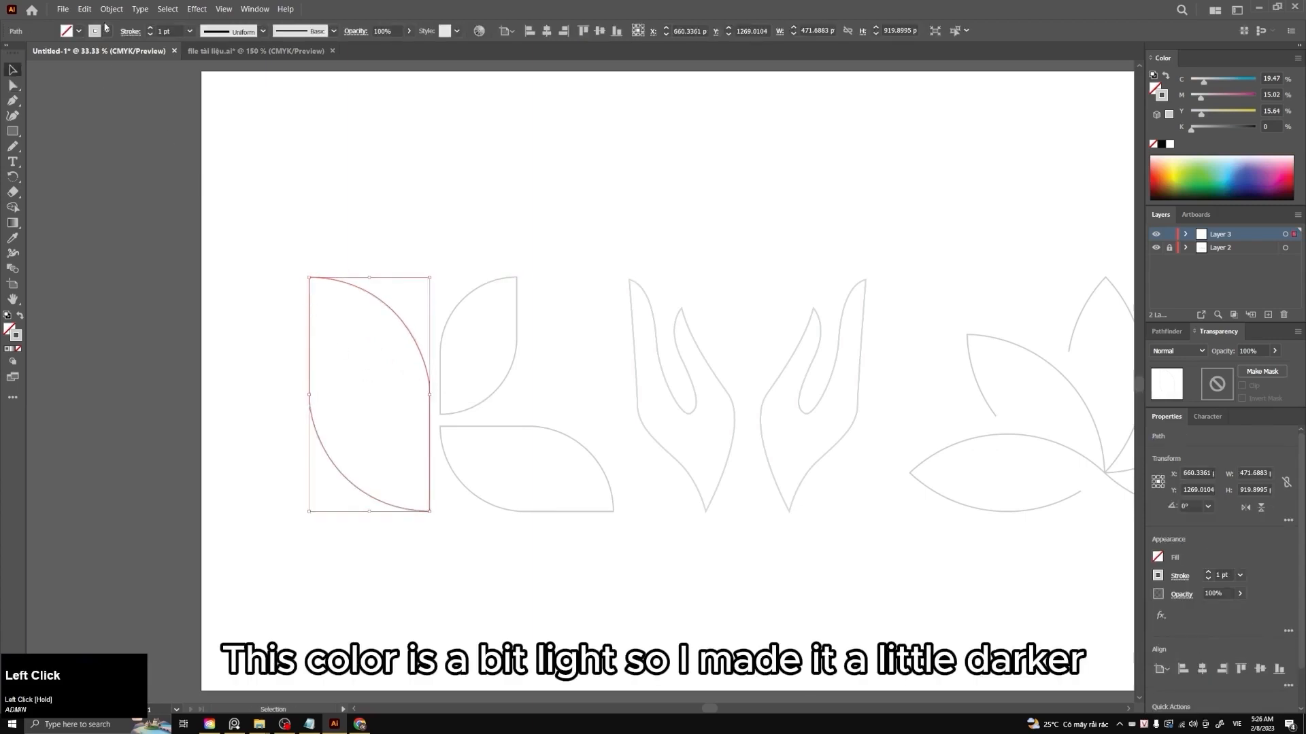
pyautogui.click(107, 32)
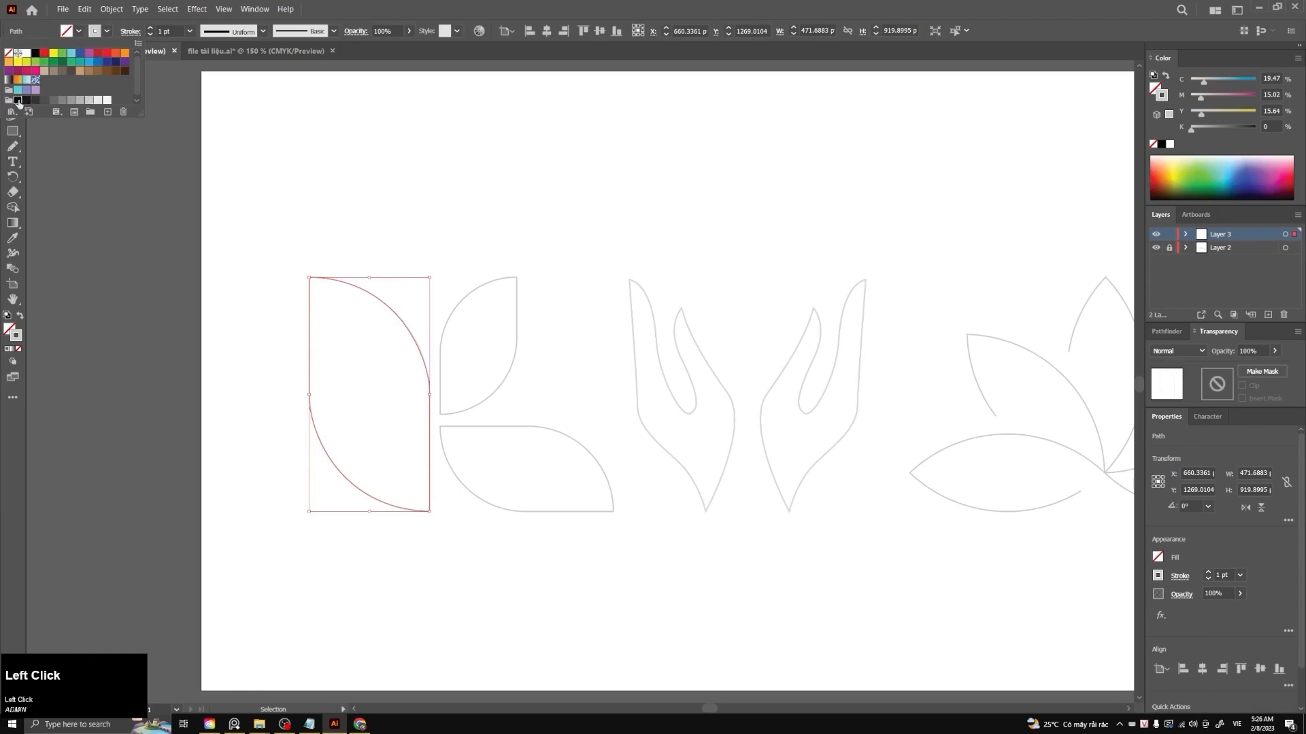
pyautogui.click(25, 97)
pyautogui.click(295, 175)
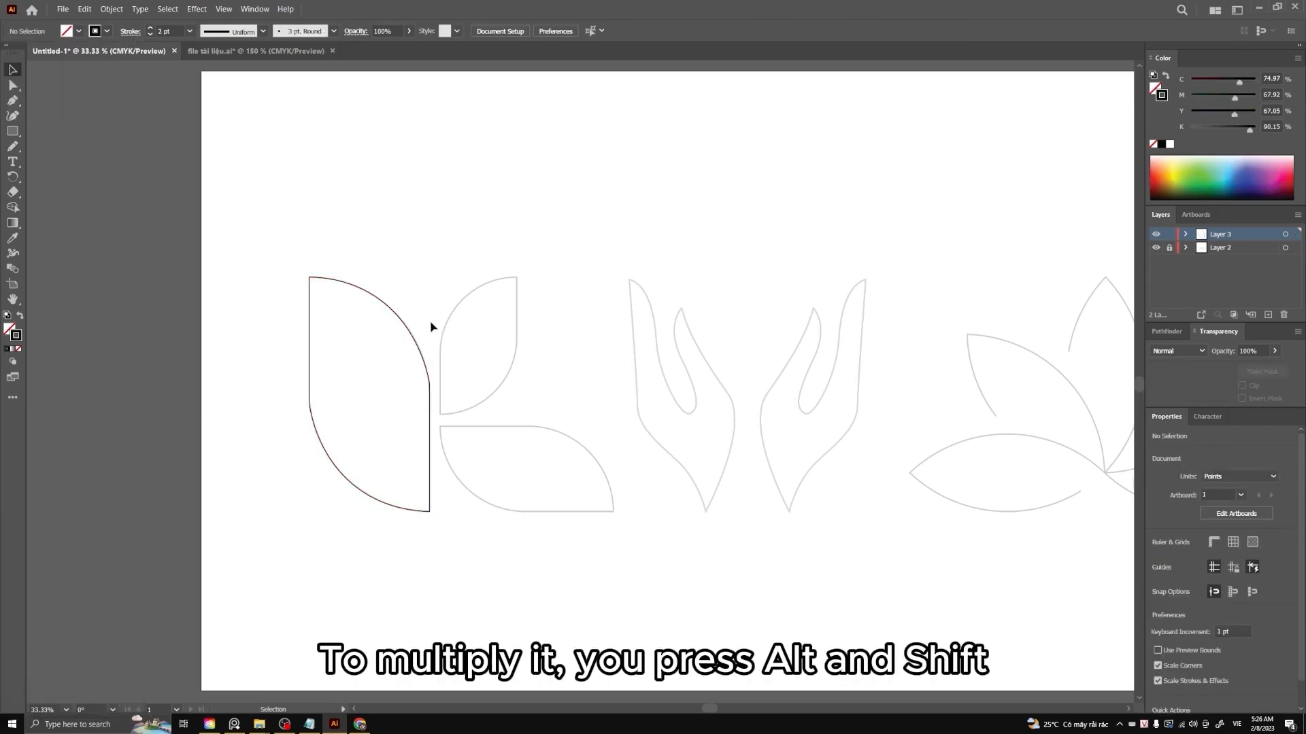
# Duplicate the large leaf over the small upper leaf template and scale the copy down to about 276 by 539 pt
pyautogui.moveTo(408, 333); pyautogui.dragTo(541, 333)
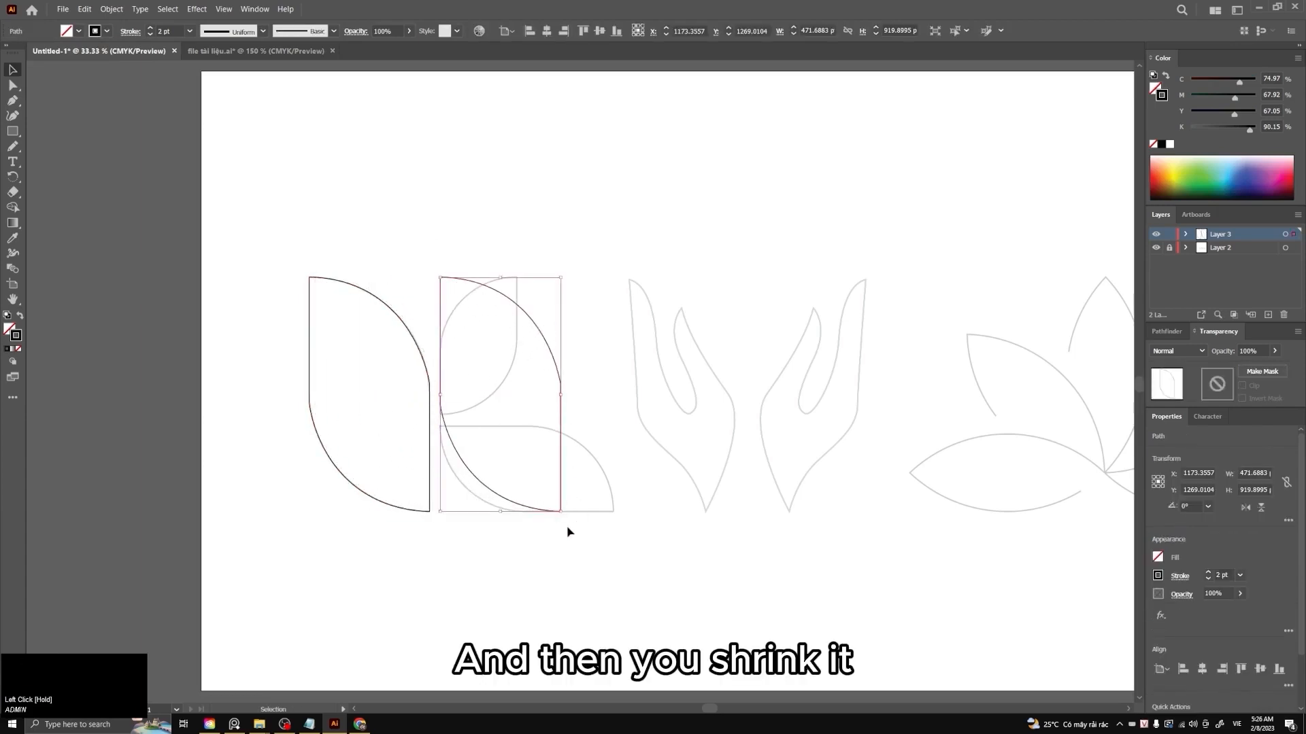
pyautogui.moveTo(564, 516); pyautogui.dragTo(514, 417)
pyautogui.click(542, 368)
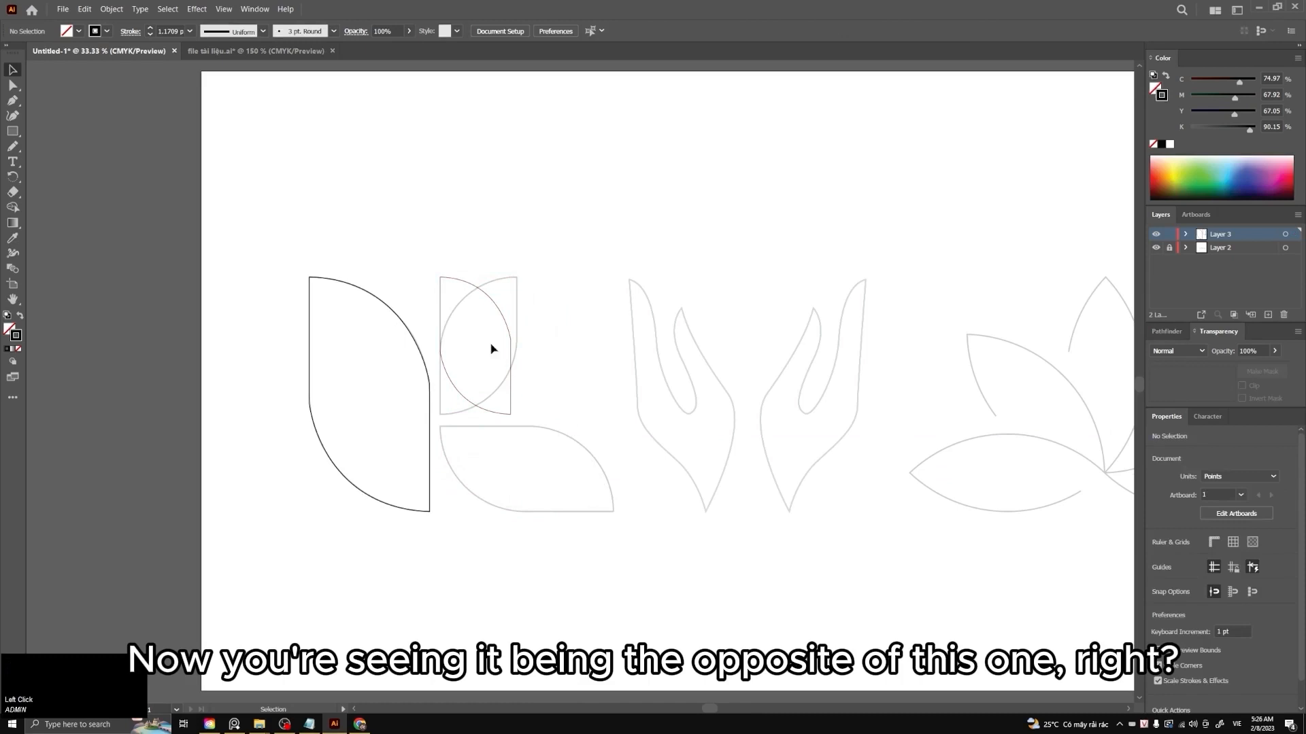
# Reflect the small leaf copy across the vertical axis and widen it to about 299 pt to match the upper template leaf
pyautogui.click(489, 323)
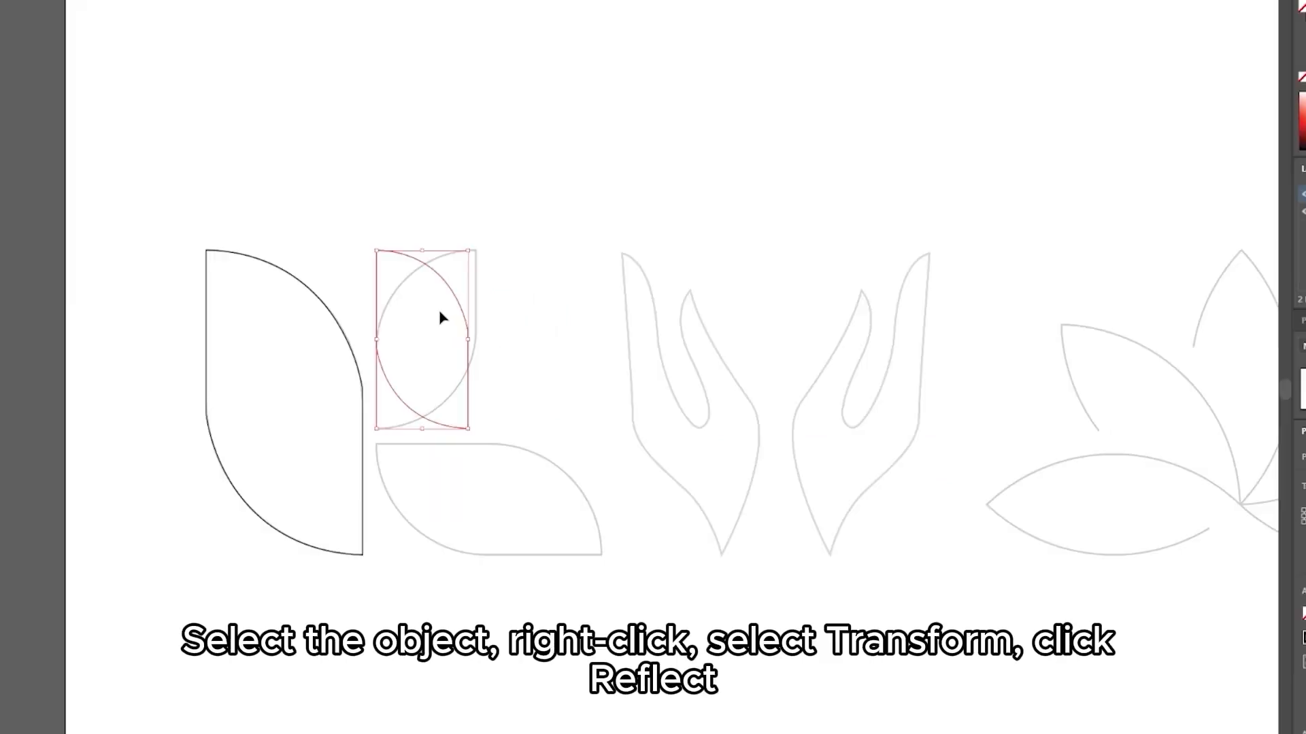
pyautogui.rightClick(439, 317)
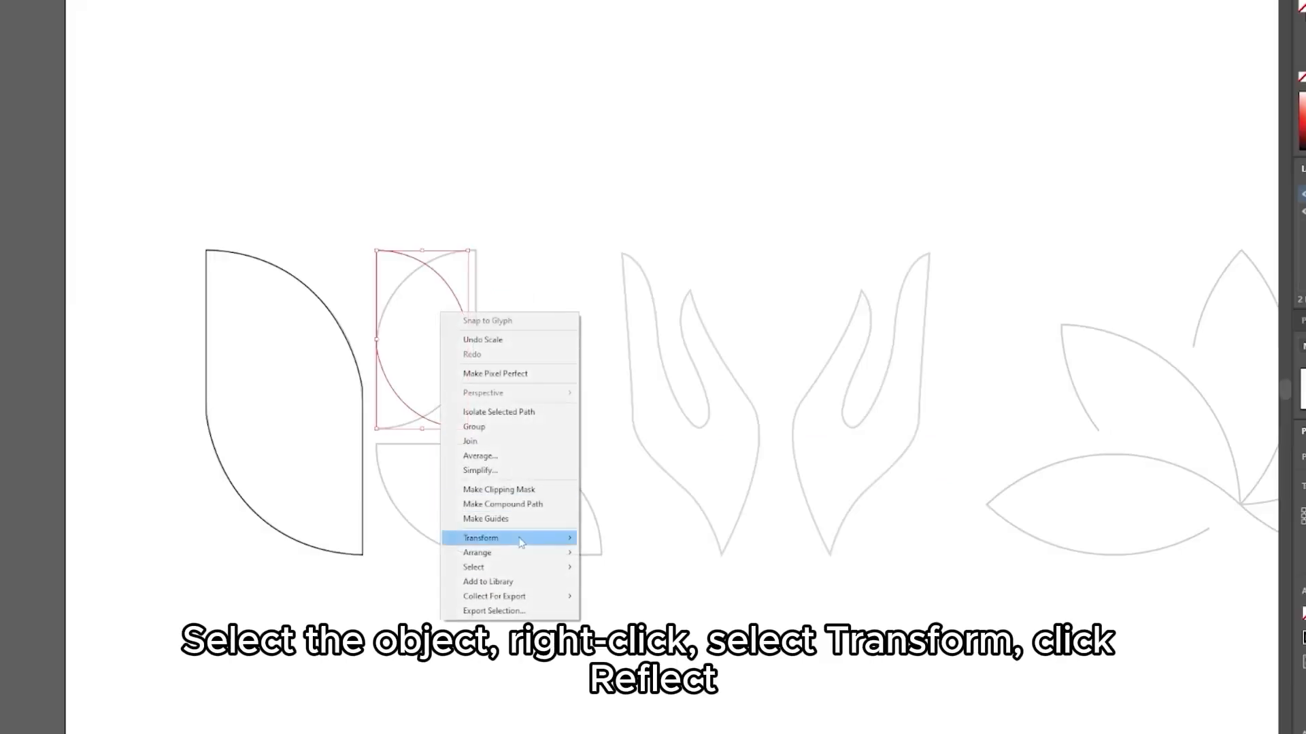
pyautogui.moveTo(544, 538)
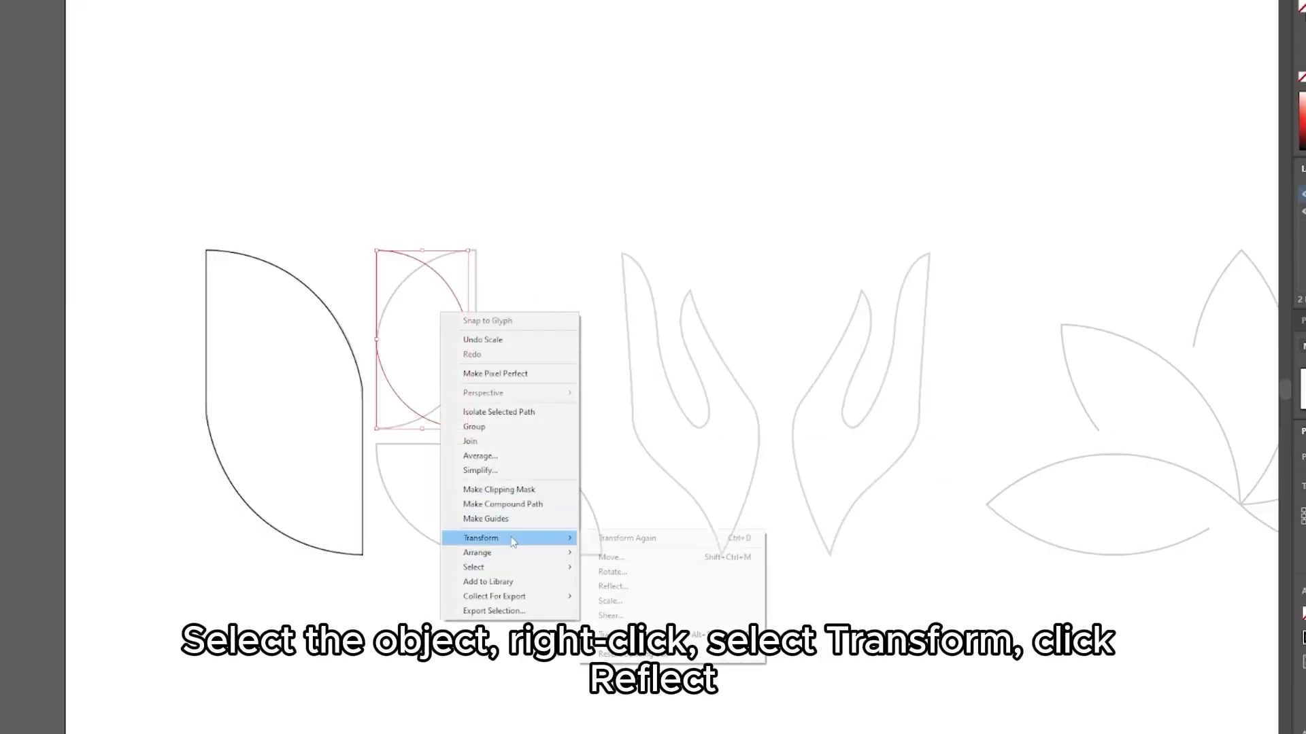
pyautogui.click(643, 588)
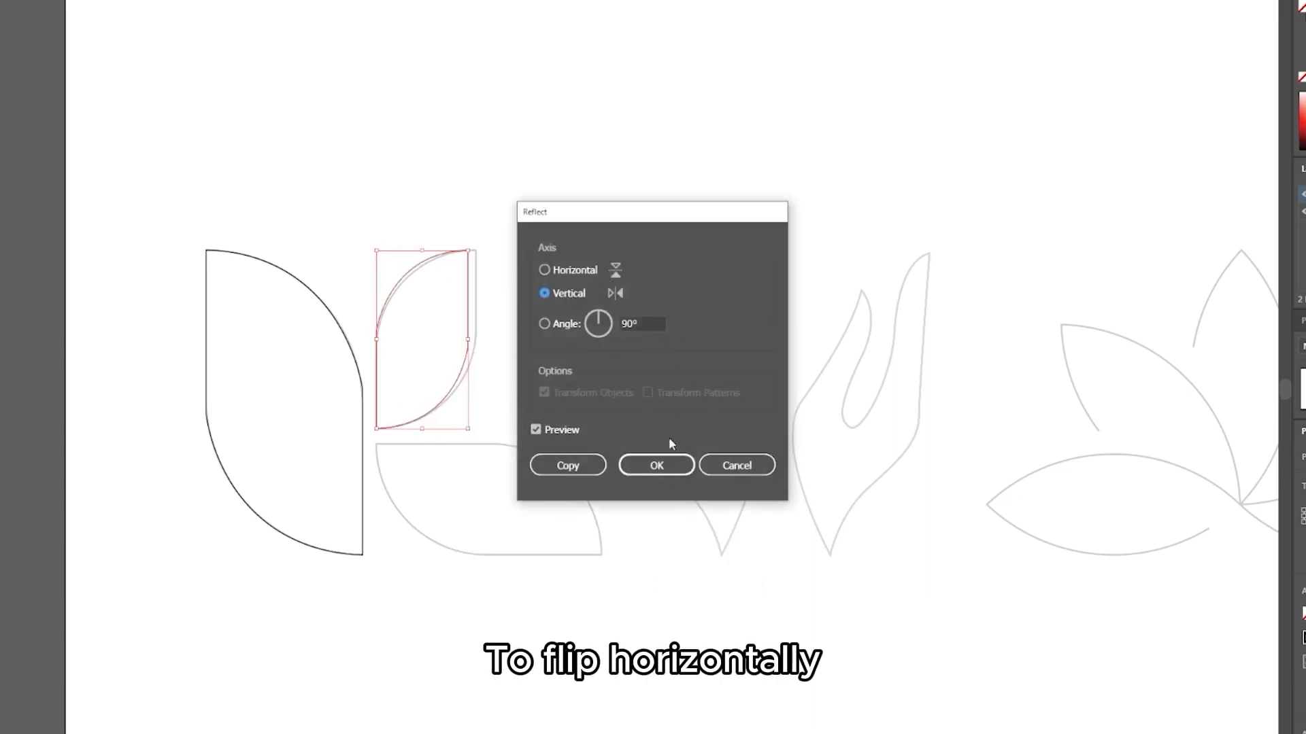
pyautogui.click(656, 467)
pyautogui.keyDown('alt'); pyautogui.scroll(3, 512, 327); pyautogui.keyUp('alt')
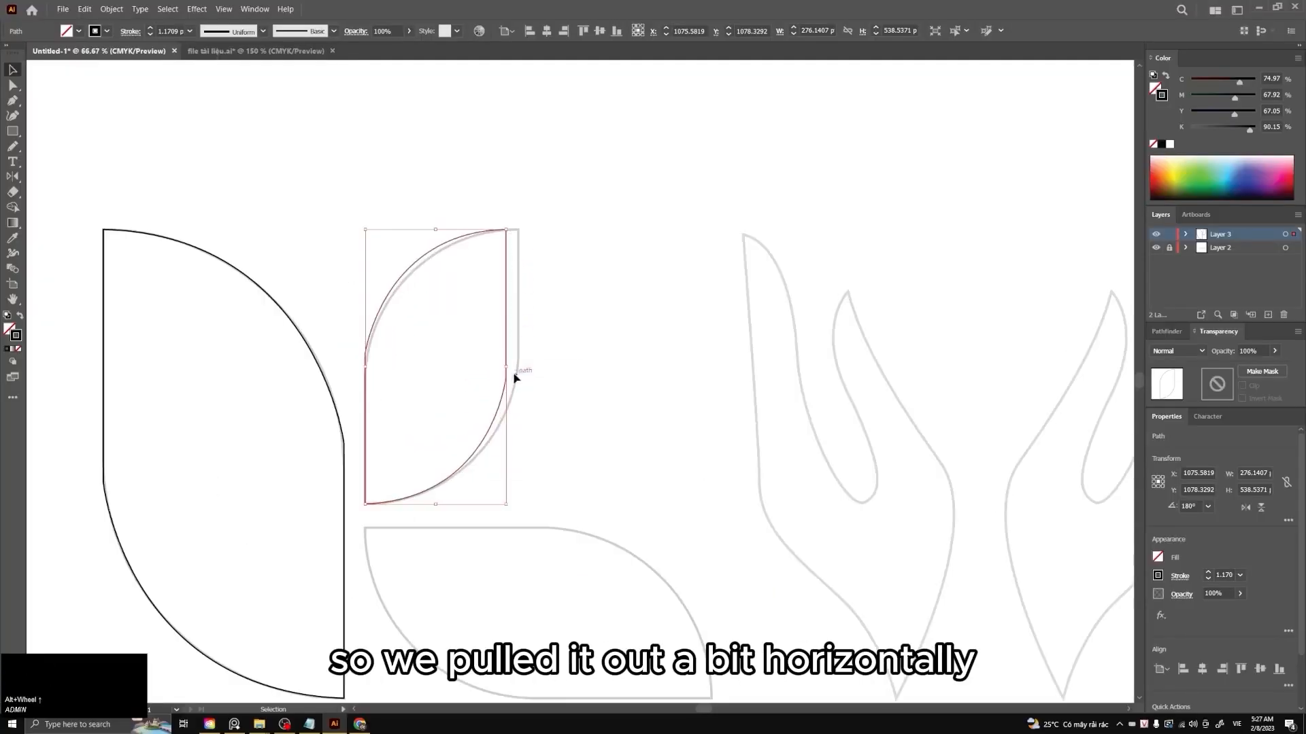
pyautogui.moveTo(507, 367); pyautogui.dragTo(519, 368)
pyautogui.keyDown('alt'); pyautogui.scroll(-2, 501, 422); pyautogui.keyUp('alt')
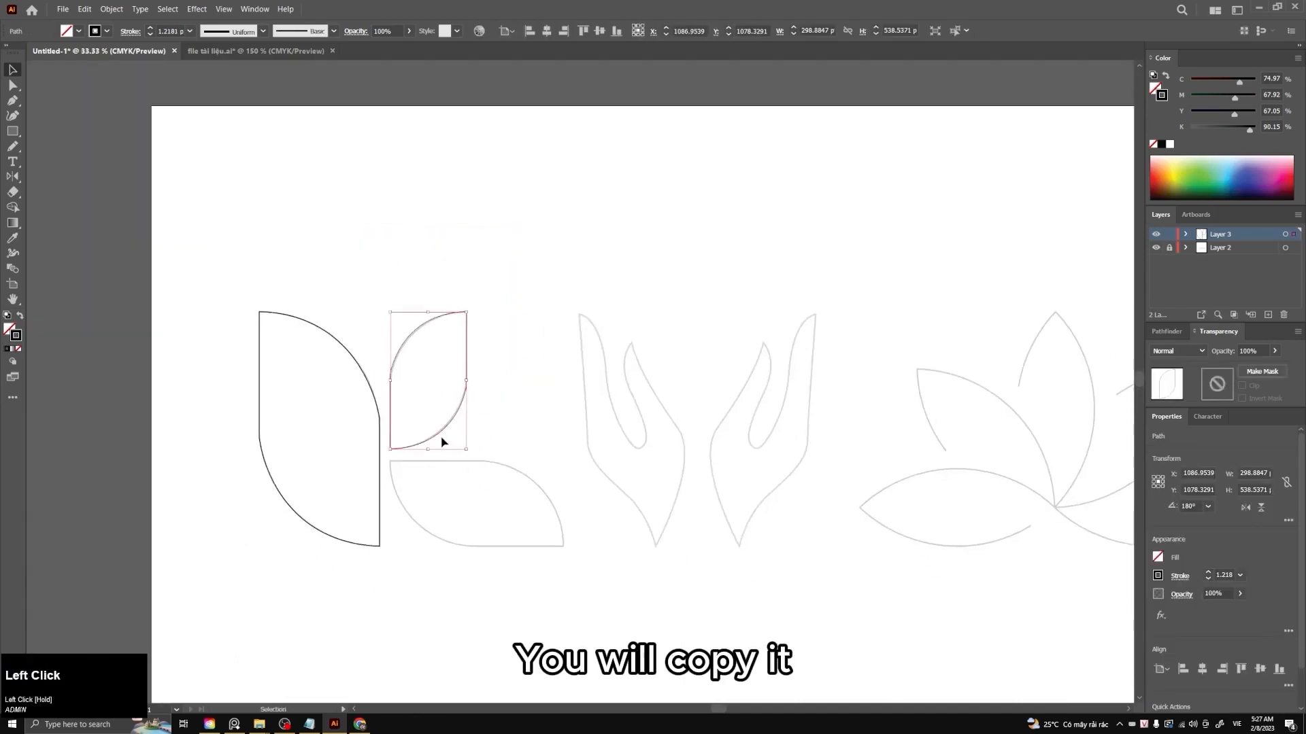
# Duplicate the small upper leaf, rotate the copy 90° clockwise and fit it to the lower horizontal leaf template
pyautogui.moveTo(445, 433); pyautogui.dragTo(430, 531)
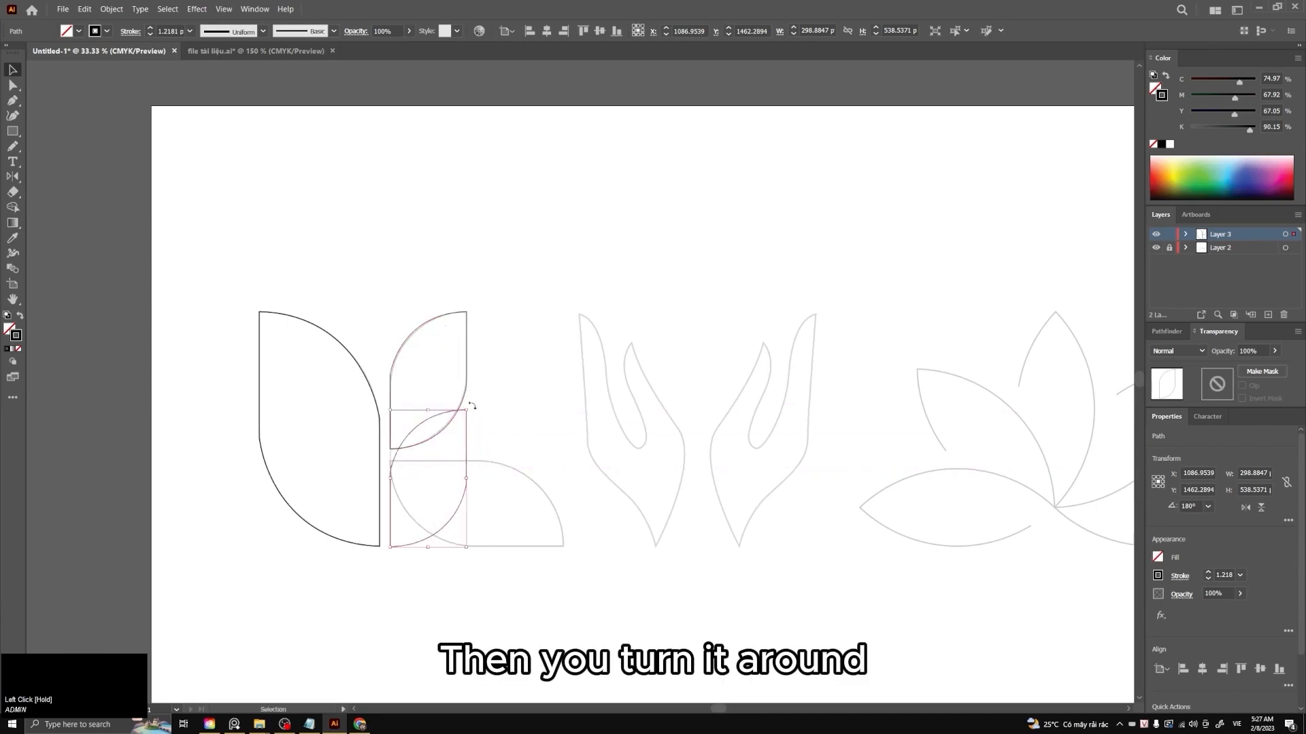
pyautogui.moveTo(472, 406); pyautogui.dragTo(496, 525)
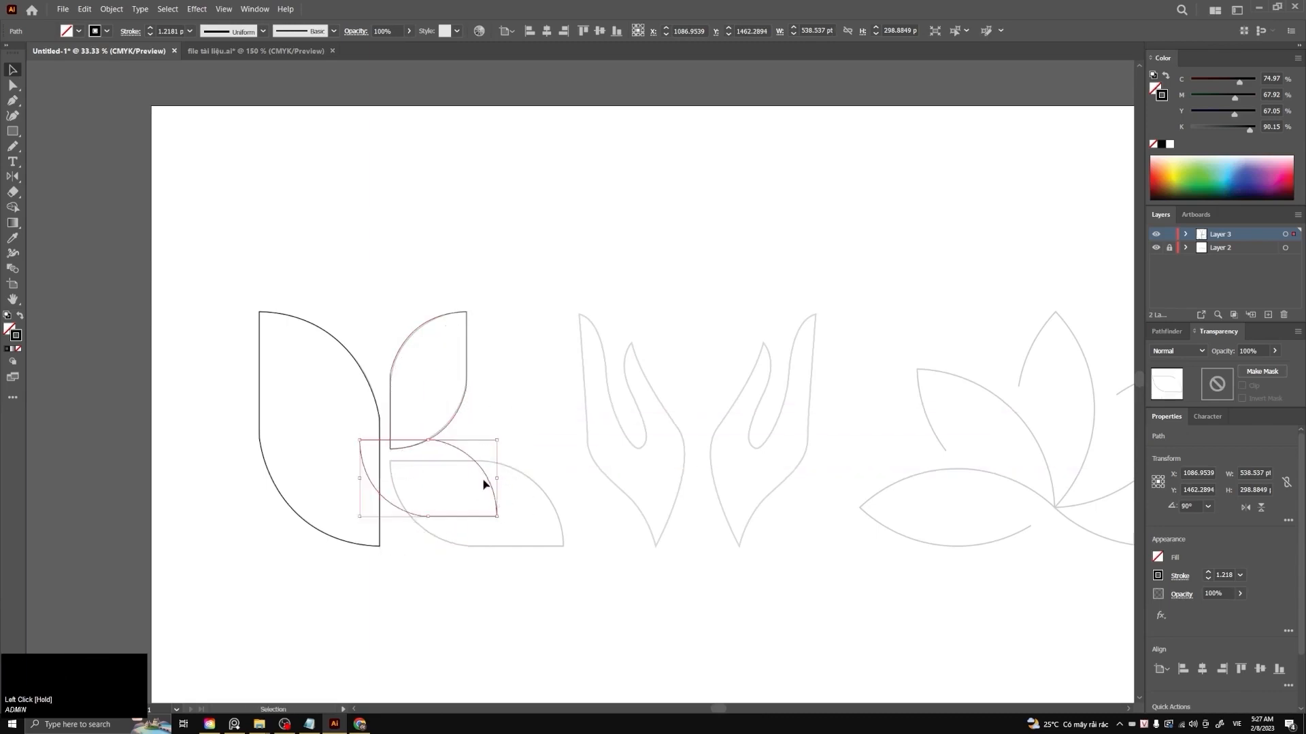
pyautogui.moveTo(487, 480); pyautogui.dragTo(546, 551)
pyautogui.hotkey('ctrl', 'z')
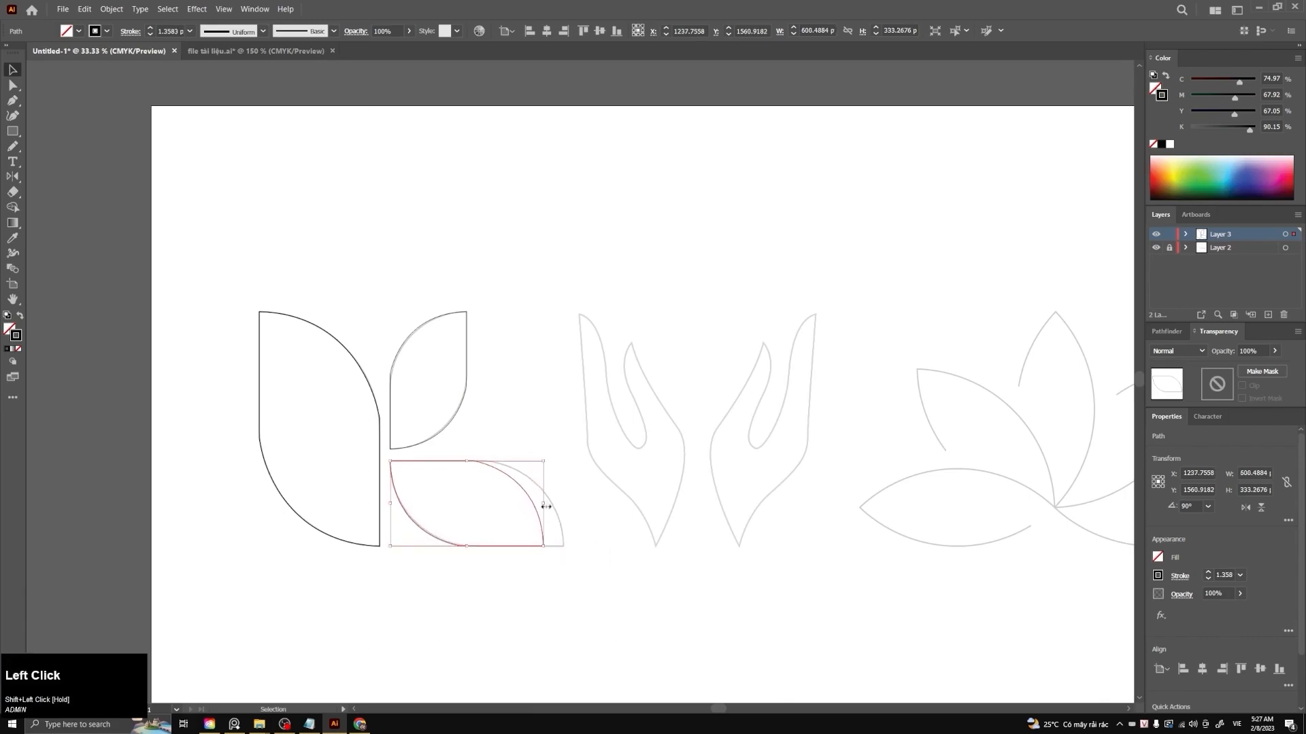
pyautogui.moveTo(546, 506); pyautogui.dragTo(563, 514)
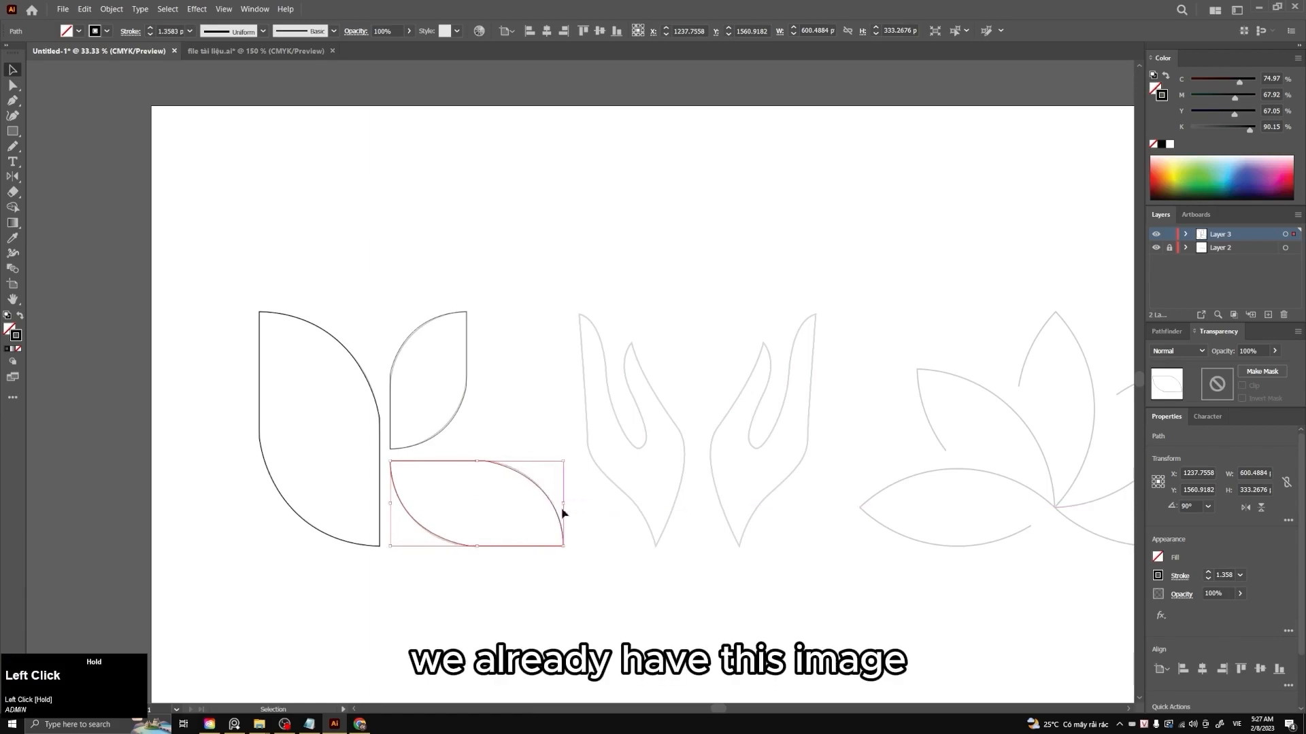
pyautogui.click(562, 568)
pyautogui.moveTo(309, 383); pyautogui.dragTo(310, 383)
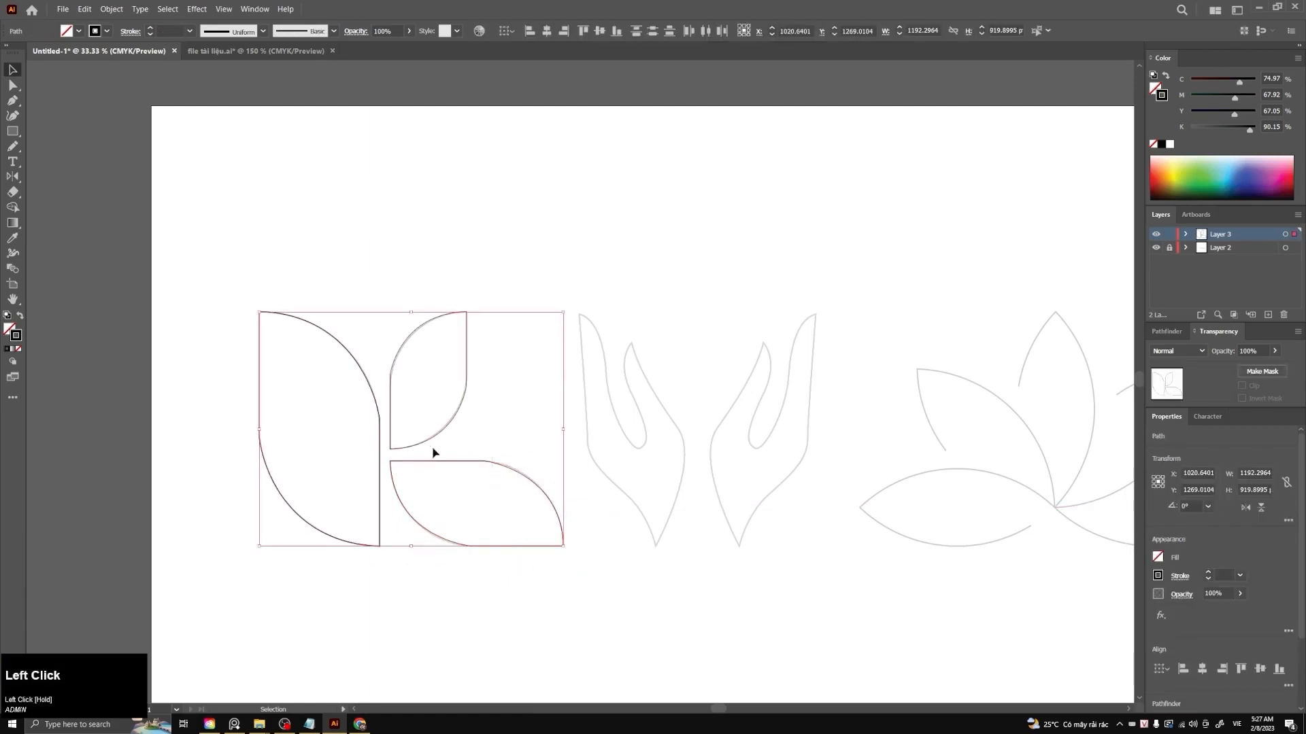
pyautogui.click(478, 496)
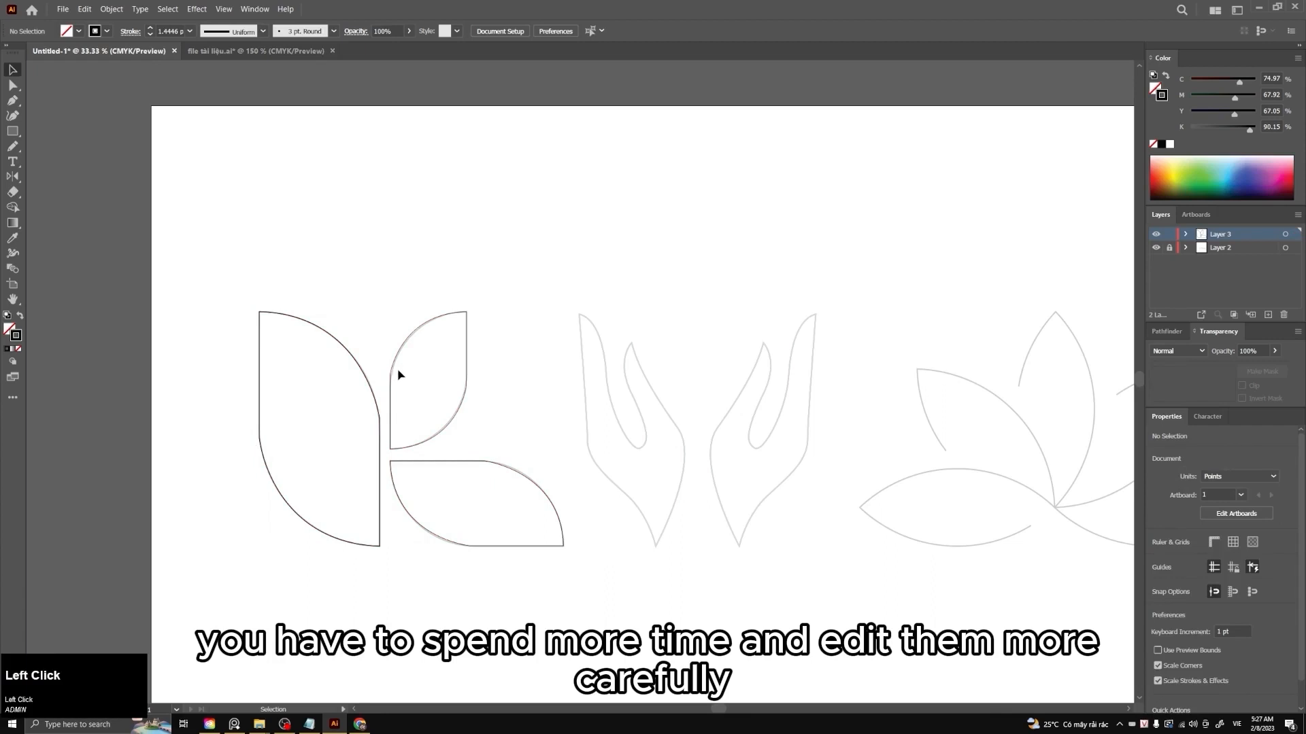
# Move the anchor on the small upper leaf's left side down along the straight edge, to where the template curve begins
pyautogui.scroll(4, 398, 375)
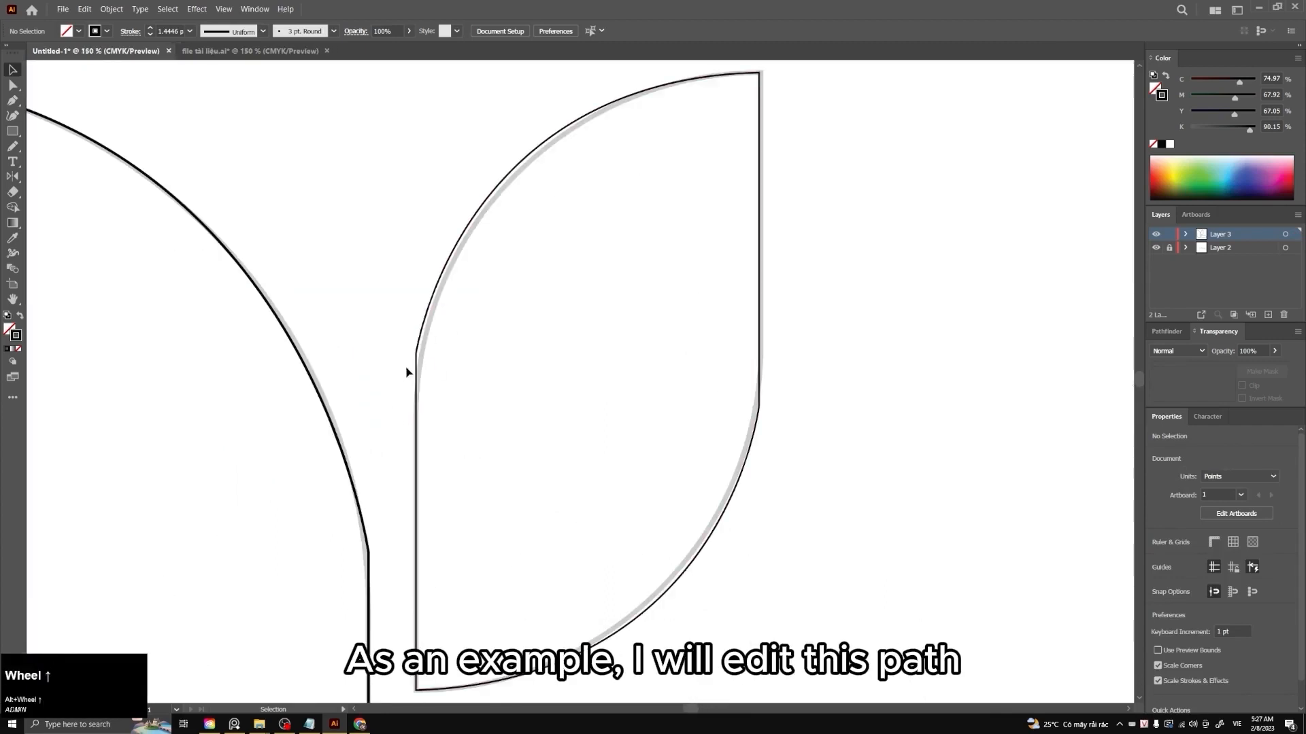
pyautogui.press('space')
pyautogui.moveTo(490, 389); pyautogui.dragTo(487, 386)
pyautogui.scroll(-1, 488, 398)
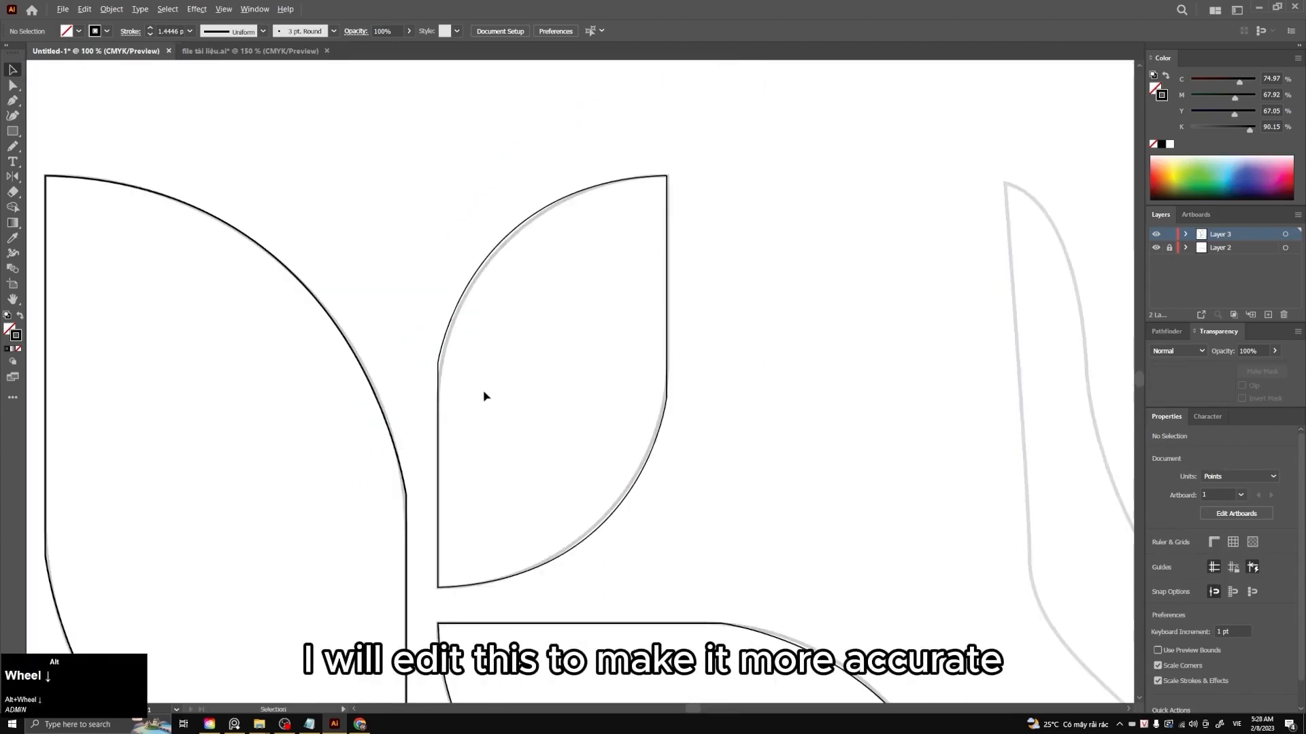
pyautogui.press('a')
pyautogui.click(439, 370)
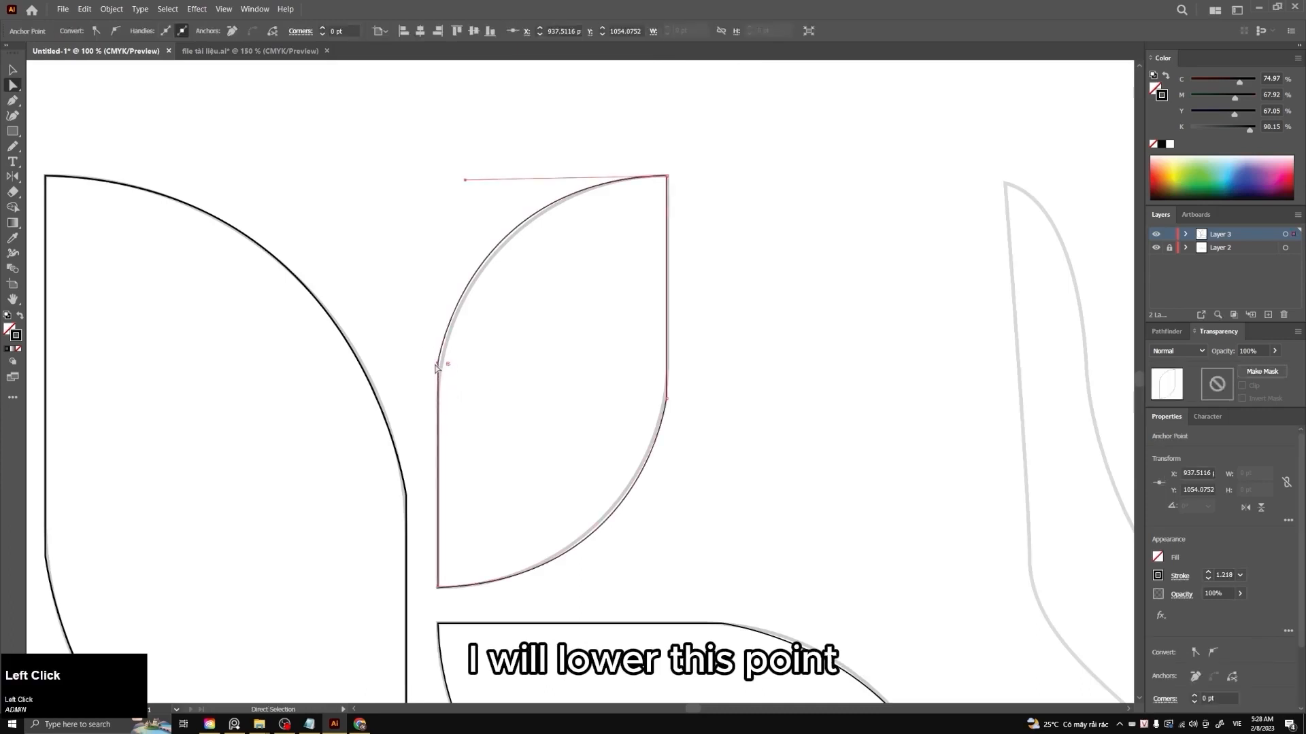
pyautogui.moveTo(436, 368); pyautogui.dragTo(438, 414)
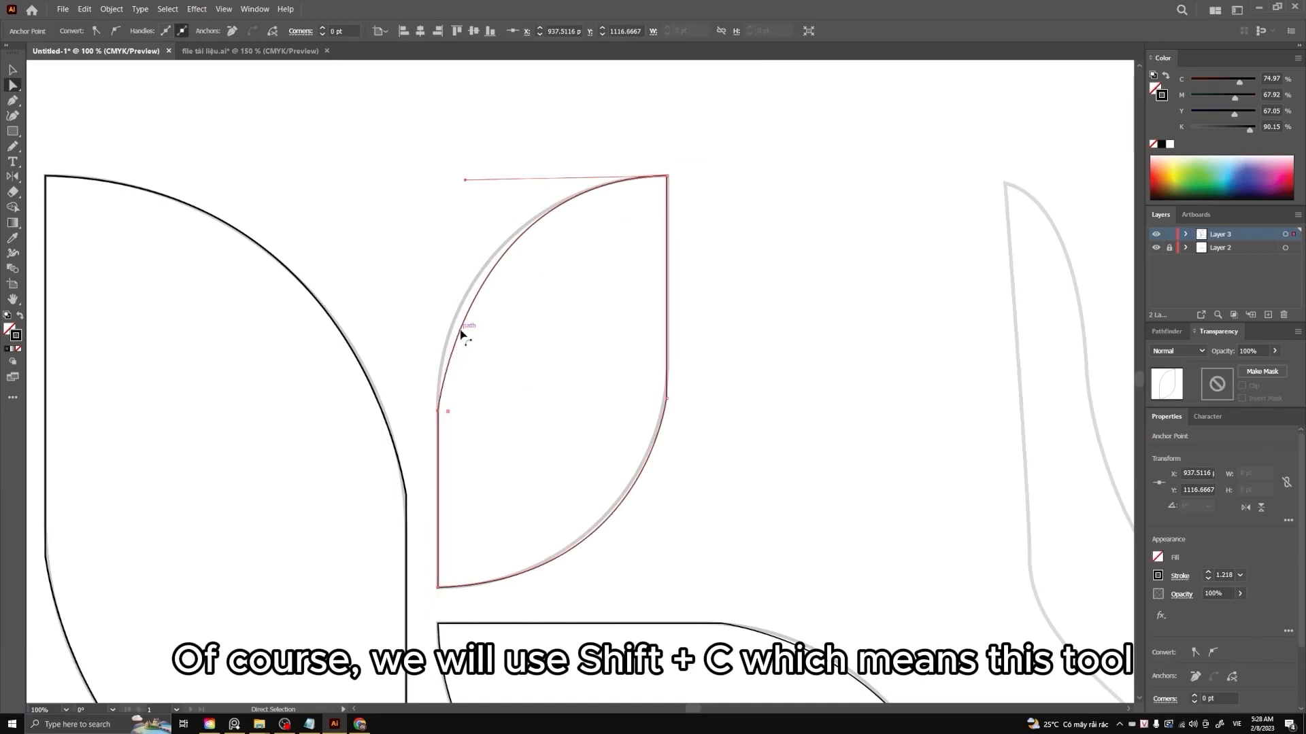
# Bend the small upper leaf's upper-left segment outward toward the template with the Anchor Point tool
pyautogui.click(14, 104)
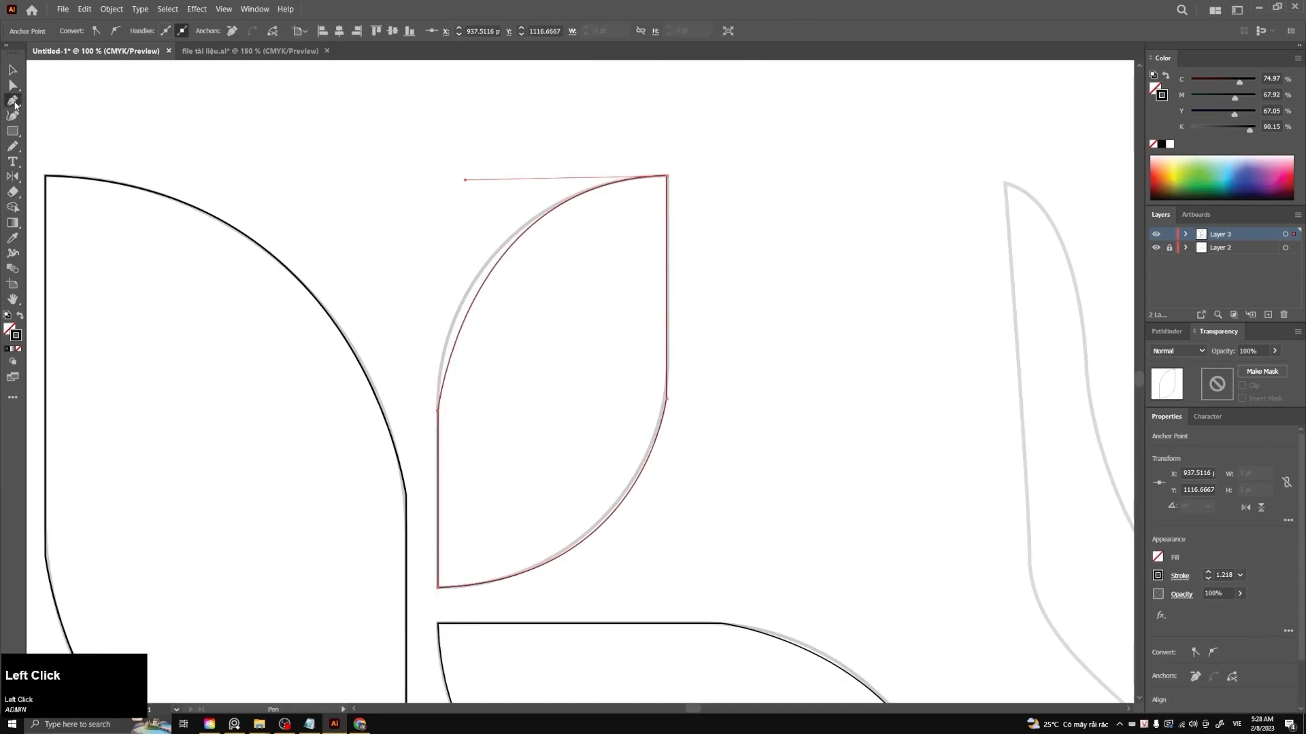
pyautogui.click(81, 117)
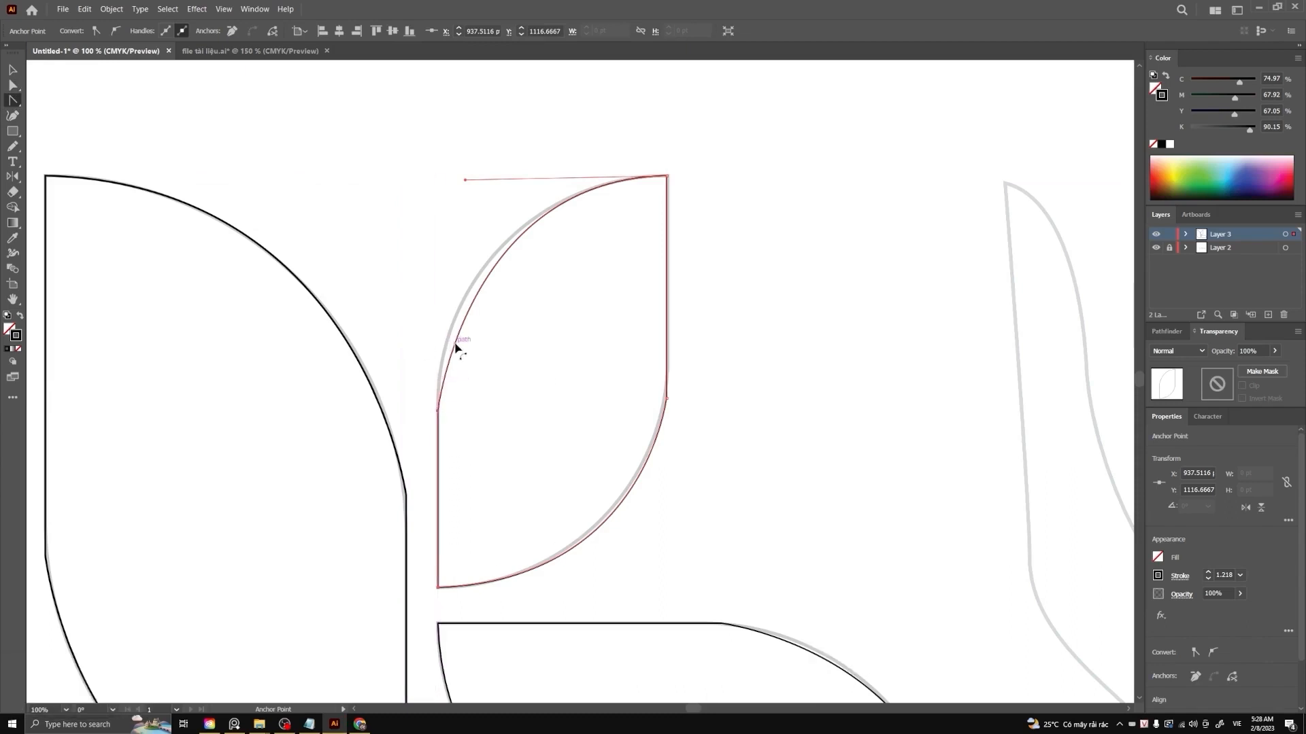
pyautogui.moveTo(452, 344); pyautogui.dragTo(449, 340)
# Align the upper-left curve's handles vertically and horizontally, adjust their lengths, and raise the left anchor slightly to follow the template
pyautogui.press('a')
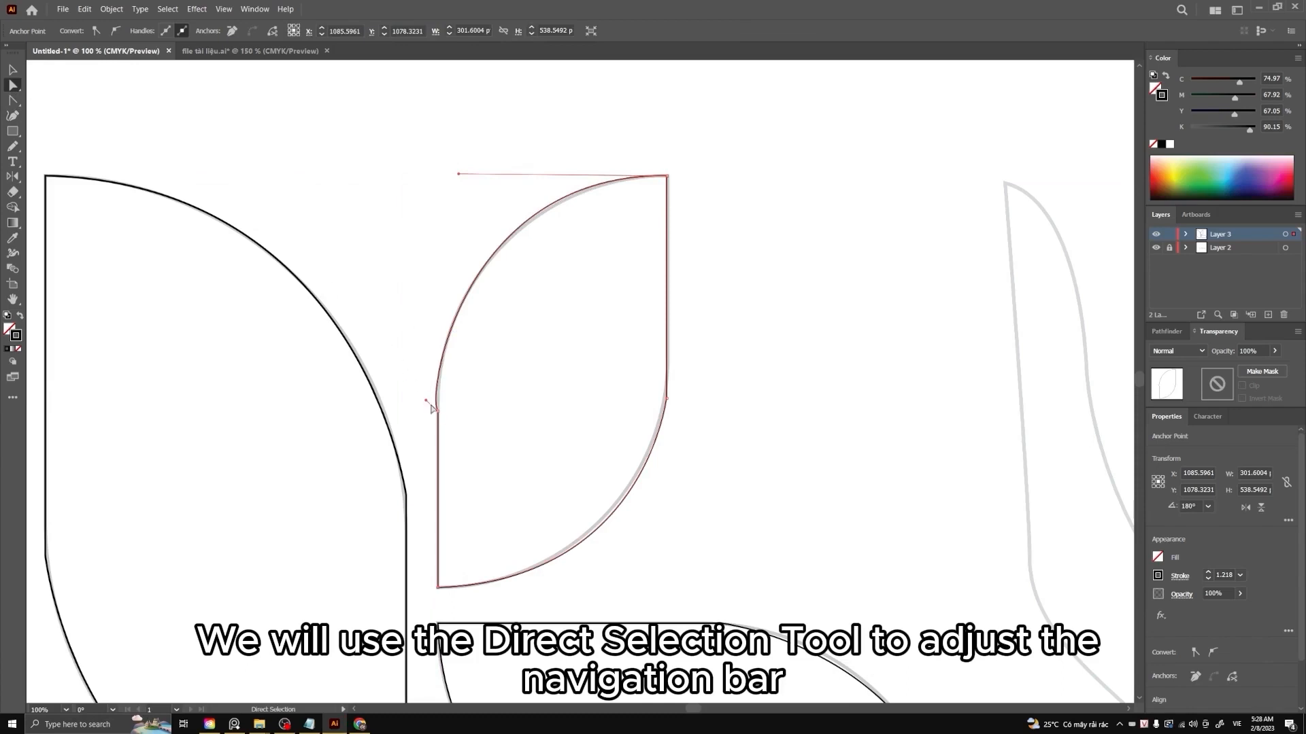
pyautogui.moveTo(426, 403); pyautogui.dragTo(432, 320)
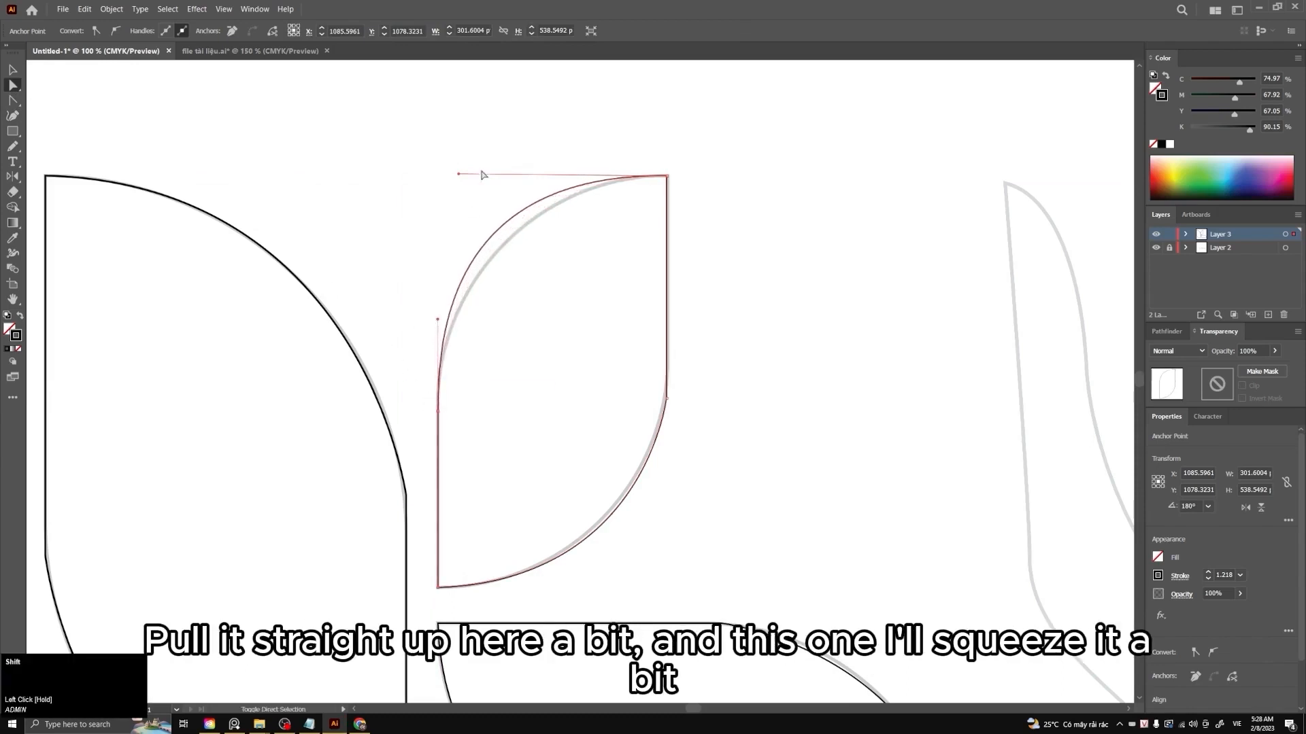
pyautogui.moveTo(459, 176); pyautogui.dragTo(511, 176)
pyautogui.moveTo(439, 320); pyautogui.dragTo(437, 305)
pyautogui.moveTo(438, 416); pyautogui.dragTo(438, 407)
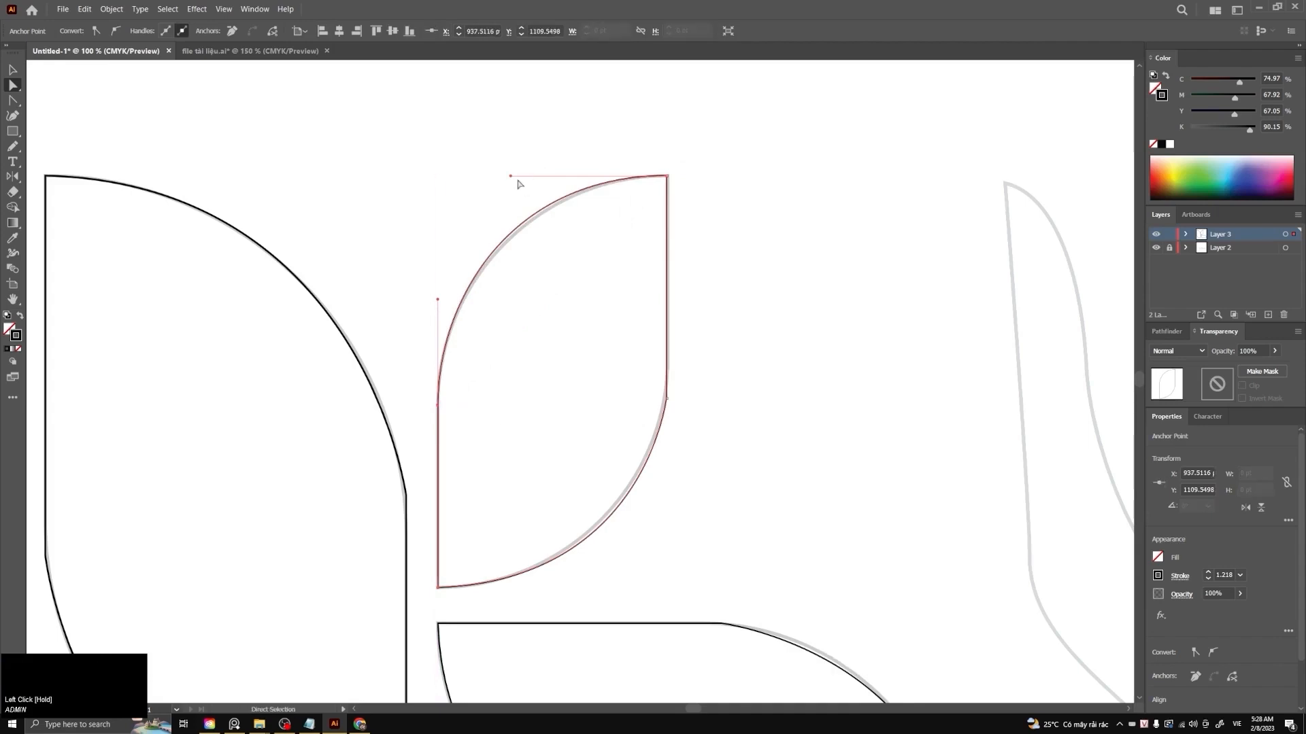
# Shorten the top handle of the small upper leaf's upper-left curve slightly to follow the template
pyautogui.moveTo(512, 179); pyautogui.dragTo(517, 178)
pyautogui.press('v')
pyautogui.click(467, 310)
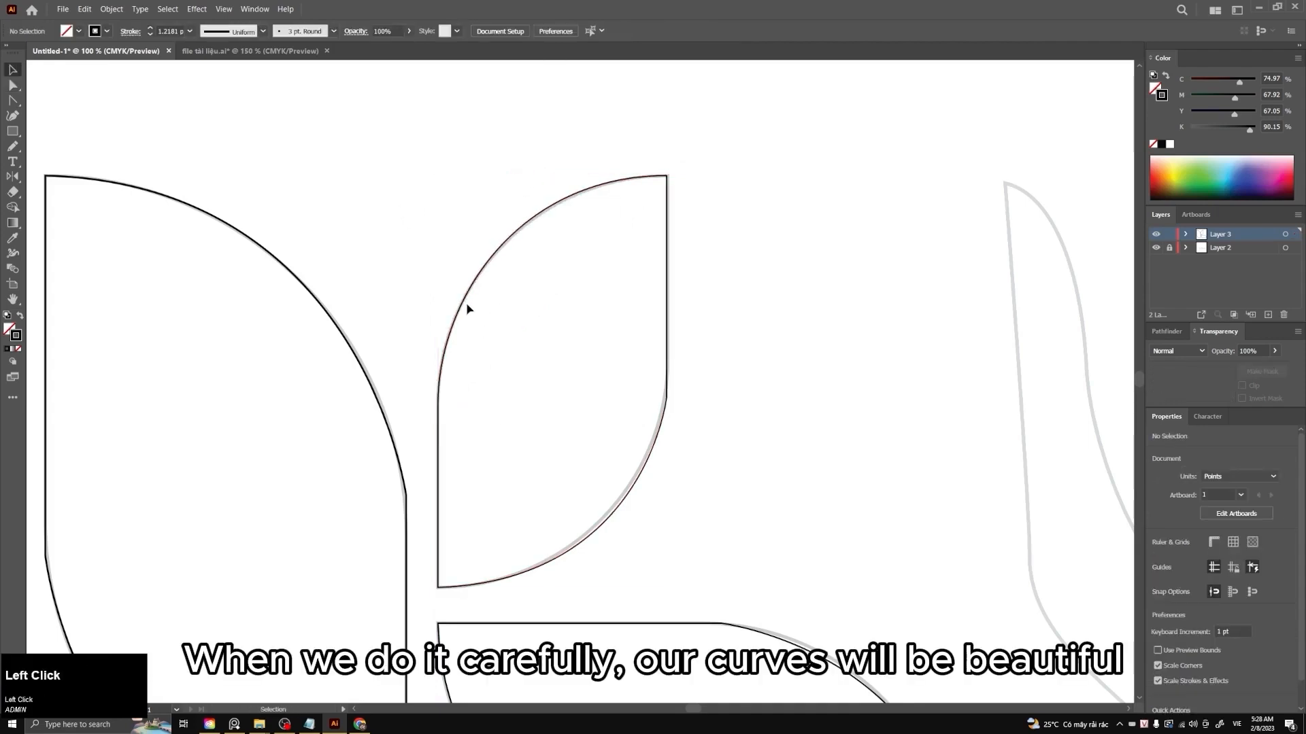
pyautogui.moveTo(404, 301); pyautogui.dragTo(511, 445)
pyautogui.click(396, 285)
pyautogui.click(471, 217)
pyautogui.moveTo(423, 359); pyautogui.dragTo(558, 429)
pyautogui.click(691, 420)
# Raise the small upper leaf's right anchor along the straight edge and align the lower-right curve's handles vertically and horizontally
pyautogui.press('a')
pyautogui.moveTo(666, 398); pyautogui.dragTo(679, 438)
pyautogui.moveTo(648, 588); pyautogui.dragTo(600, 595)
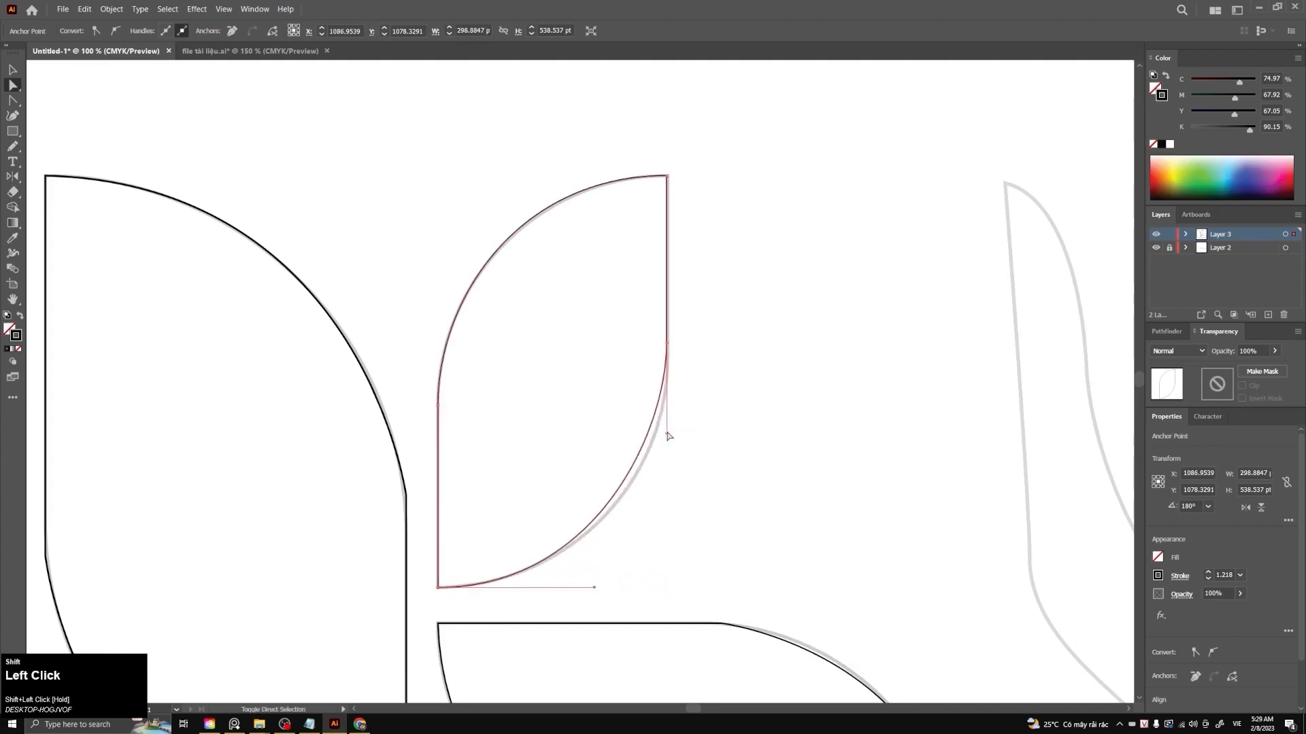
# Lengthen the lower-right curve's vertical handle and shorten its horizontal handle until the small upper leaf follows the template
pyautogui.moveTo(667, 435); pyautogui.dragTo(670, 454)
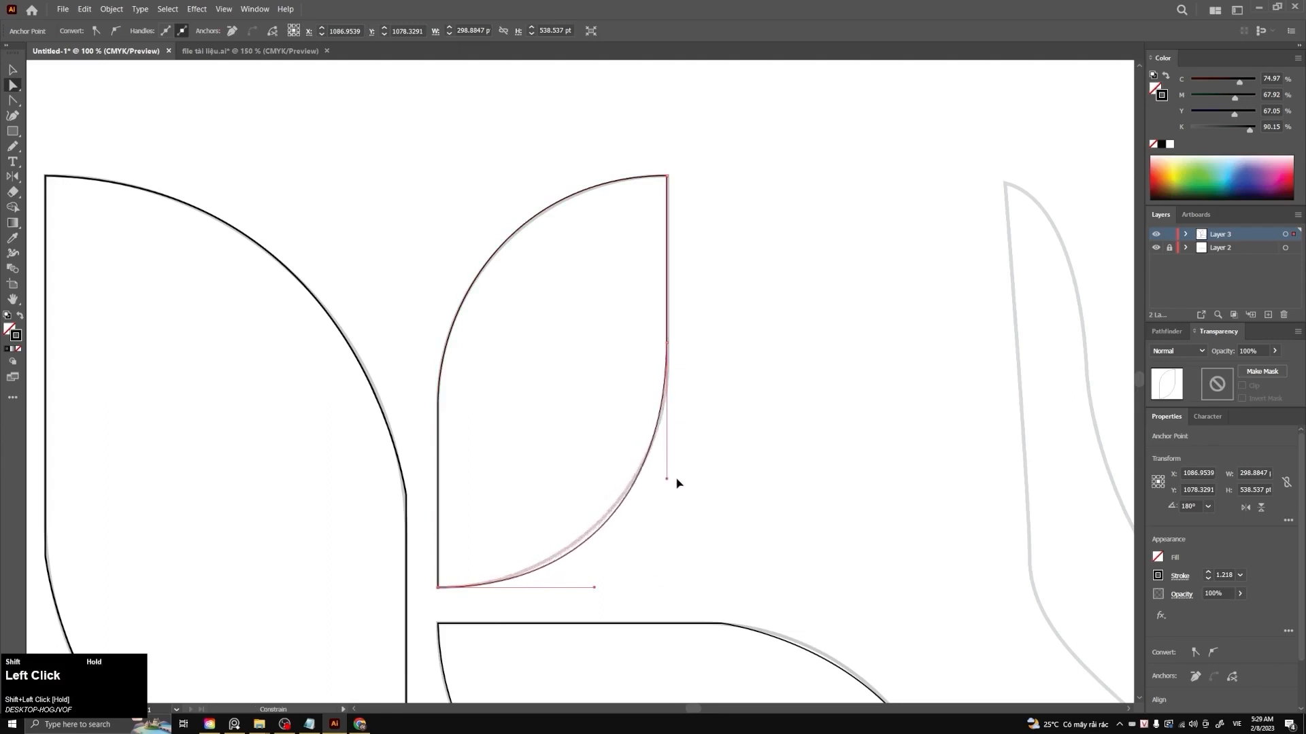
pyautogui.moveTo(676, 484)
pyautogui.mouseDown()
pyautogui.moveTo(683, 506)
pyautogui.moveTo(688, 492)
pyautogui.mouseUp()
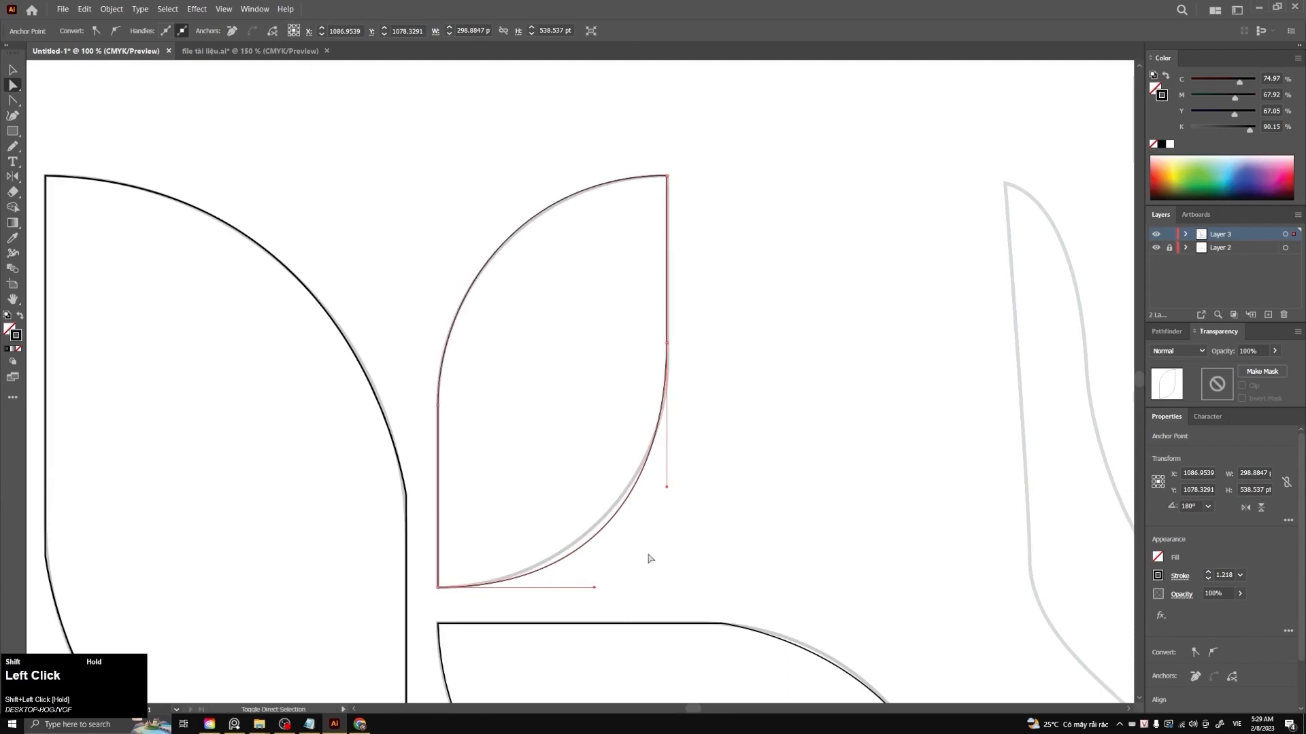
pyautogui.moveTo(594, 589); pyautogui.dragTo(584, 594)
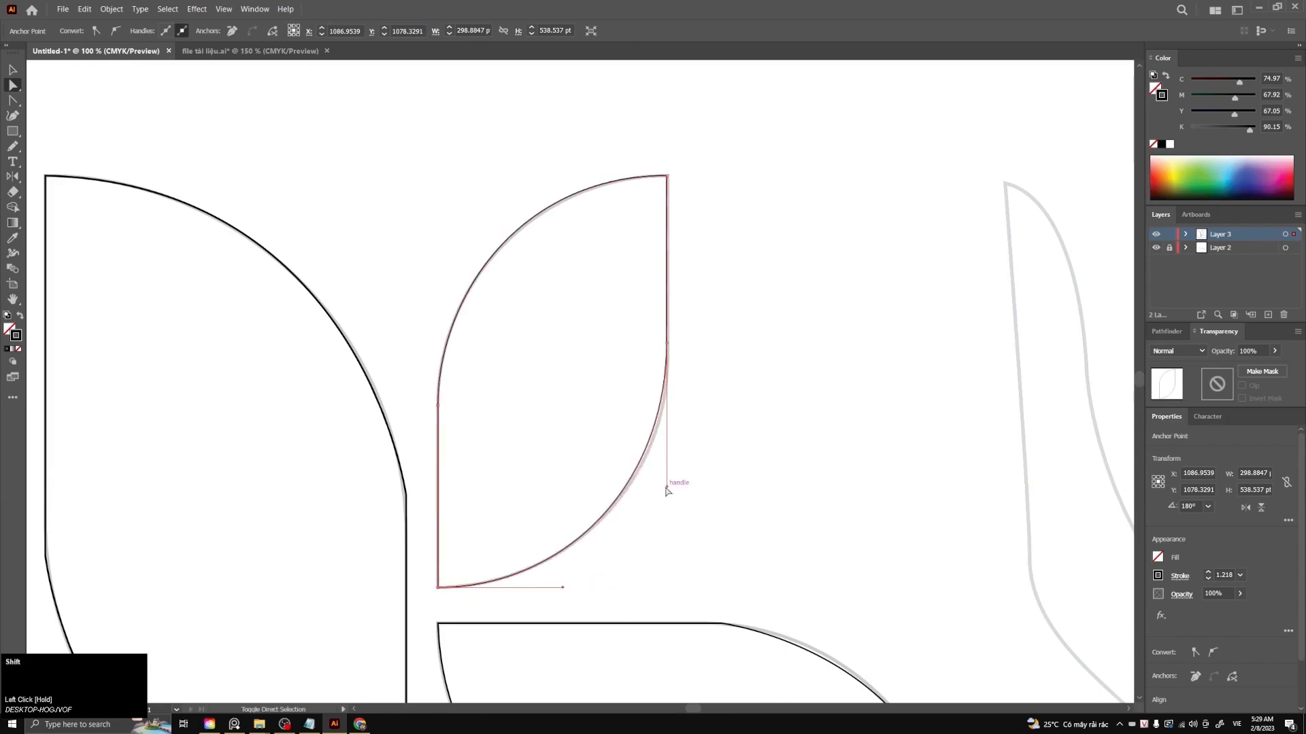
pyautogui.moveTo(666, 489); pyautogui.dragTo(682, 555)
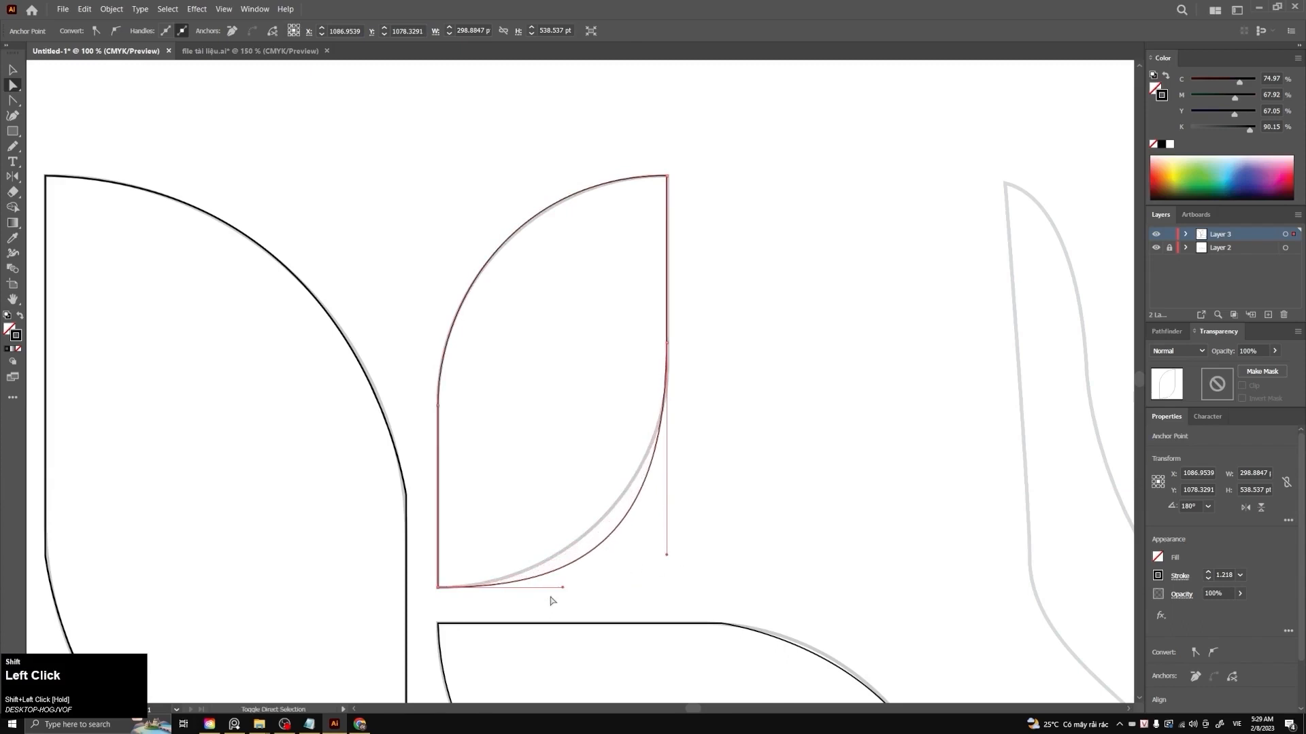
pyautogui.moveTo(563, 593); pyautogui.dragTo(545, 593)
pyautogui.moveTo(518, 595)
pyautogui.mouseDown()
pyautogui.moveTo(489, 603)
pyautogui.moveTo(504, 602)
pyautogui.mouseUp()
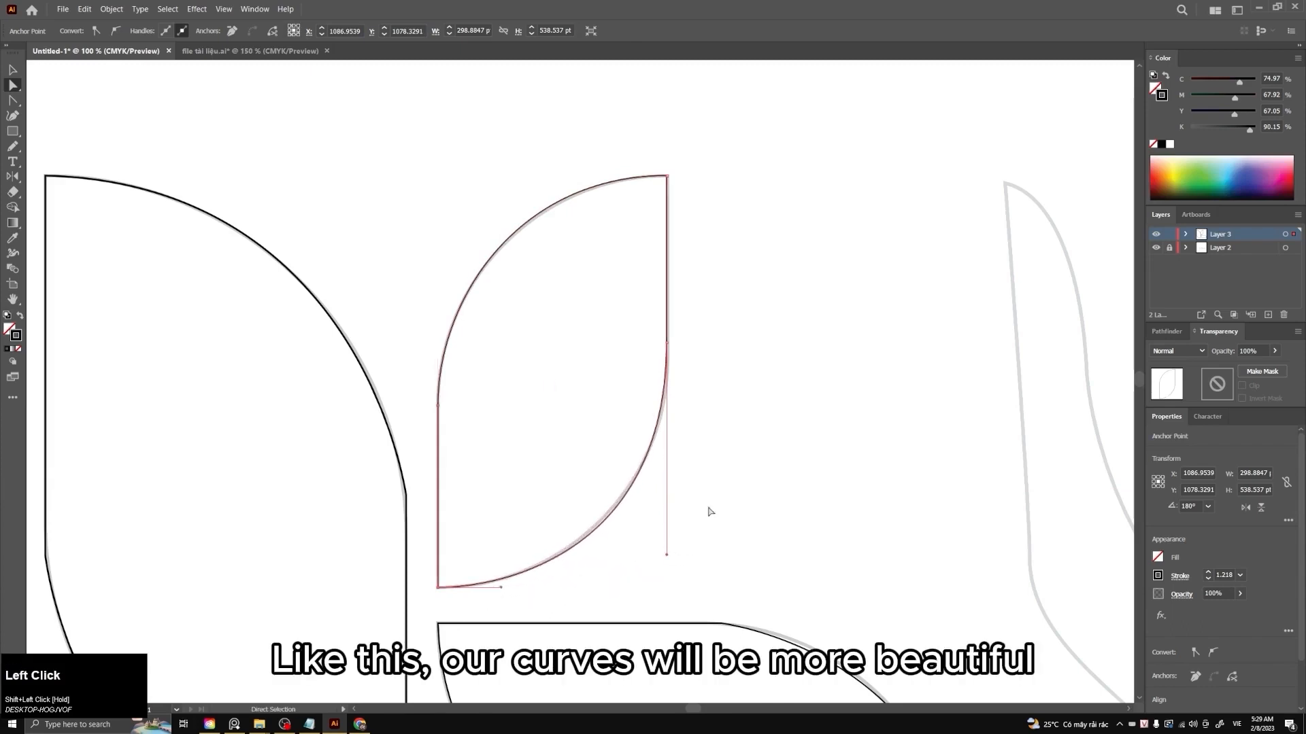
# Compare the refined leaf outlines with the template, both close up and as a whole logo
pyautogui.press('v')
pyautogui.click(685, 433)
pyautogui.moveTo(633, 308); pyautogui.dragTo(736, 392)
pyautogui.click(733, 386)
pyautogui.scroll(-4, 731, 385)
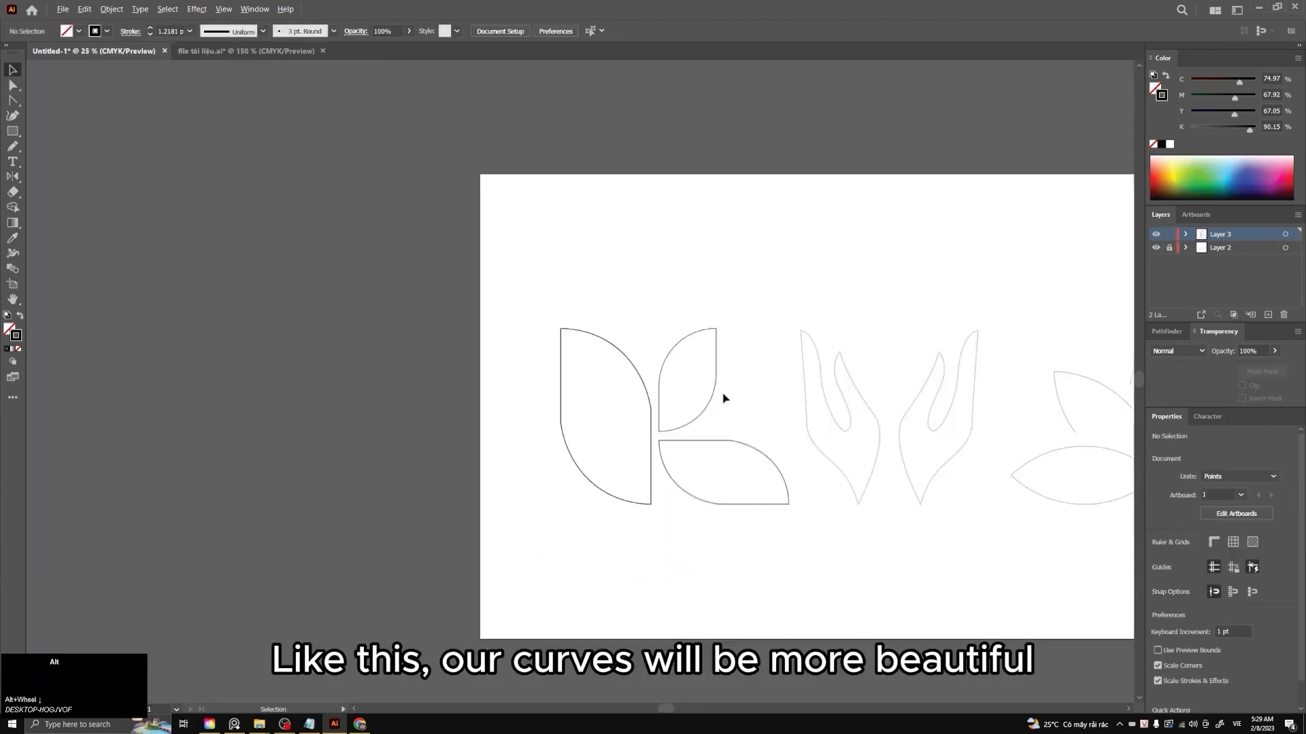
pyautogui.scroll(4, 724, 401)
pyautogui.moveTo(652, 343); pyautogui.dragTo(751, 394)
pyautogui.click(743, 388)
pyautogui.scroll(-2, 740, 386)
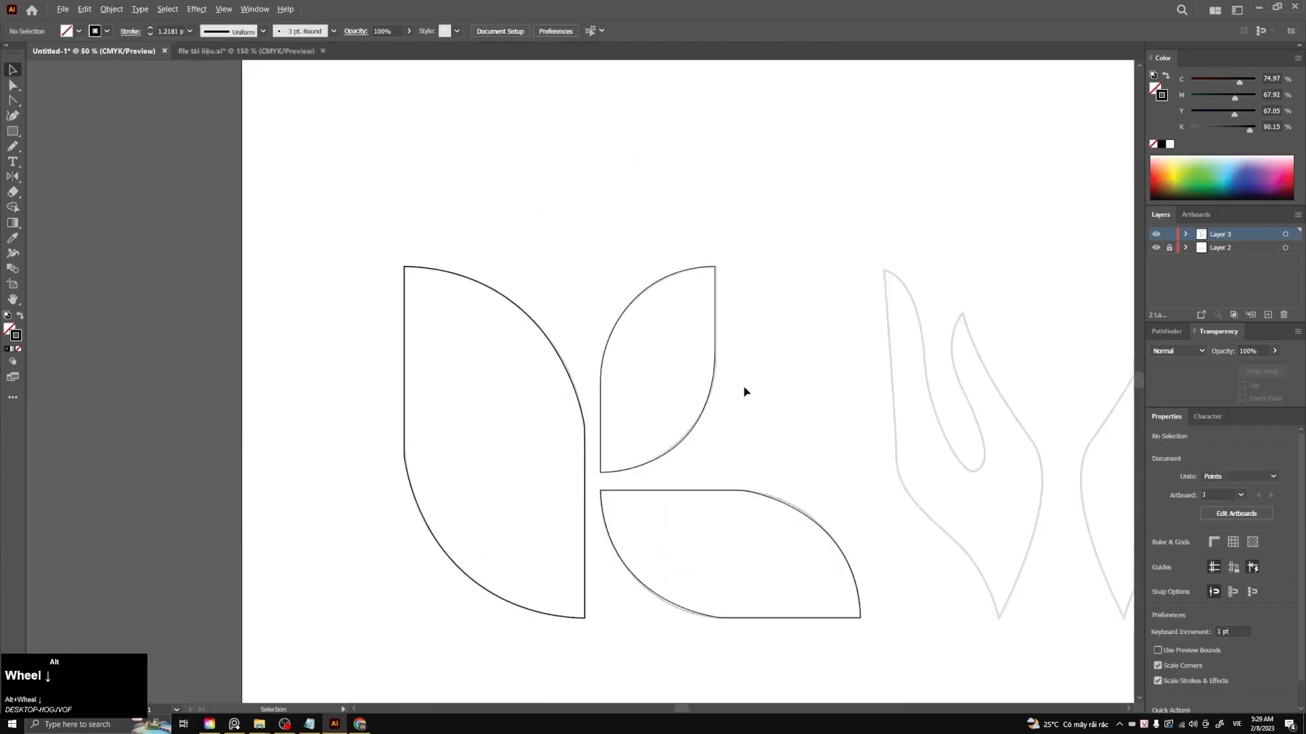
# Trace the first hand's outer edge with the Pen tool, from the long fingertip down through the wrist curve to the bottom point
pyautogui.press('space')
pyautogui.moveTo(825, 426); pyautogui.dragTo(465, 399)
pyautogui.click(614, 381)
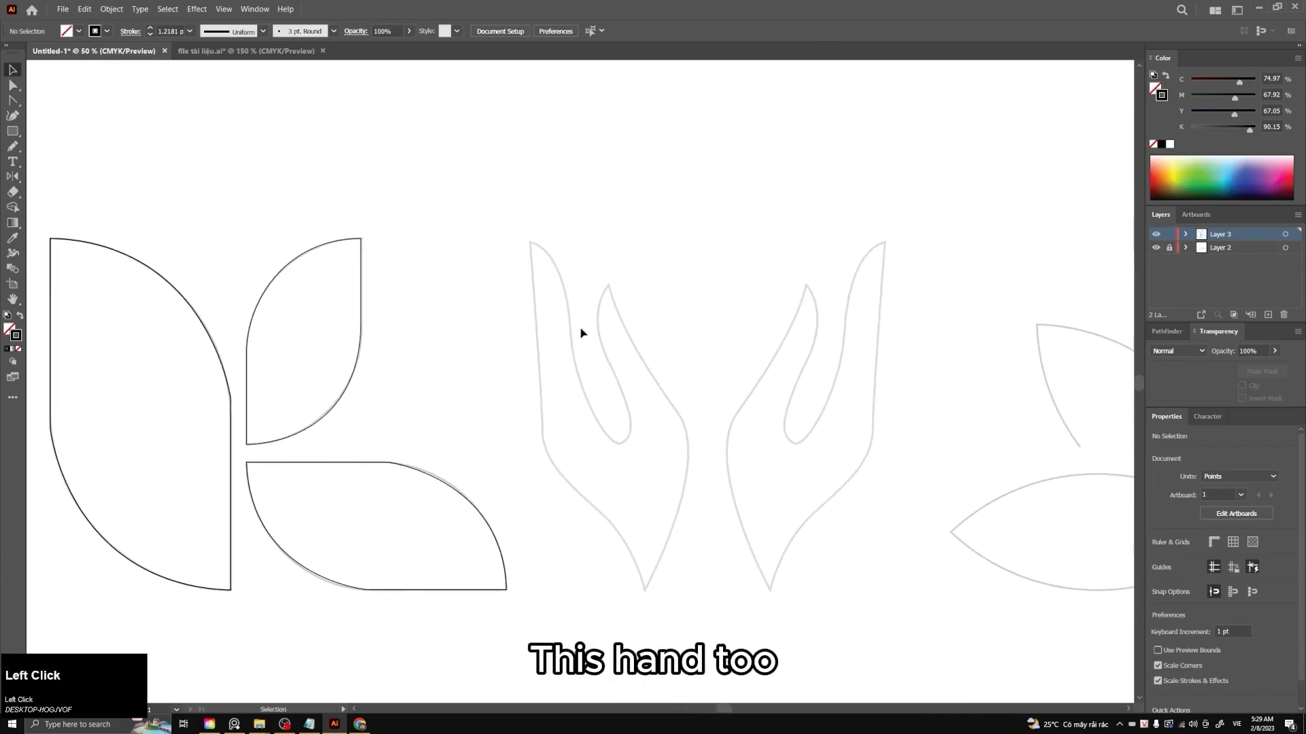
pyautogui.press('p')
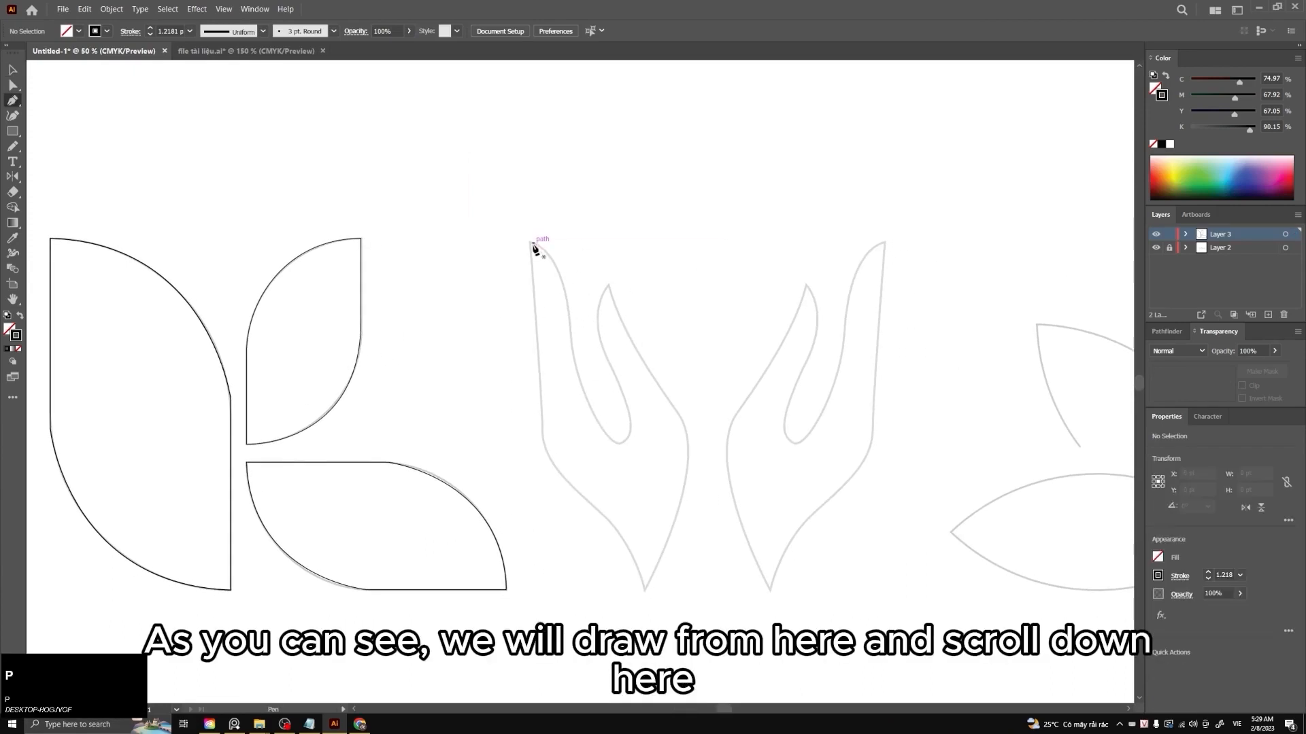
pyautogui.click(531, 242)
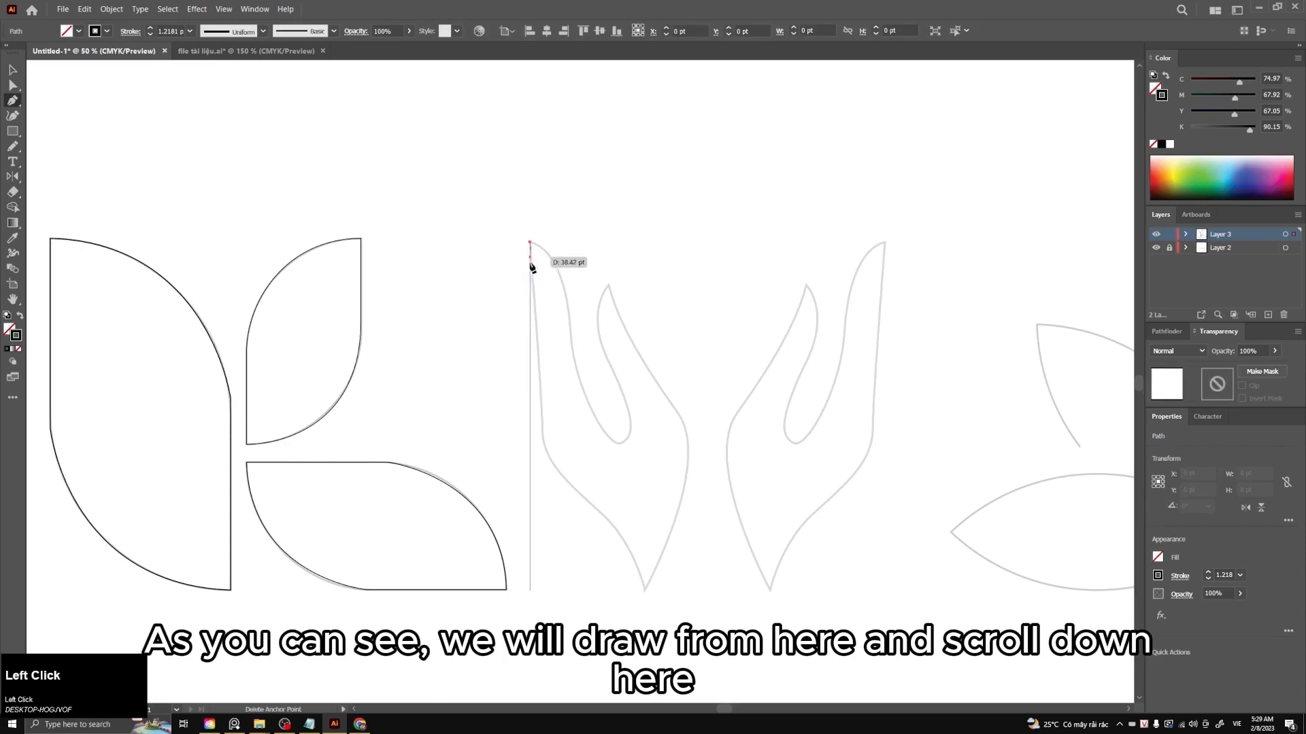
pyautogui.click(542, 429)
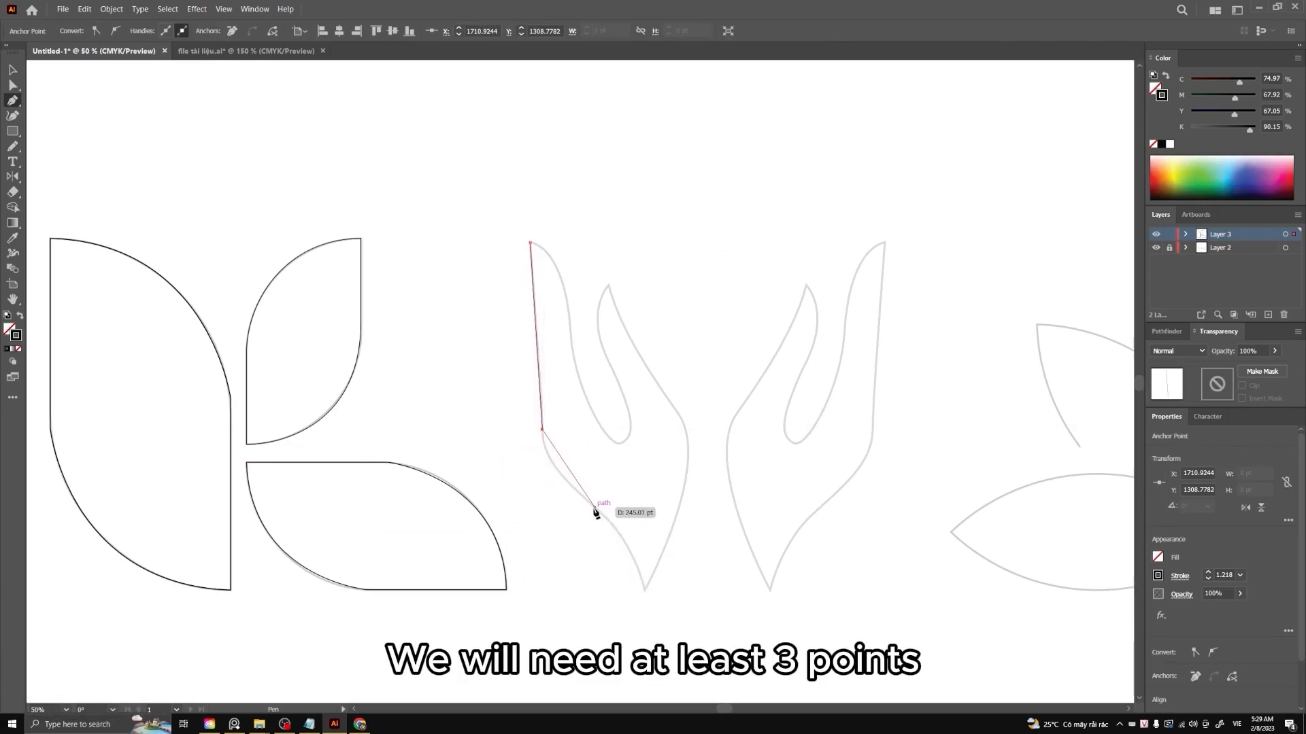
pyautogui.moveTo(596, 511); pyautogui.dragTo(646, 548)
pyautogui.click(645, 589)
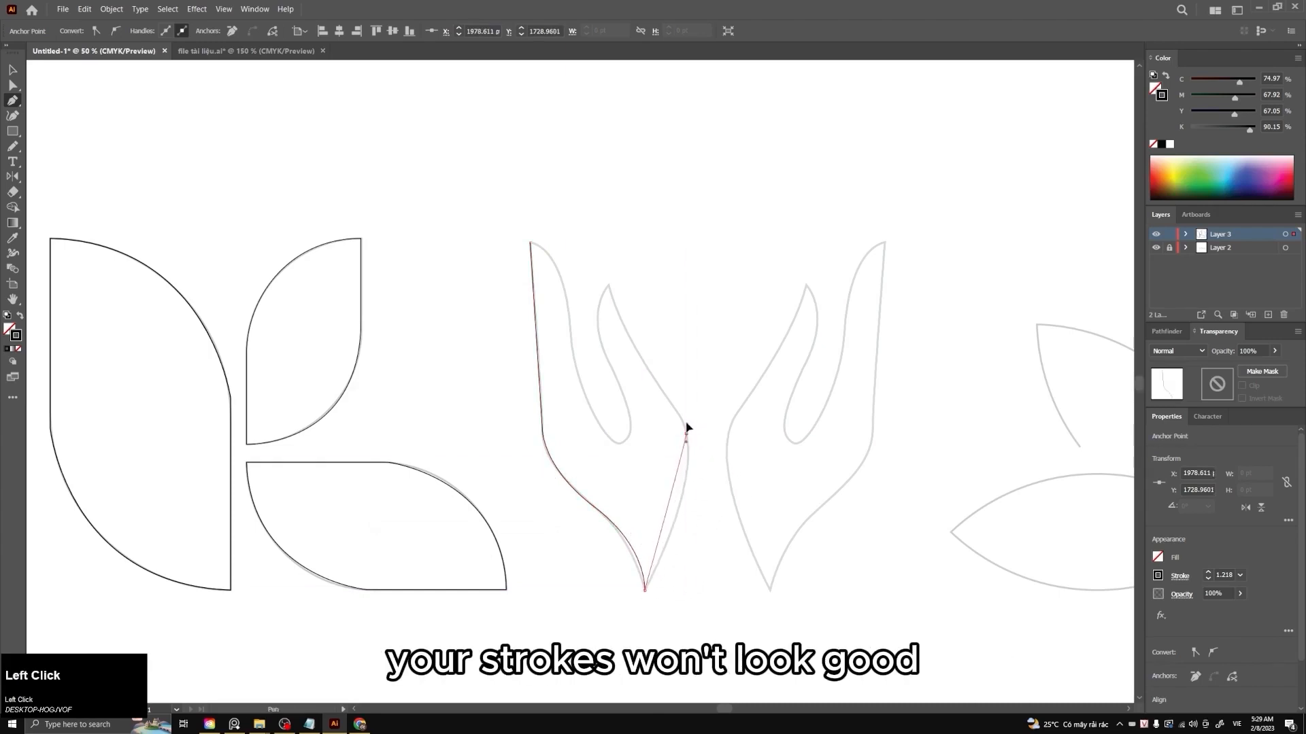
# Continue the path up the hand's right side to the shorter fingertip and remove the outgoing handle to make a corner
pyautogui.moveTo(686, 433); pyautogui.dragTo(671, 373)
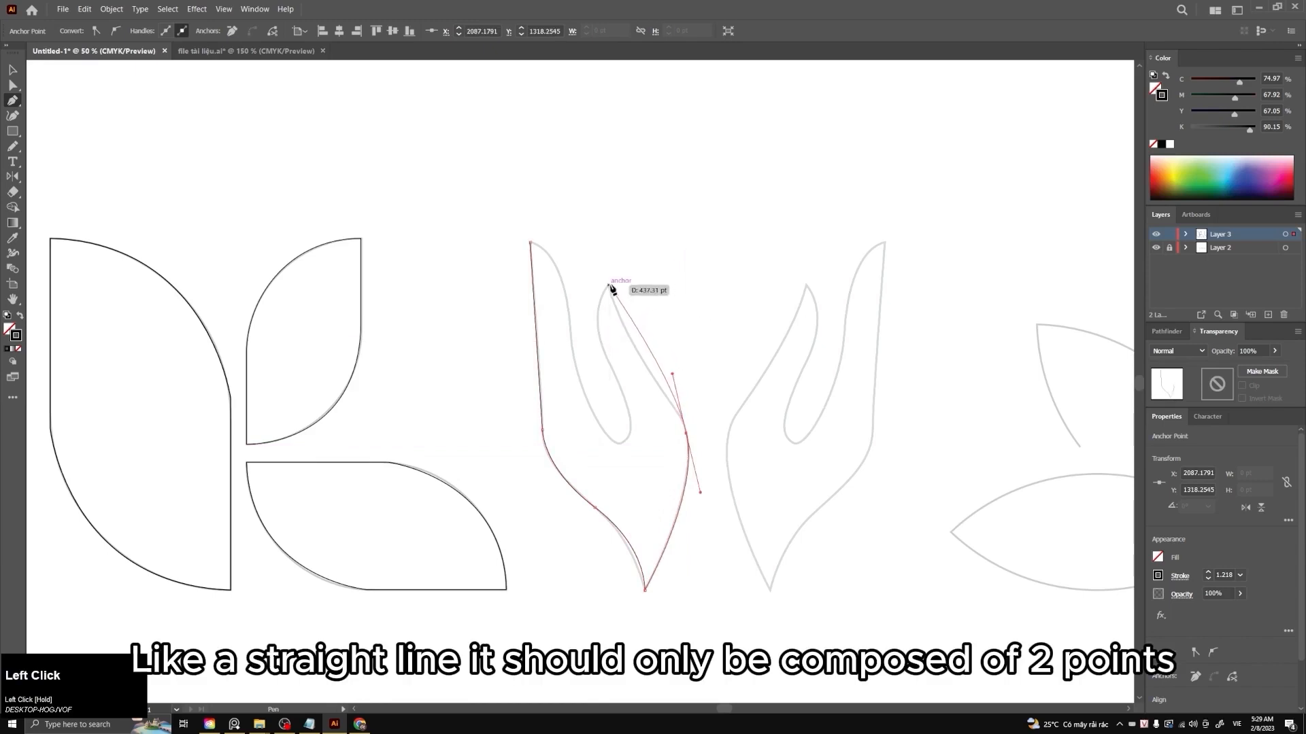
pyautogui.moveTo(610, 287); pyautogui.dragTo(579, 188)
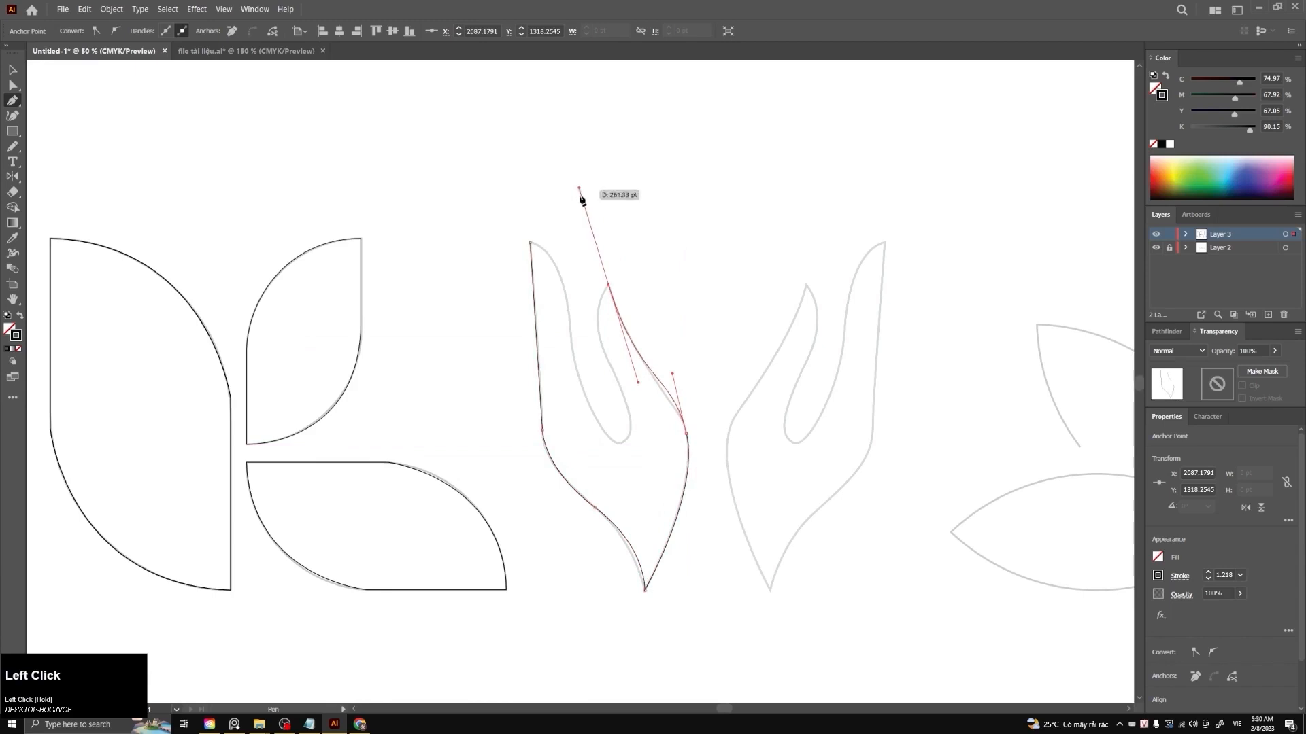
pyautogui.moveTo(618, 292)
pyautogui.mouseDown()
pyautogui.moveTo(633, 301)
pyautogui.moveTo(618, 303)
pyautogui.moveTo(612, 286)
pyautogui.moveTo(601, 309)
pyautogui.moveTo(621, 441)
pyautogui.moveTo(597, 340)
pyautogui.moveTo(609, 296)
pyautogui.moveTo(601, 339)
pyautogui.moveTo(618, 307)
pyautogui.moveTo(612, 291)
pyautogui.moveTo(635, 291)
pyautogui.moveTo(600, 296)
pyautogui.moveTo(610, 288)
pyautogui.mouseUp()
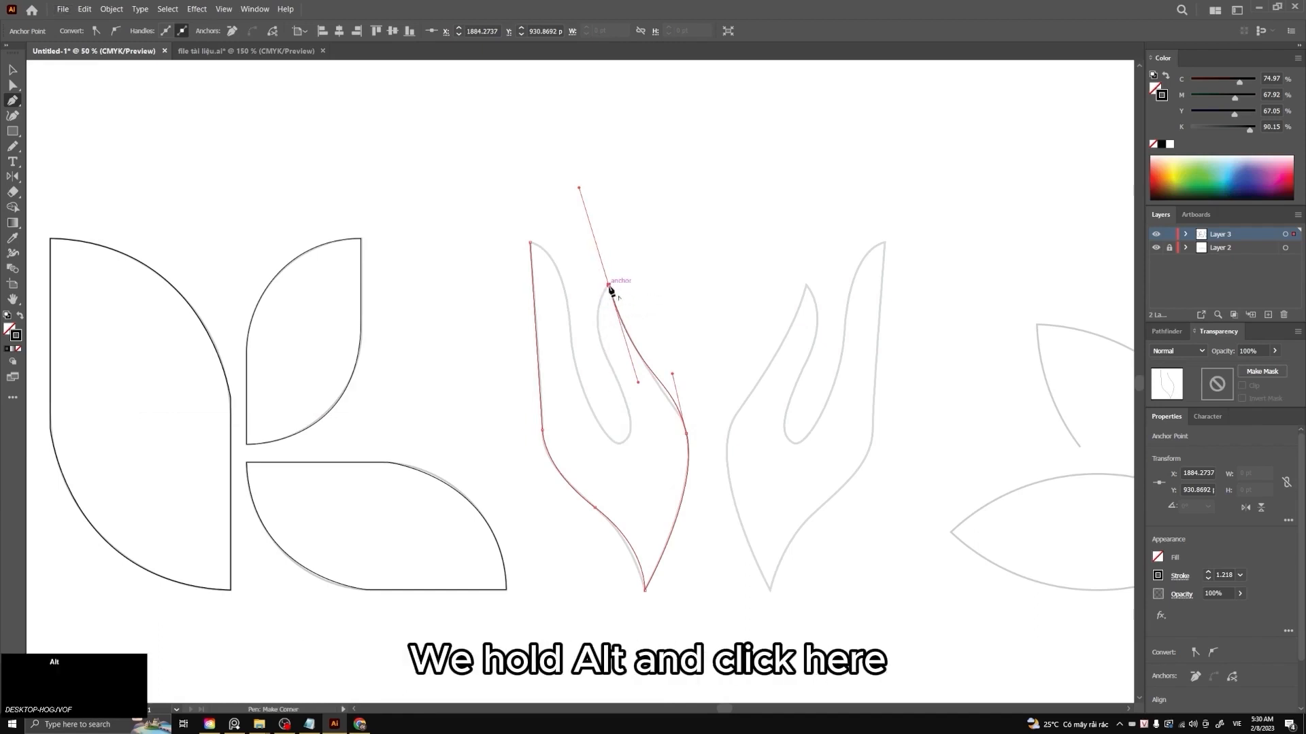
pyautogui.keyDown('alt'); pyautogui.click(610, 288); pyautogui.keyUp('alt')
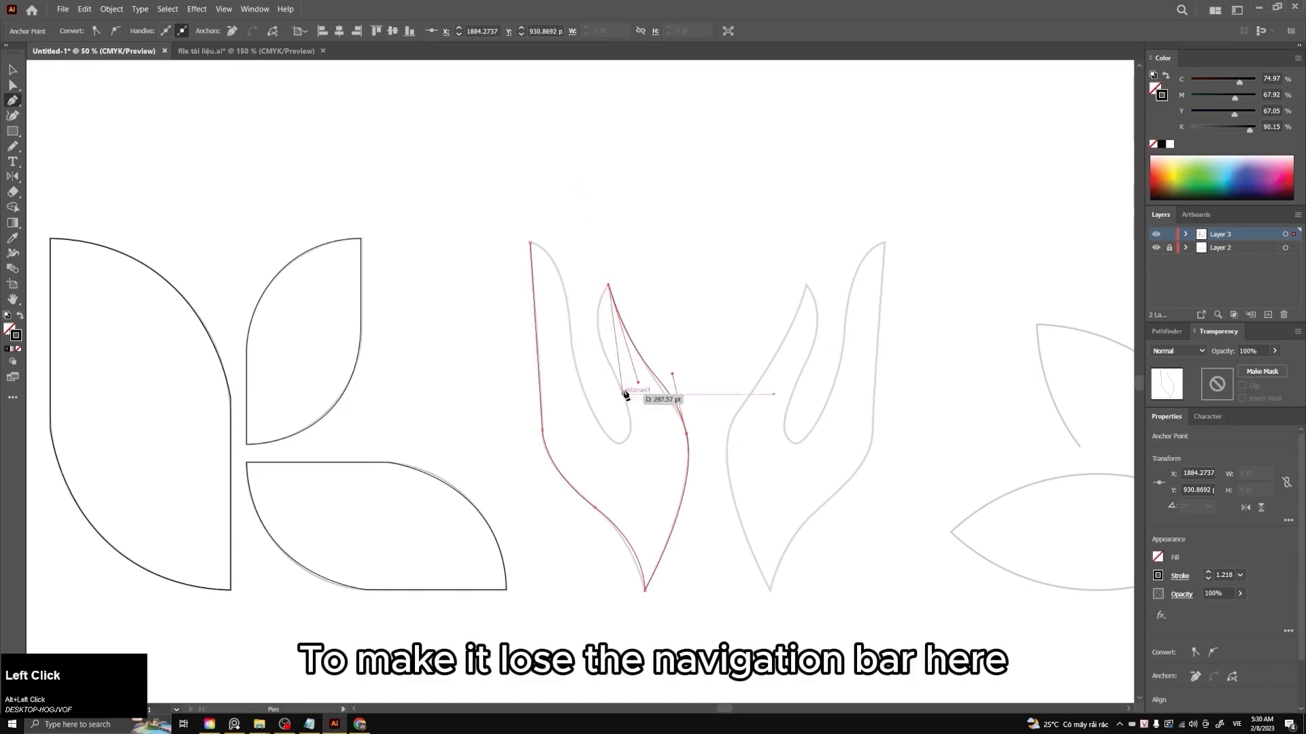
# Trace the curved gap between the two fingers and close the hand path at the long fingertip
pyautogui.moveTo(610, 287); pyautogui.dragTo(643, 433)
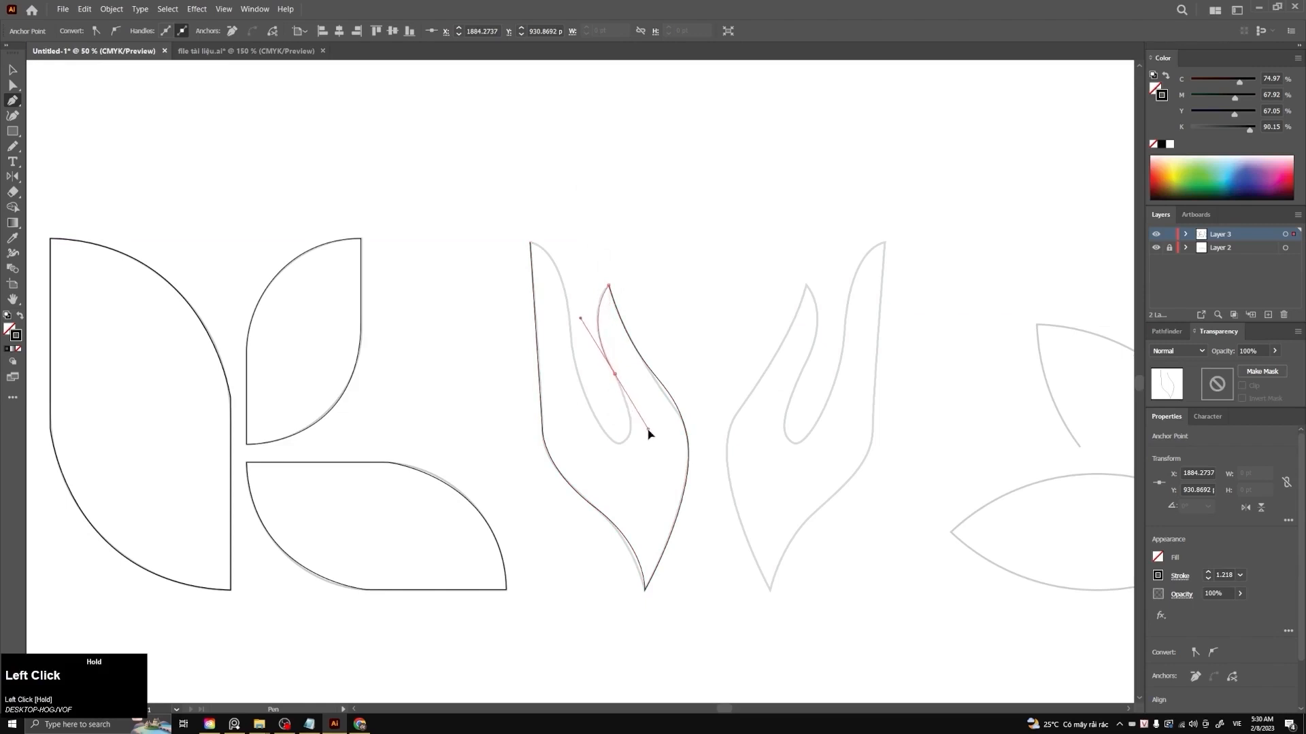
pyautogui.moveTo(648, 436); pyautogui.dragTo(576, 379)
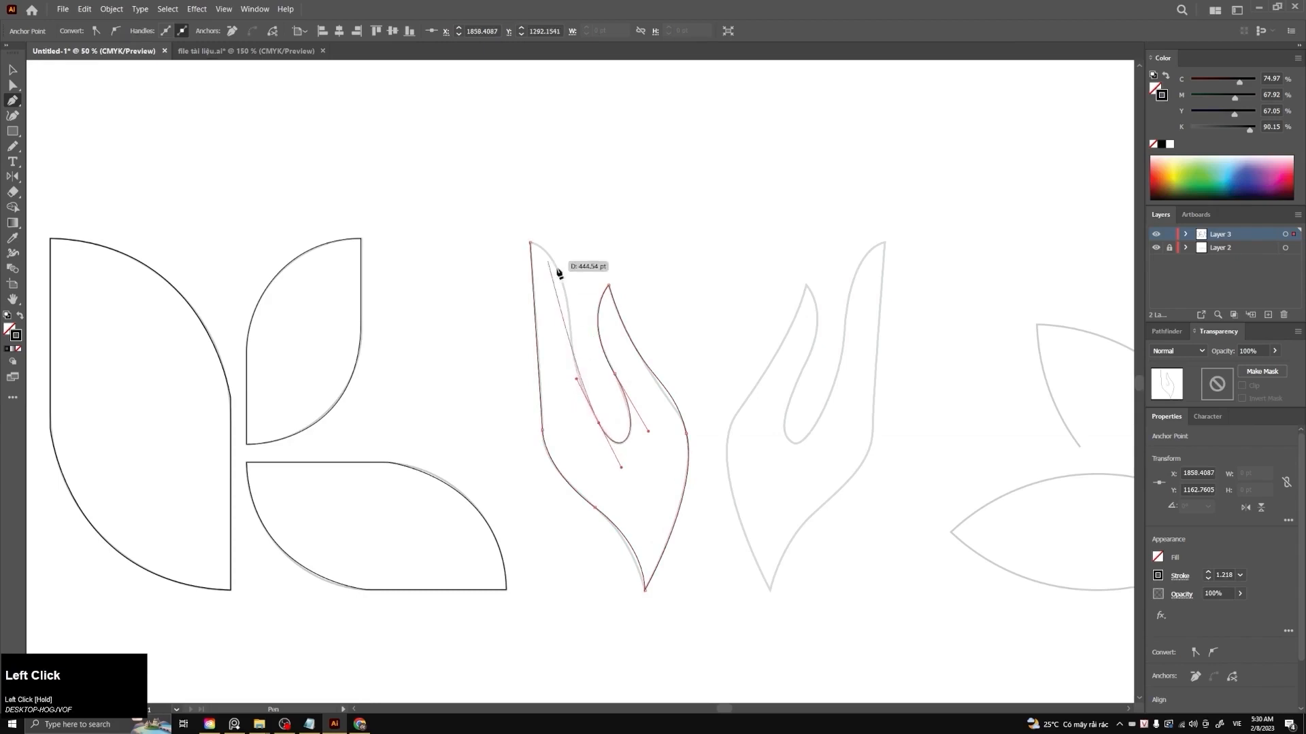
pyautogui.moveTo(569, 315); pyautogui.dragTo(506, 235)
pyautogui.press('v')
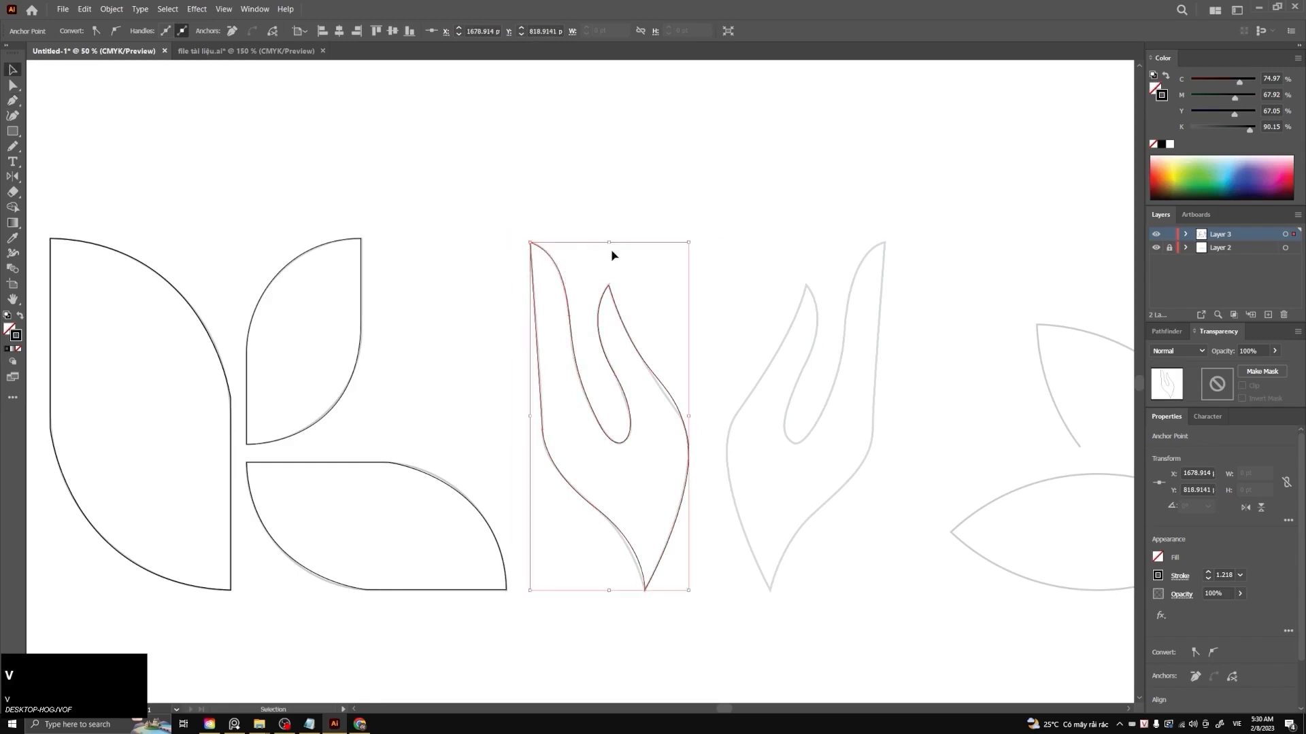
pyautogui.click(640, 279)
# Shorten the handle leading into the hand's bottom point so the lower-left curve follows the template
pyautogui.click(671, 401)
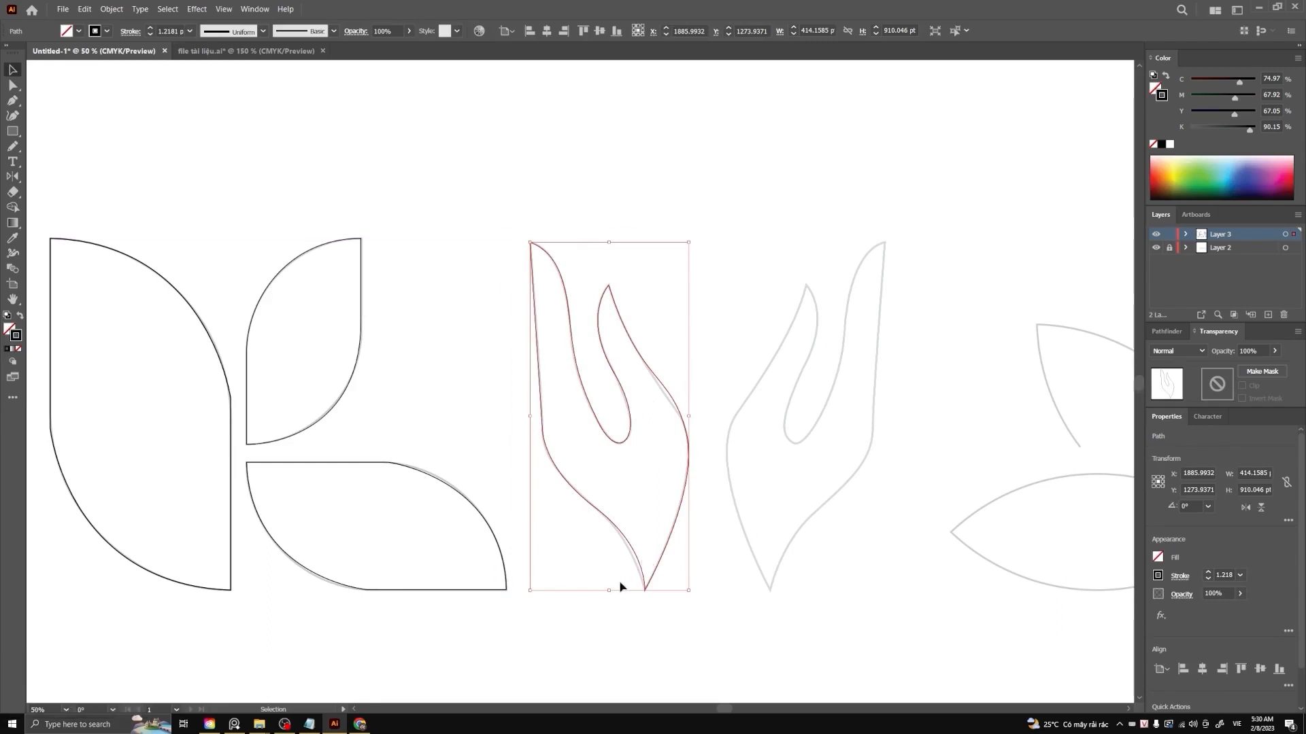
pyautogui.click(664, 637)
pyautogui.press('a')
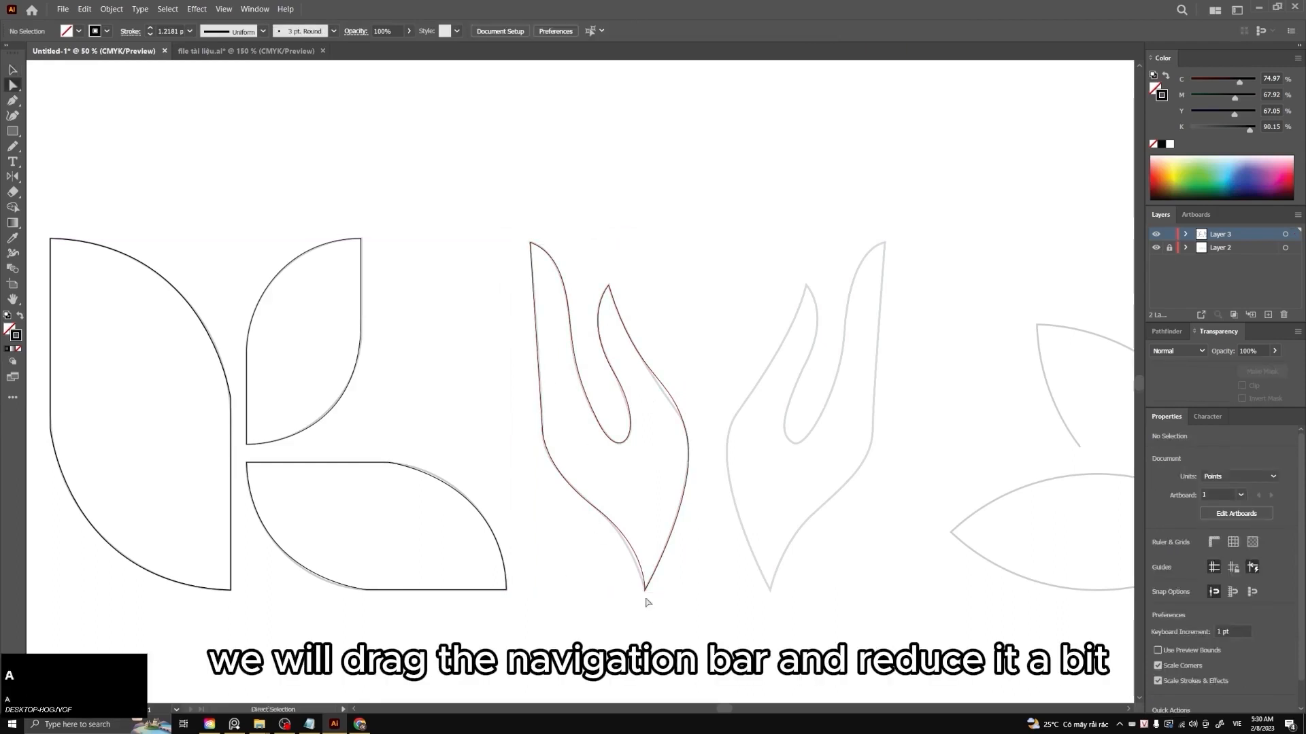
pyautogui.click(645, 590)
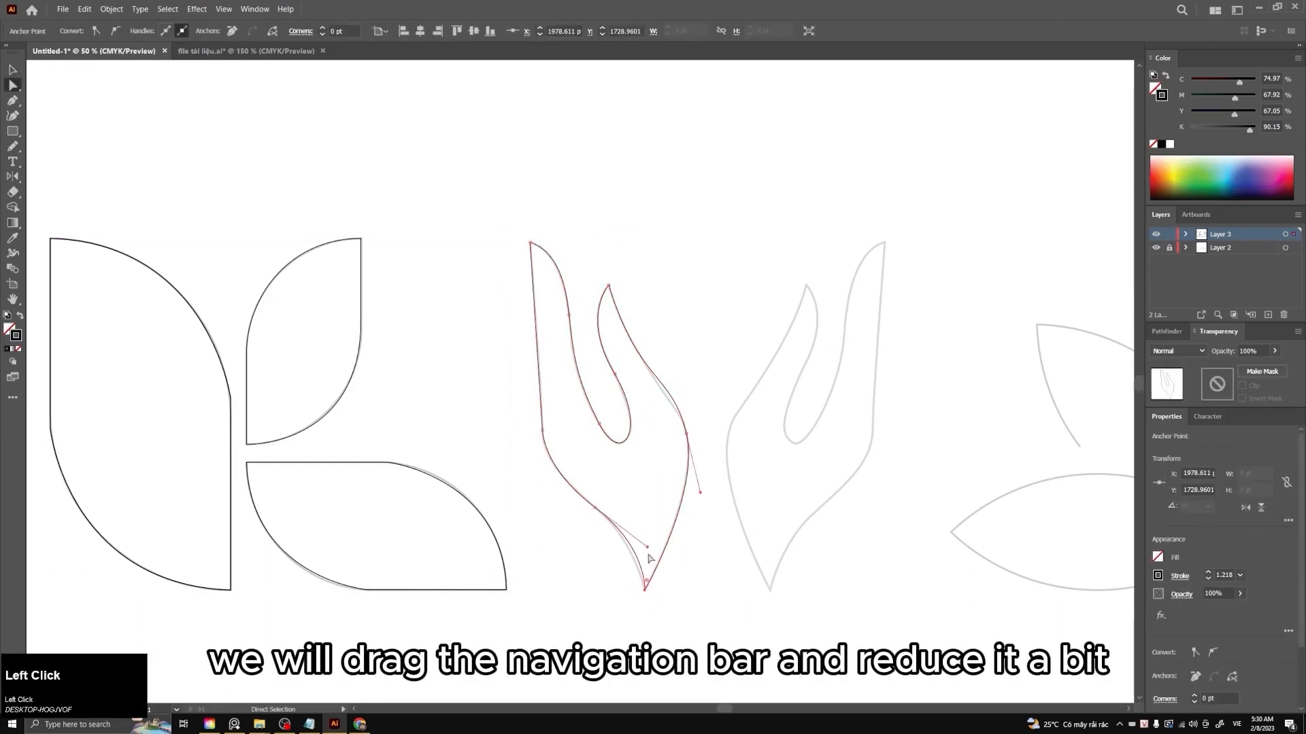
pyautogui.moveTo(648, 548); pyautogui.dragTo(637, 546)
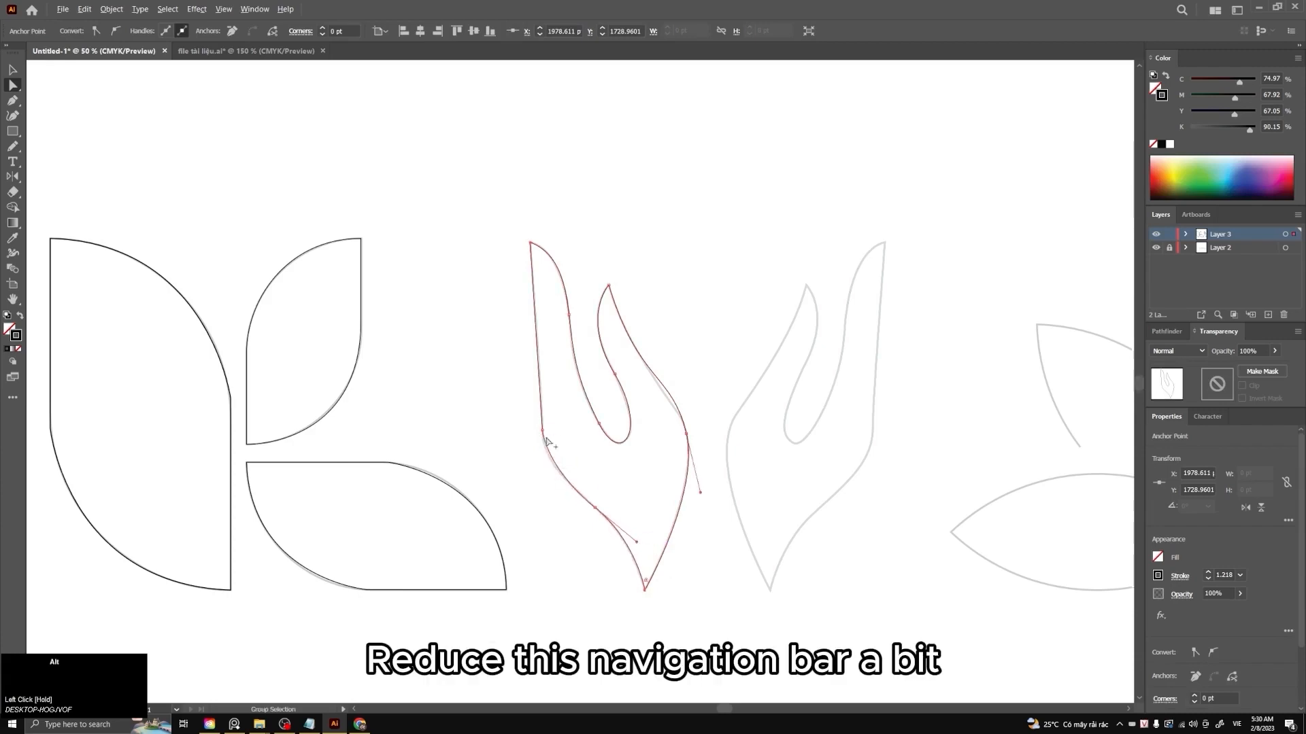
# Pull a curve handle from the hand's left-side anchor with the Anchor Point tool and adjust the adjoining handle to fit the template
pyautogui.scroll(1, 550, 439)
pyautogui.moveTo(542, 433); pyautogui.dragTo(541, 462)
pyautogui.hotkey('shift', 'c')
pyautogui.press('a')
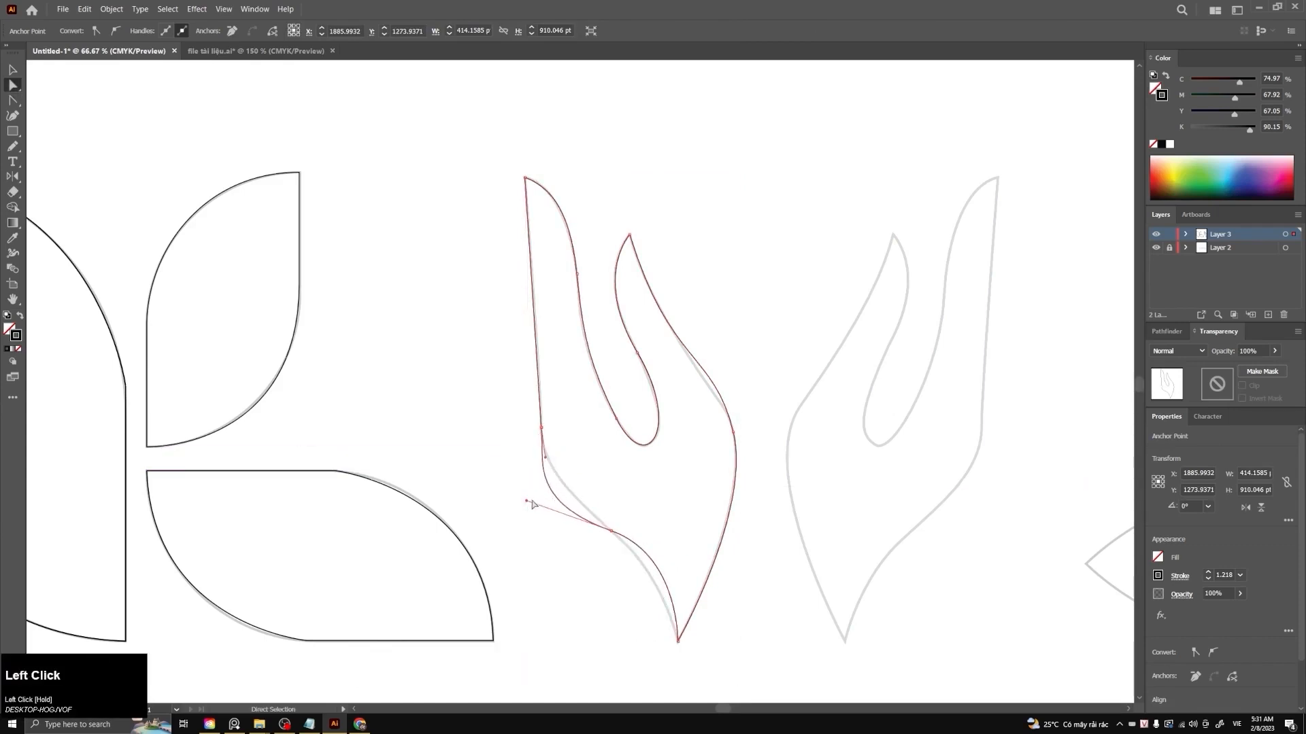
pyautogui.moveTo(527, 504); pyautogui.dragTo(549, 479)
pyautogui.click(564, 443)
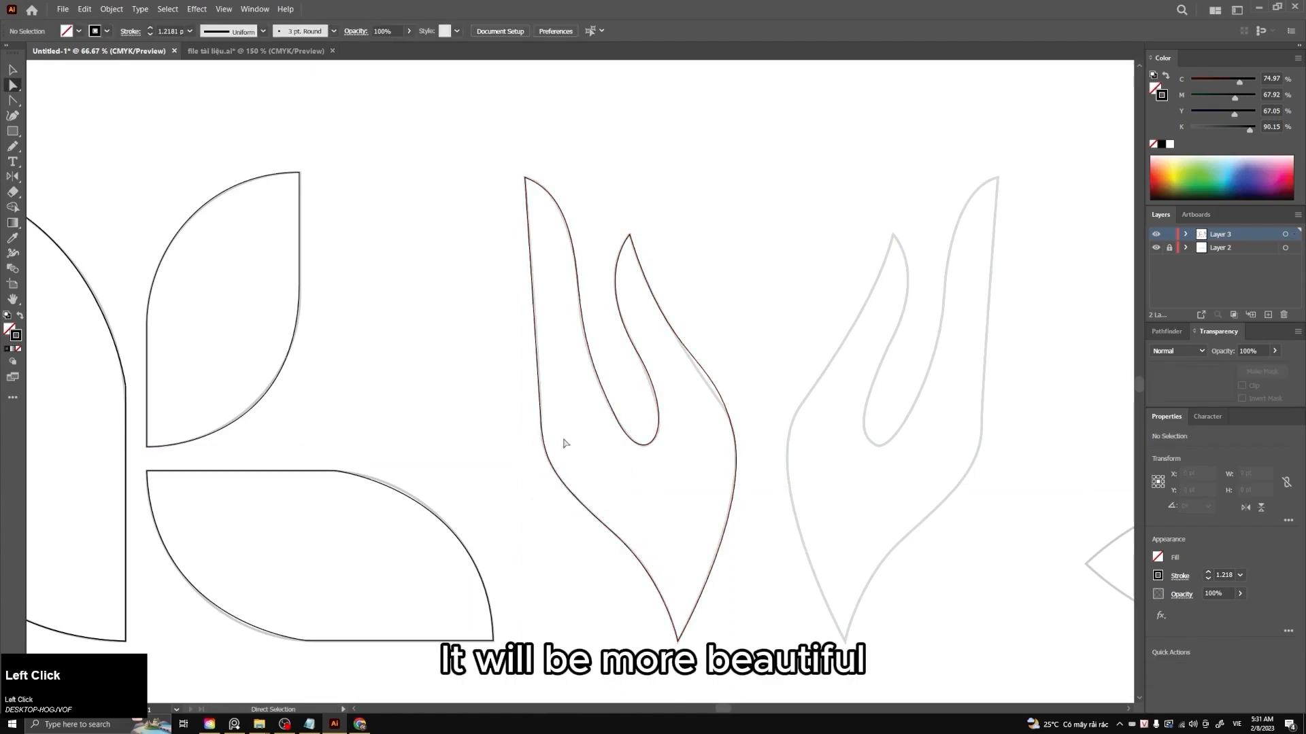
# Adjust the handles of the hand's right-side anchor and shorter fingertip until the right edge follows the template
pyautogui.click(734, 432)
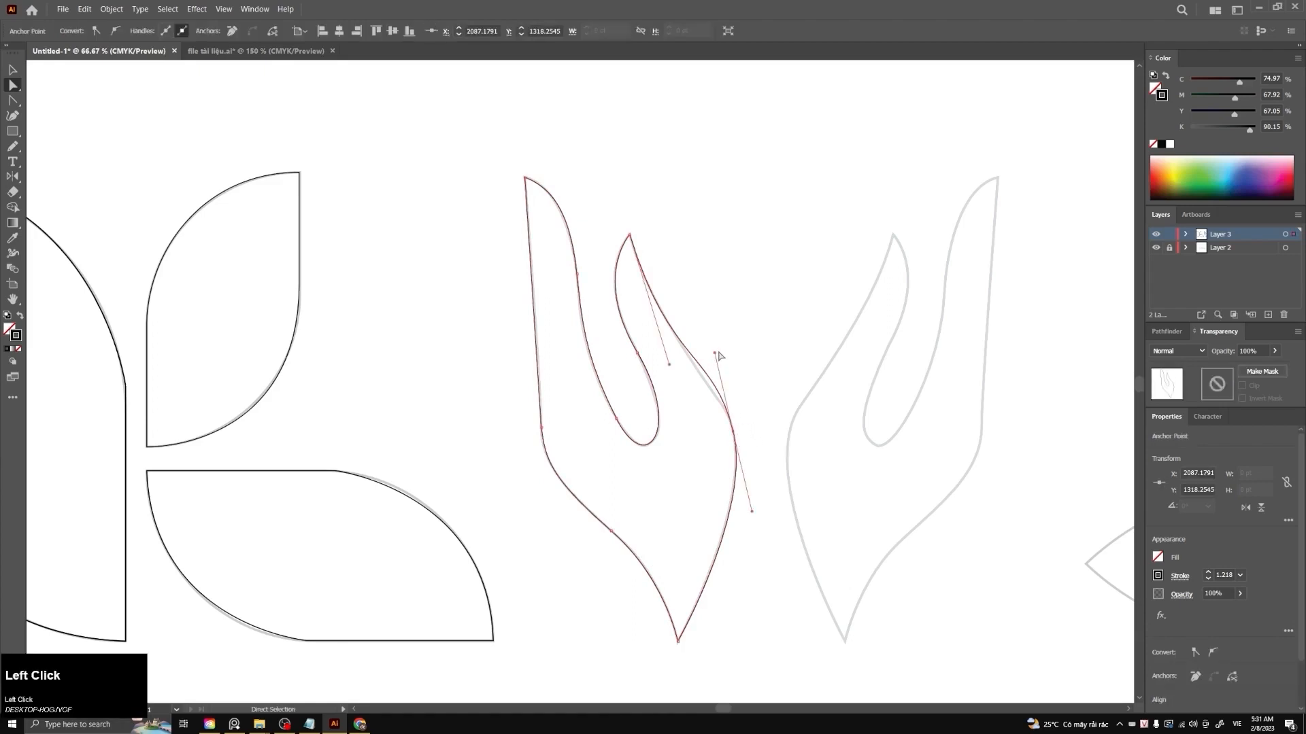
pyautogui.moveTo(716, 353); pyautogui.dragTo(667, 350)
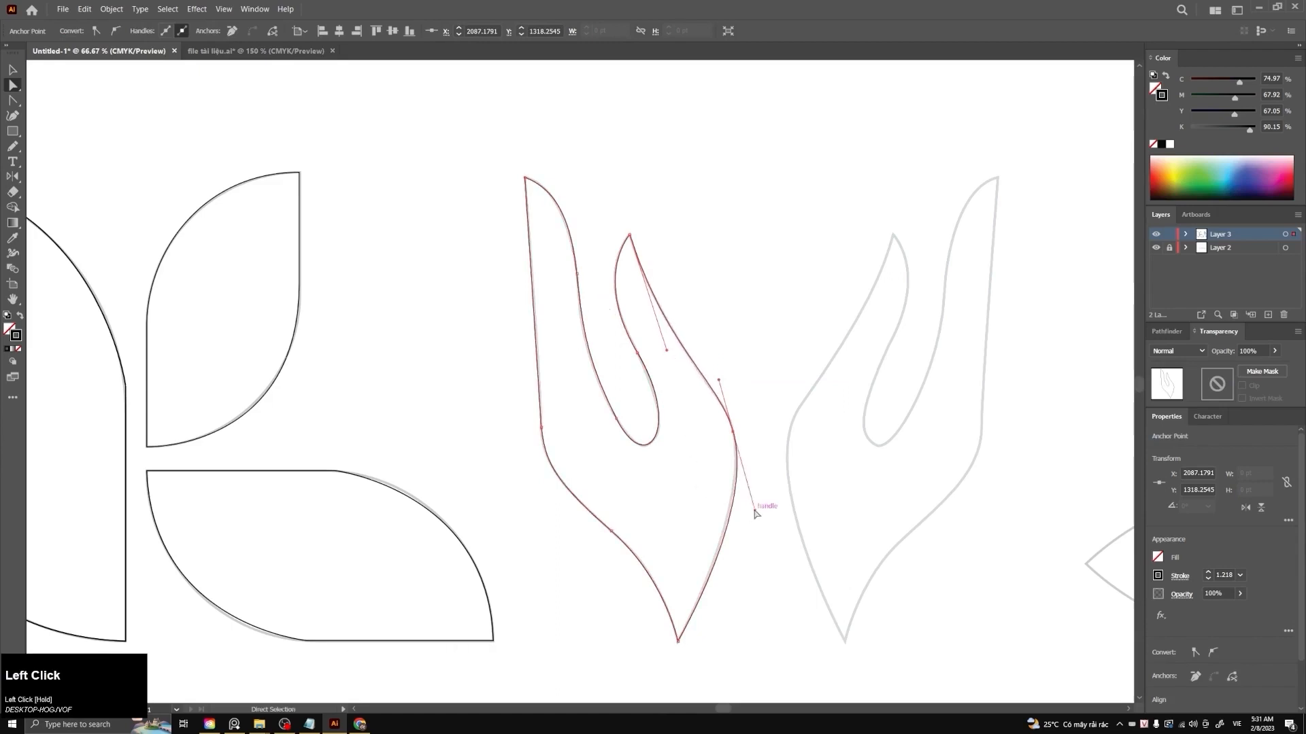
pyautogui.moveTo(756, 514); pyautogui.dragTo(752, 502)
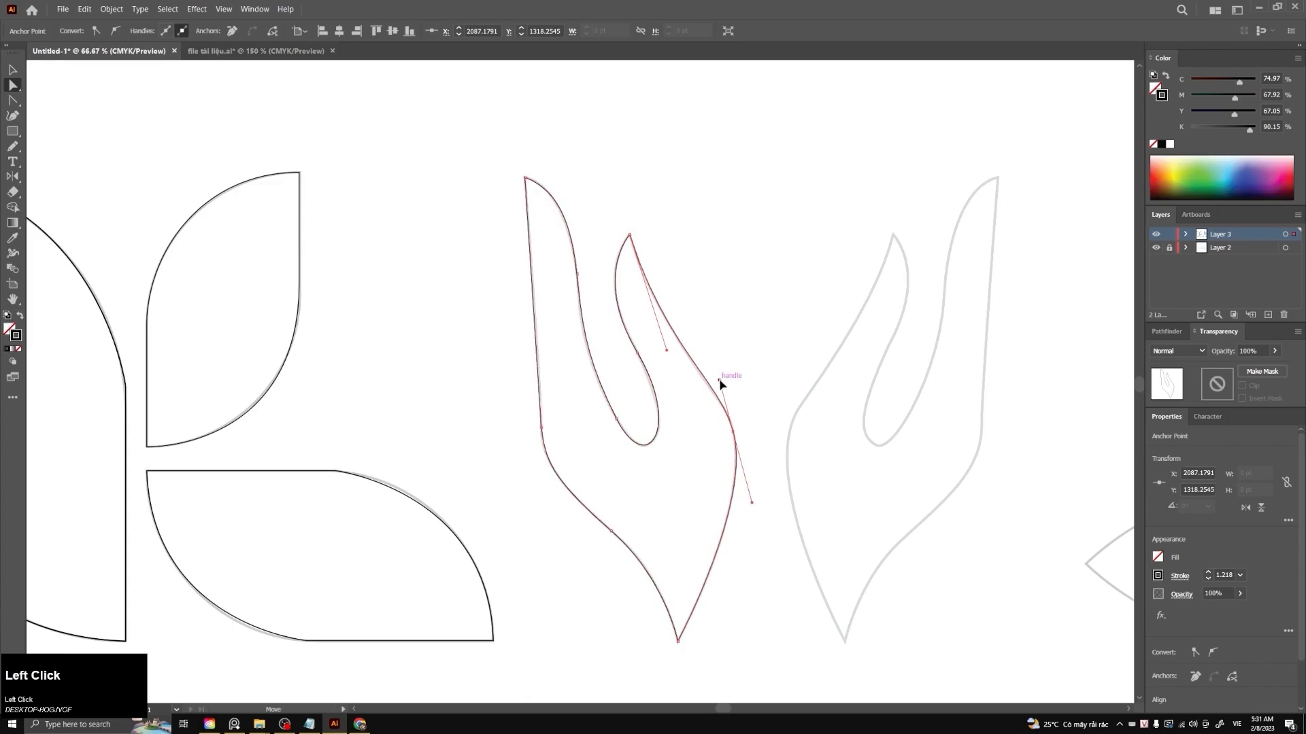
pyautogui.moveTo(720, 384); pyautogui.dragTo(720, 387)
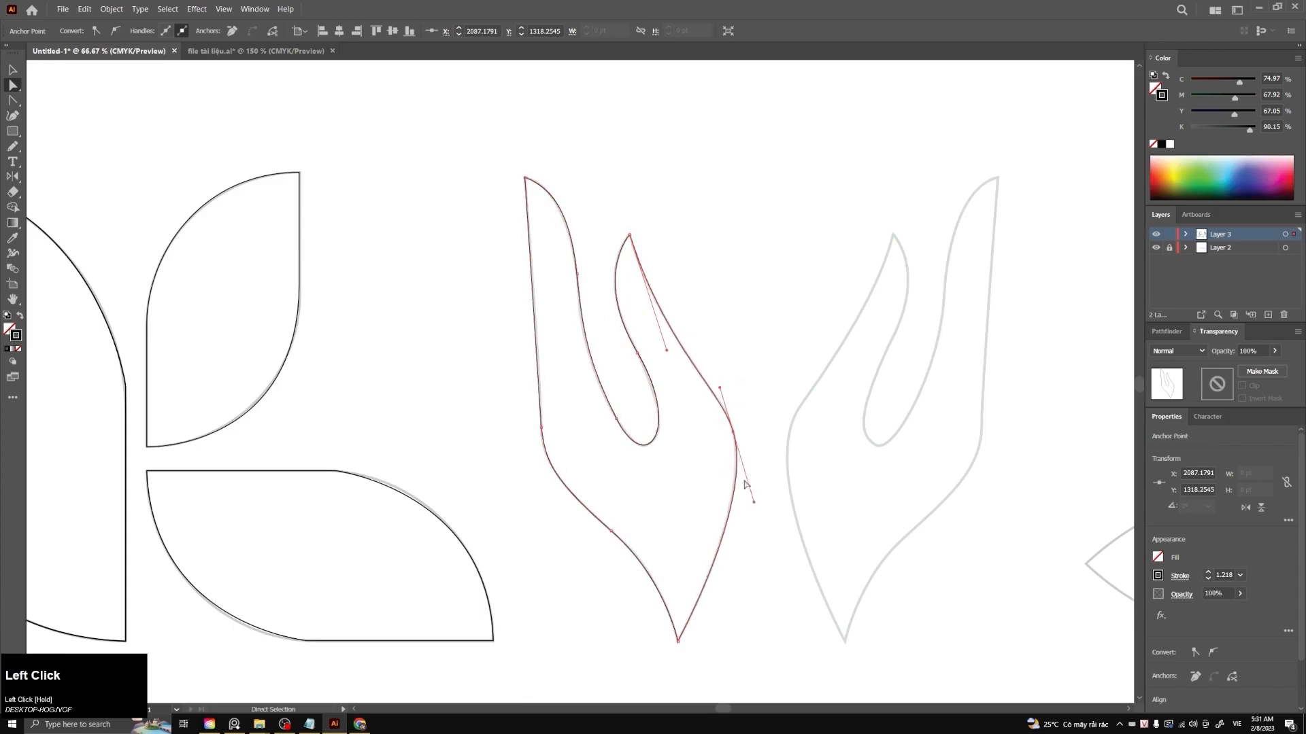
pyautogui.moveTo(754, 503); pyautogui.dragTo(750, 500)
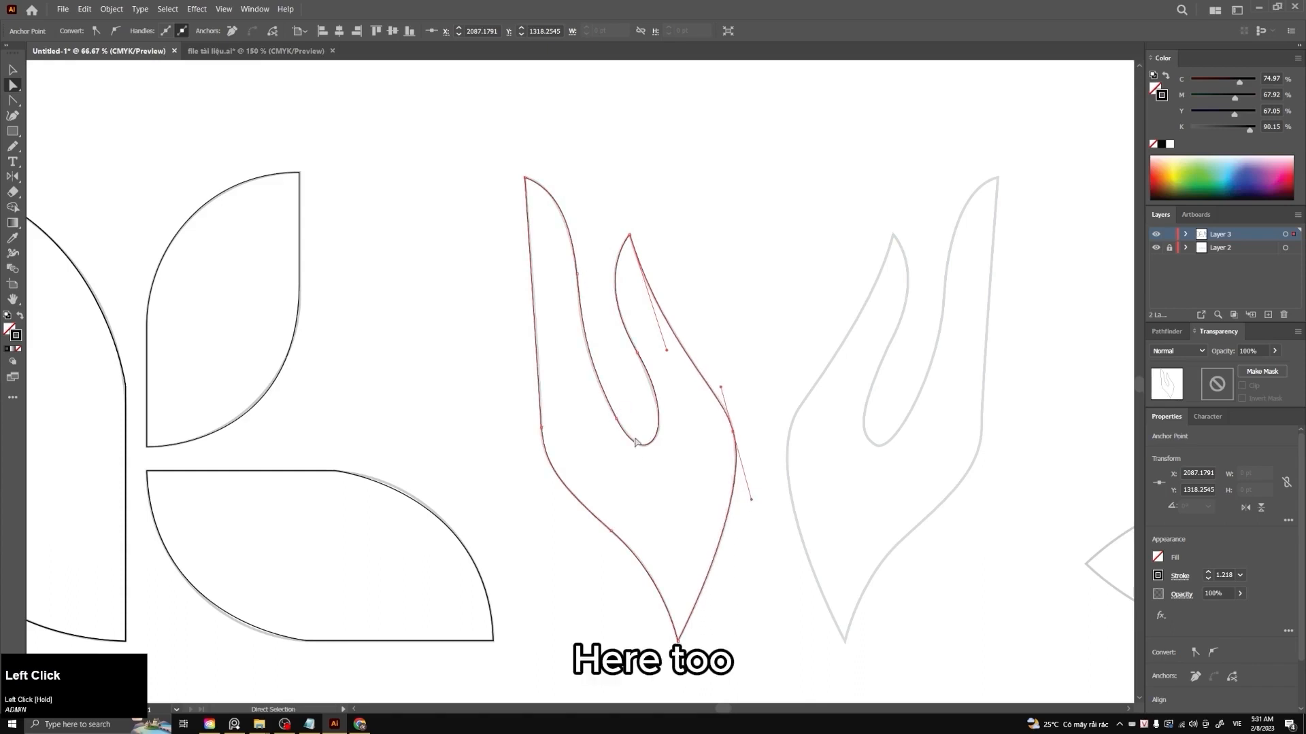
# Adjust the curve handles of the gap between the two fingers until its inner edges follow the template
pyautogui.click(637, 353)
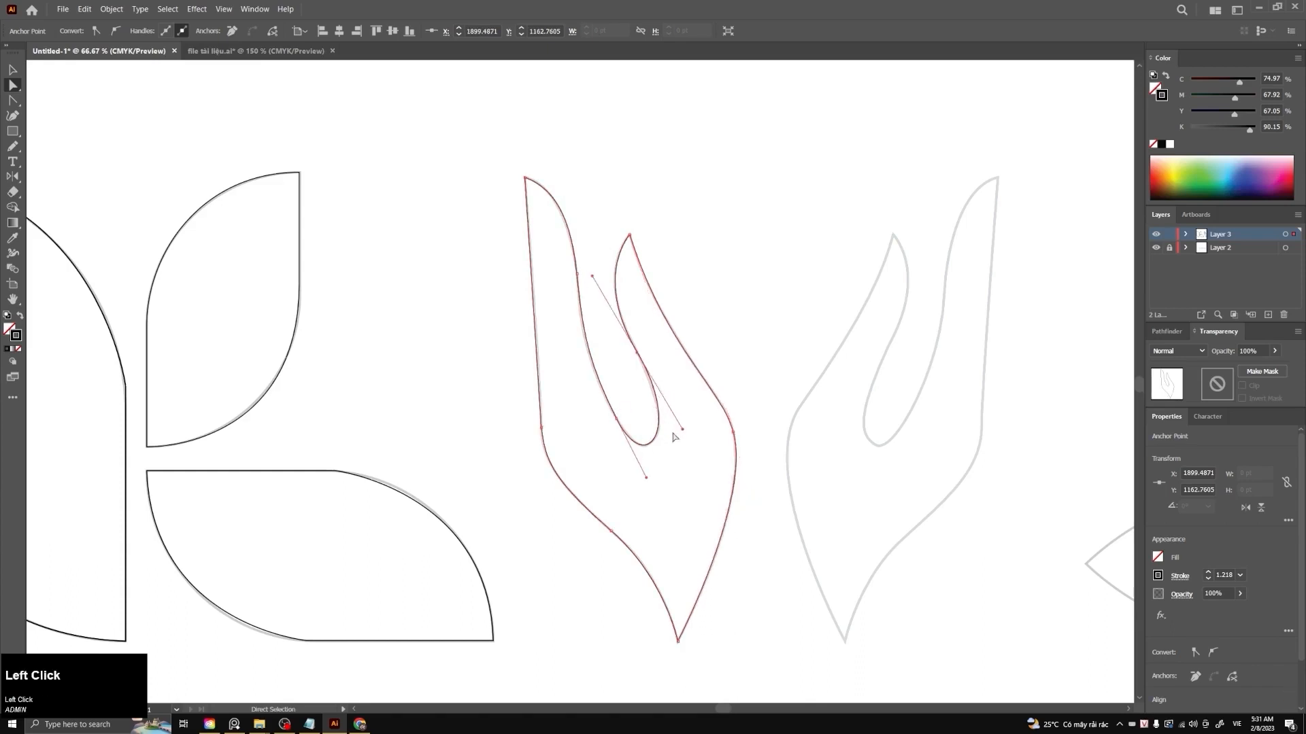
pyautogui.moveTo(682, 430); pyautogui.dragTo(680, 439)
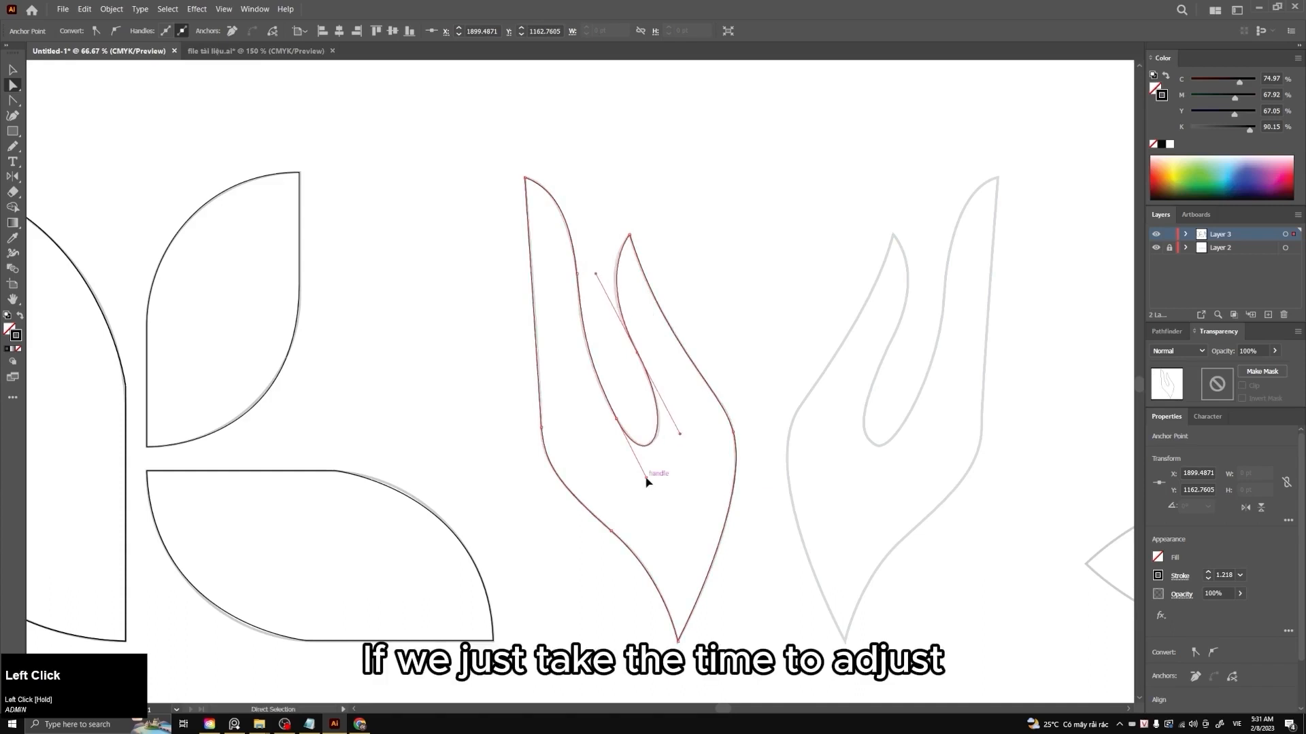
pyautogui.moveTo(647, 481); pyautogui.dragTo(656, 470)
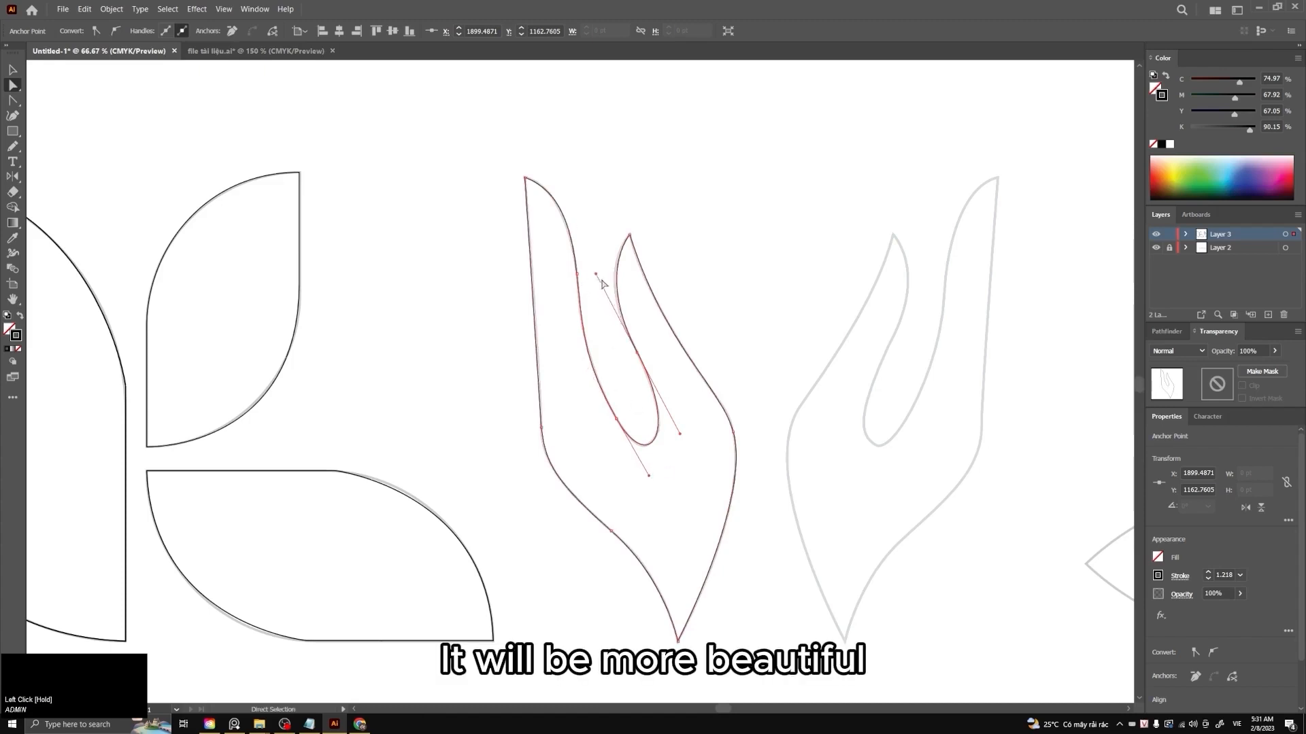
pyautogui.moveTo(596, 274); pyautogui.dragTo(591, 272)
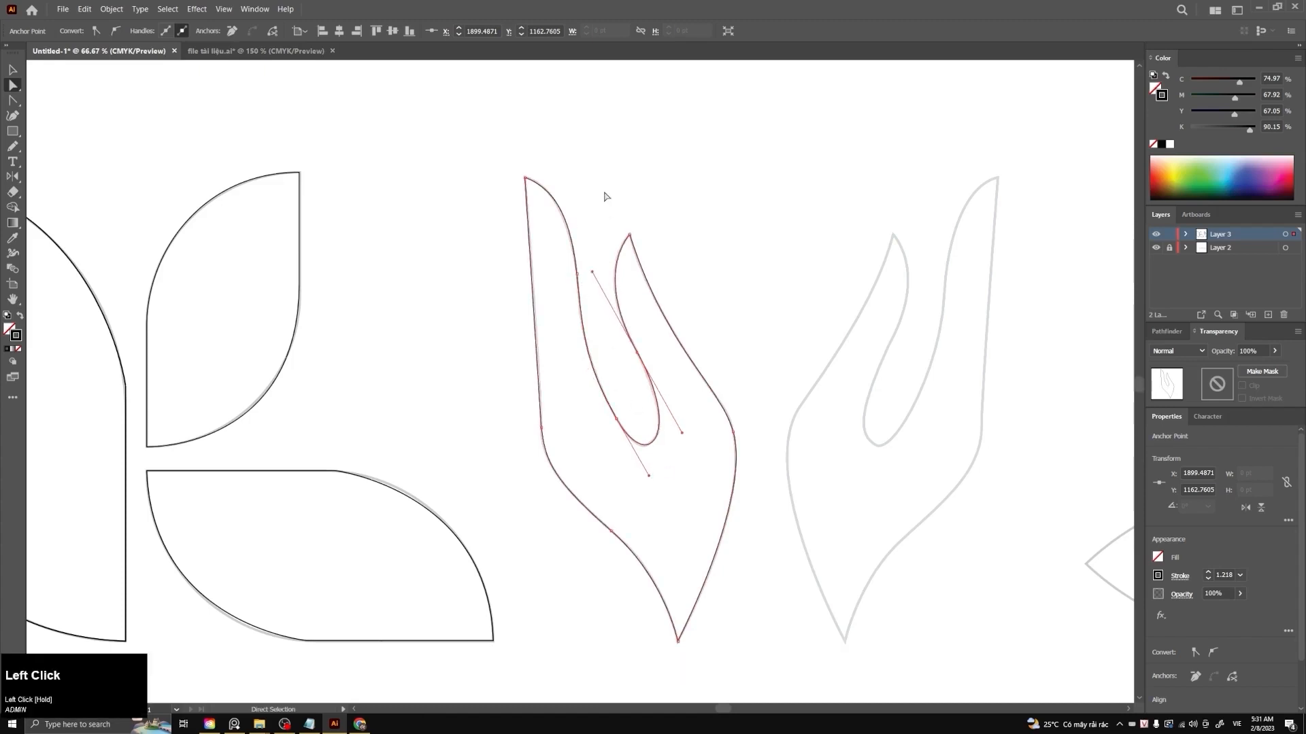
pyautogui.click(605, 197)
# Duplicate the traced hand straight across onto the template of the second hand
pyautogui.scroll(-2, 672, 293)
pyautogui.scroll(1, 680, 299)
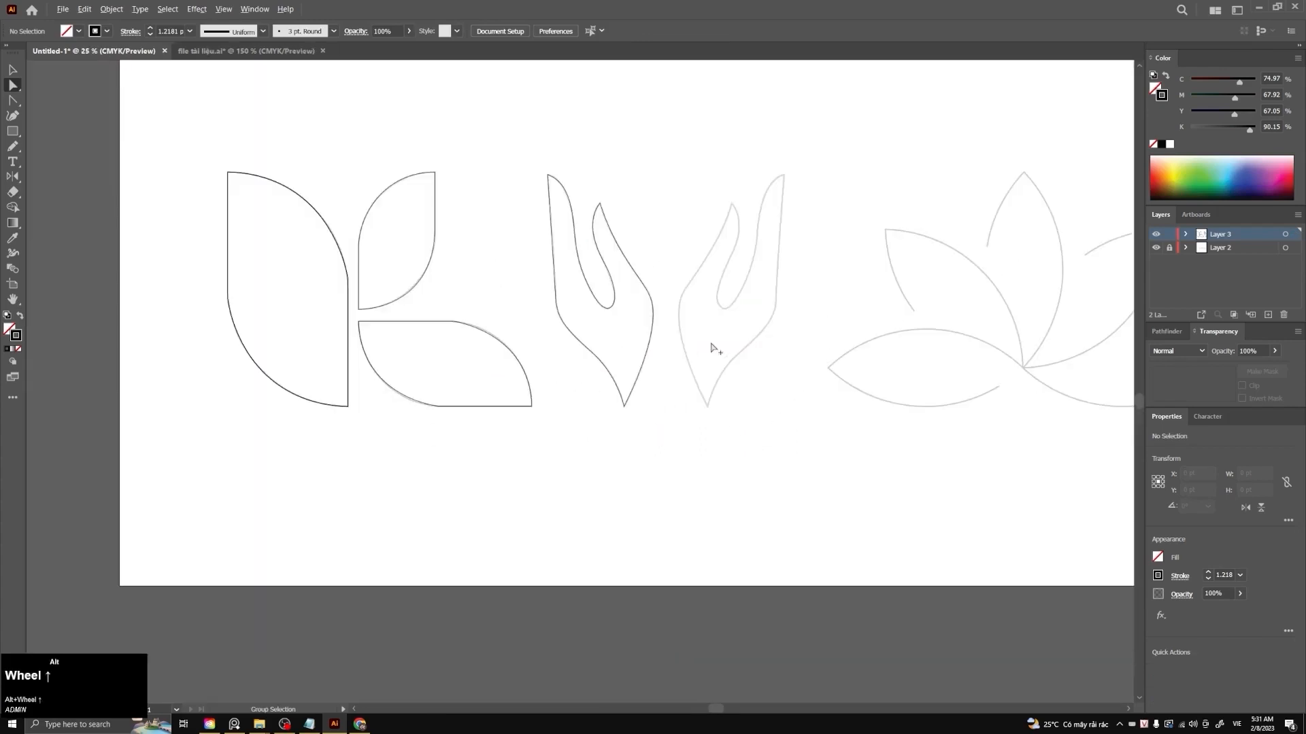
pyautogui.press('v')
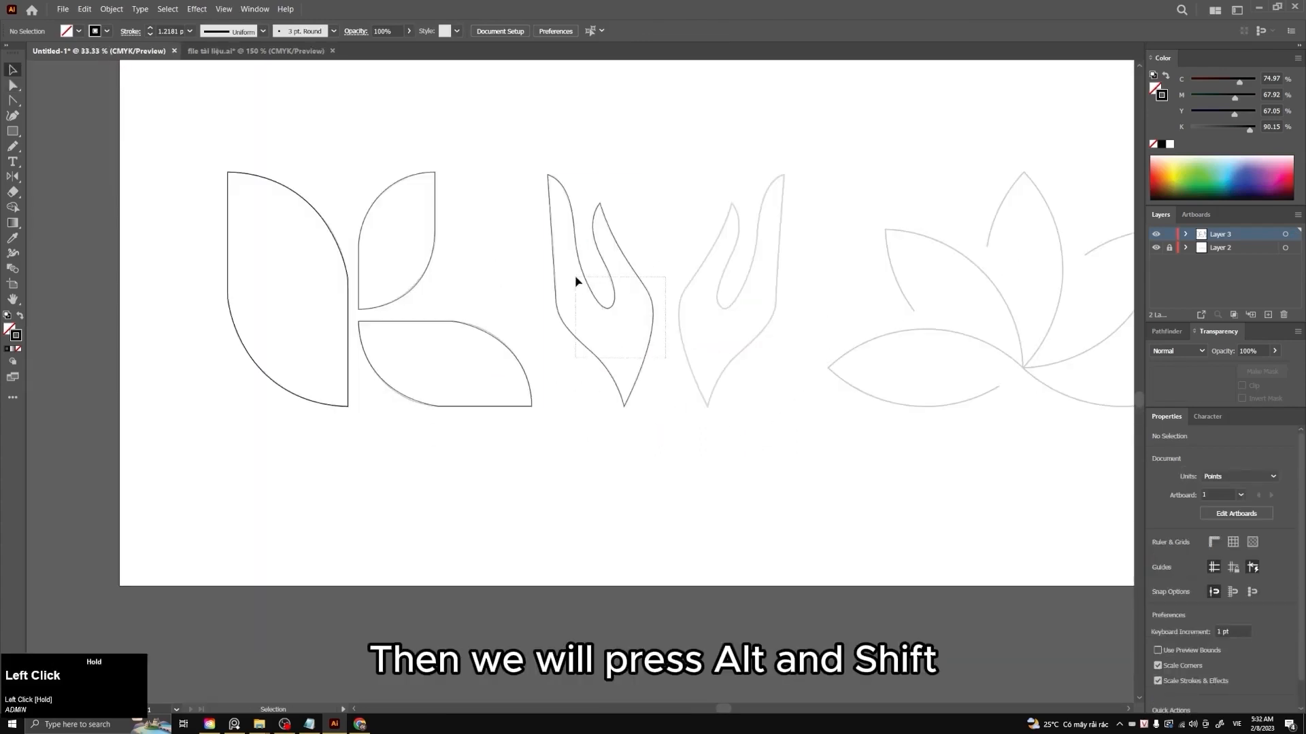
pyautogui.moveTo(576, 281); pyautogui.dragTo(731, 292)
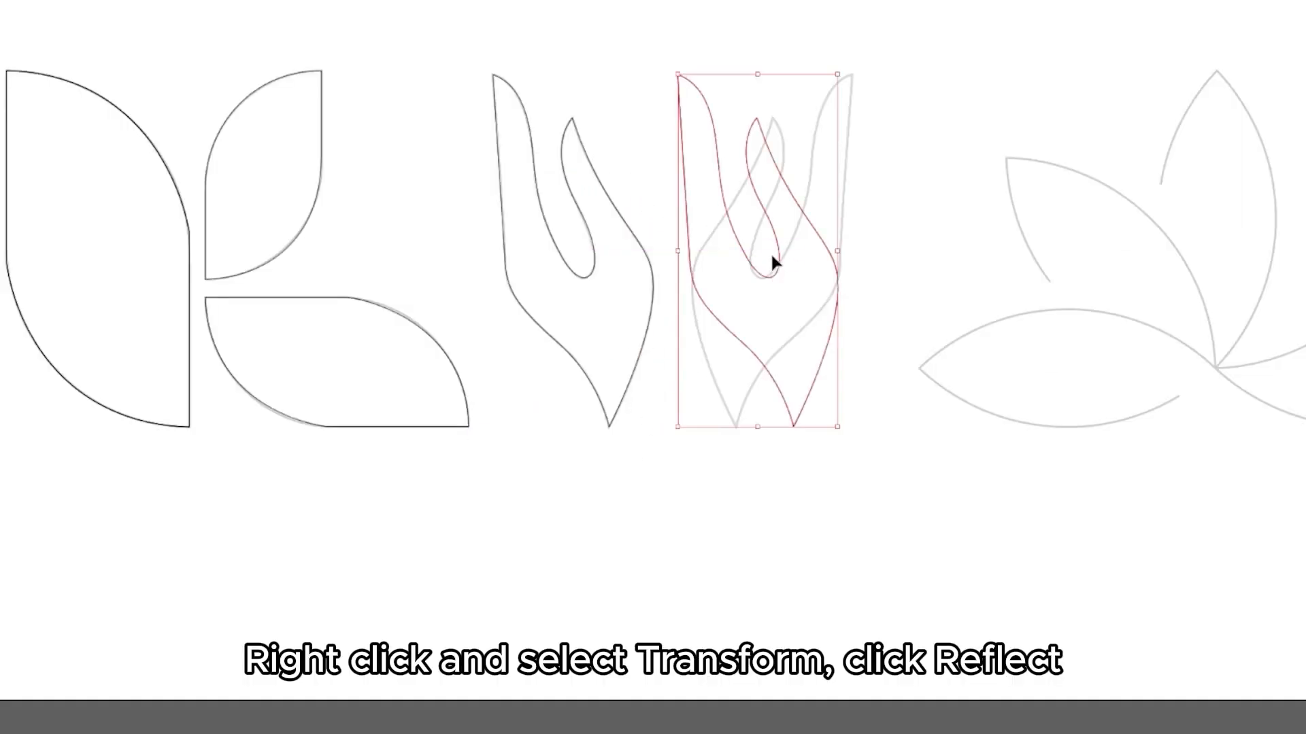
# Reflect the copied hand across the vertical axis and shift it to line up with the second hand's template
pyautogui.rightClick(772, 257)
pyautogui.moveTo(860, 520)
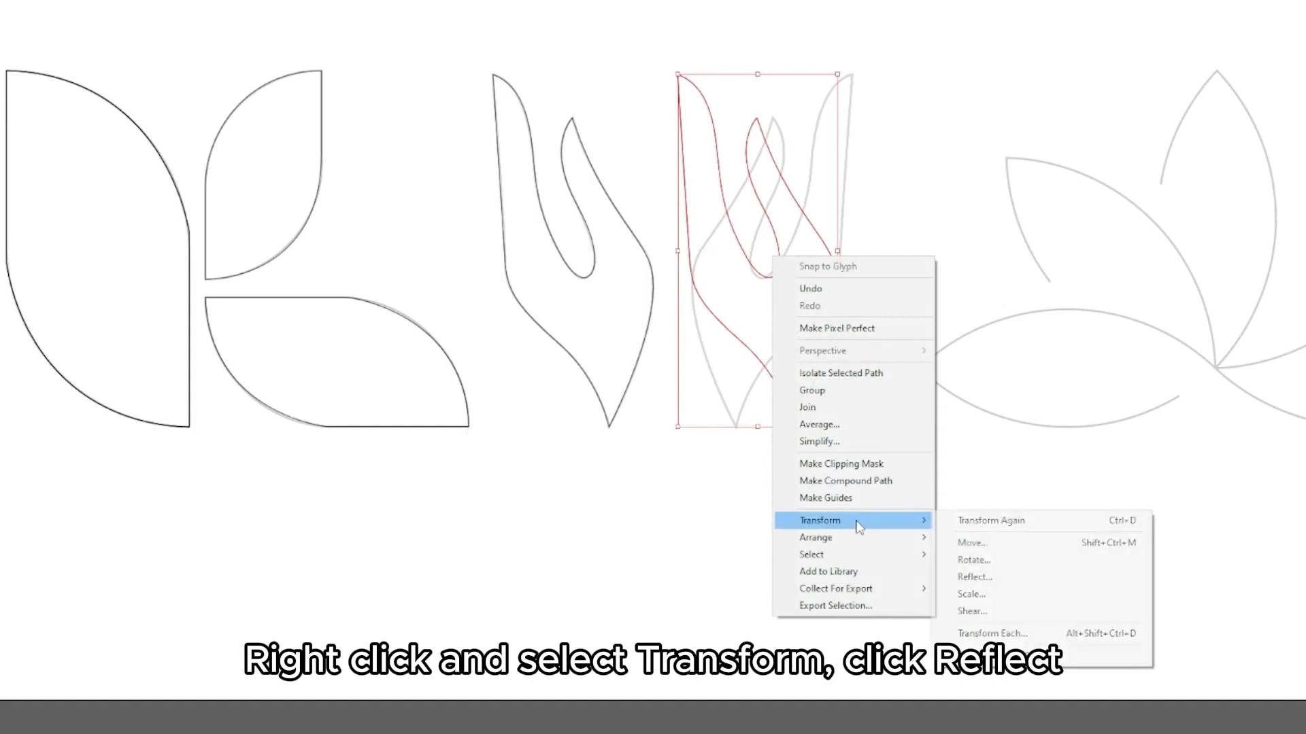
pyautogui.click(987, 576)
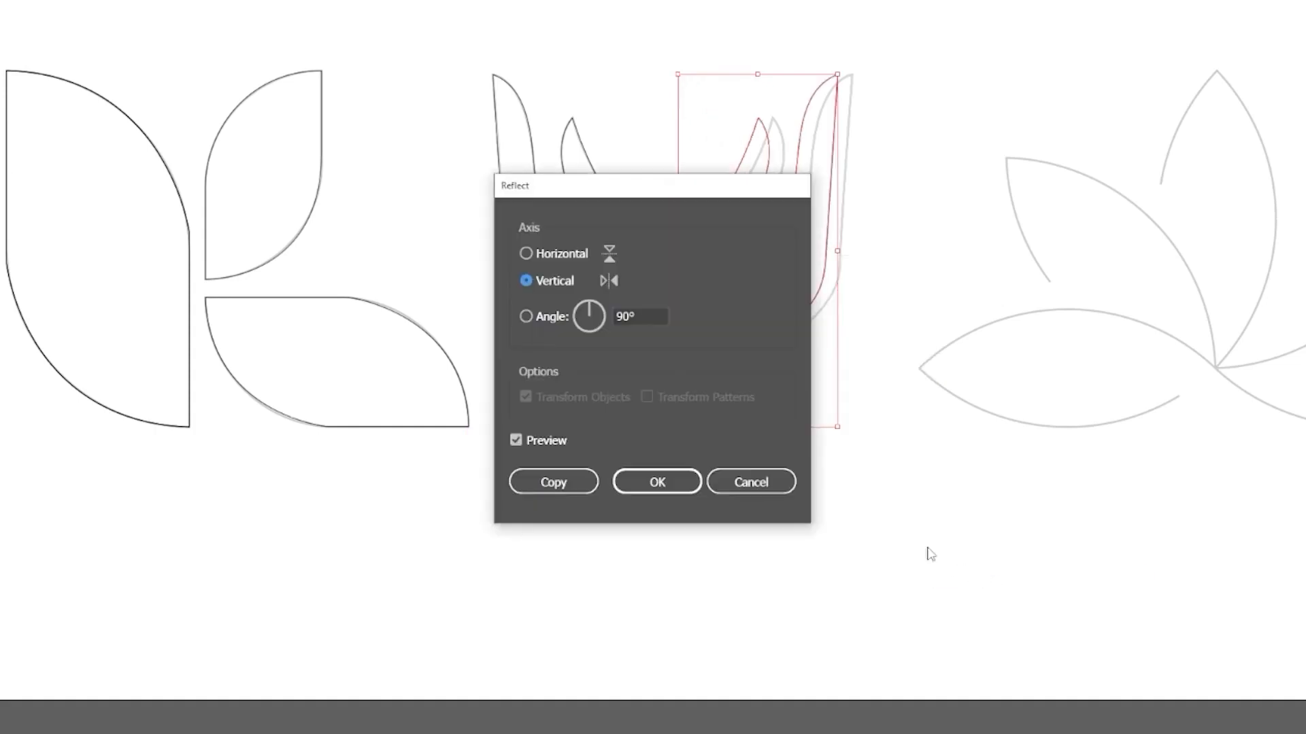
pyautogui.click(686, 483)
pyautogui.moveTo(757, 316); pyautogui.dragTo(775, 319)
pyautogui.click(792, 392)
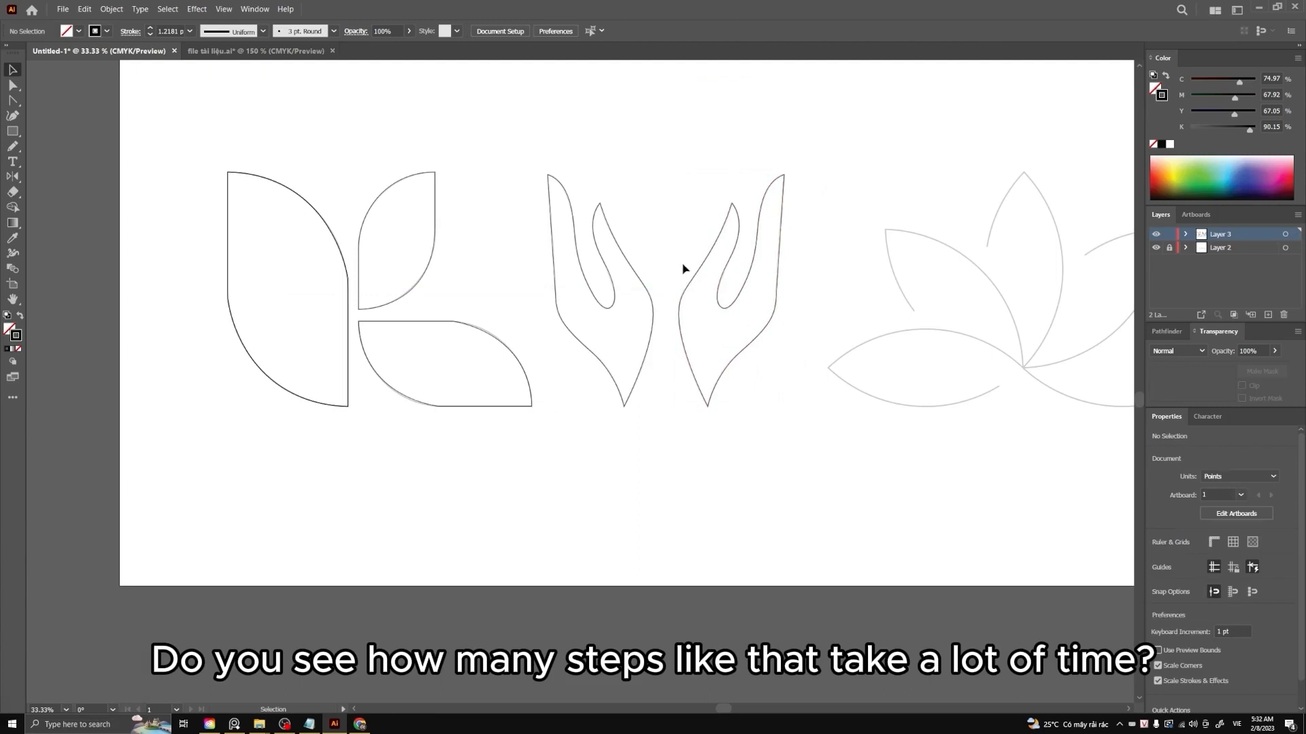
# Delete the mirrored hand copy
pyautogui.click(774, 369)
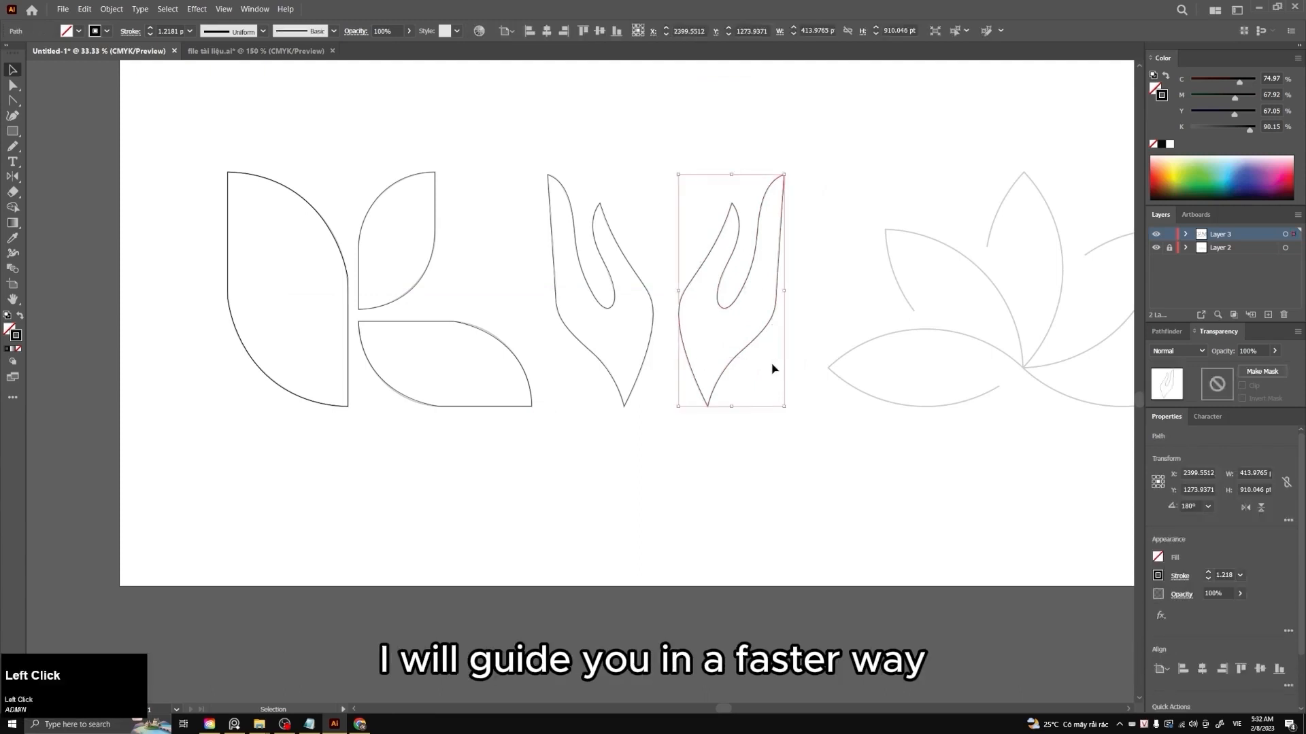
pyautogui.press('Delete')
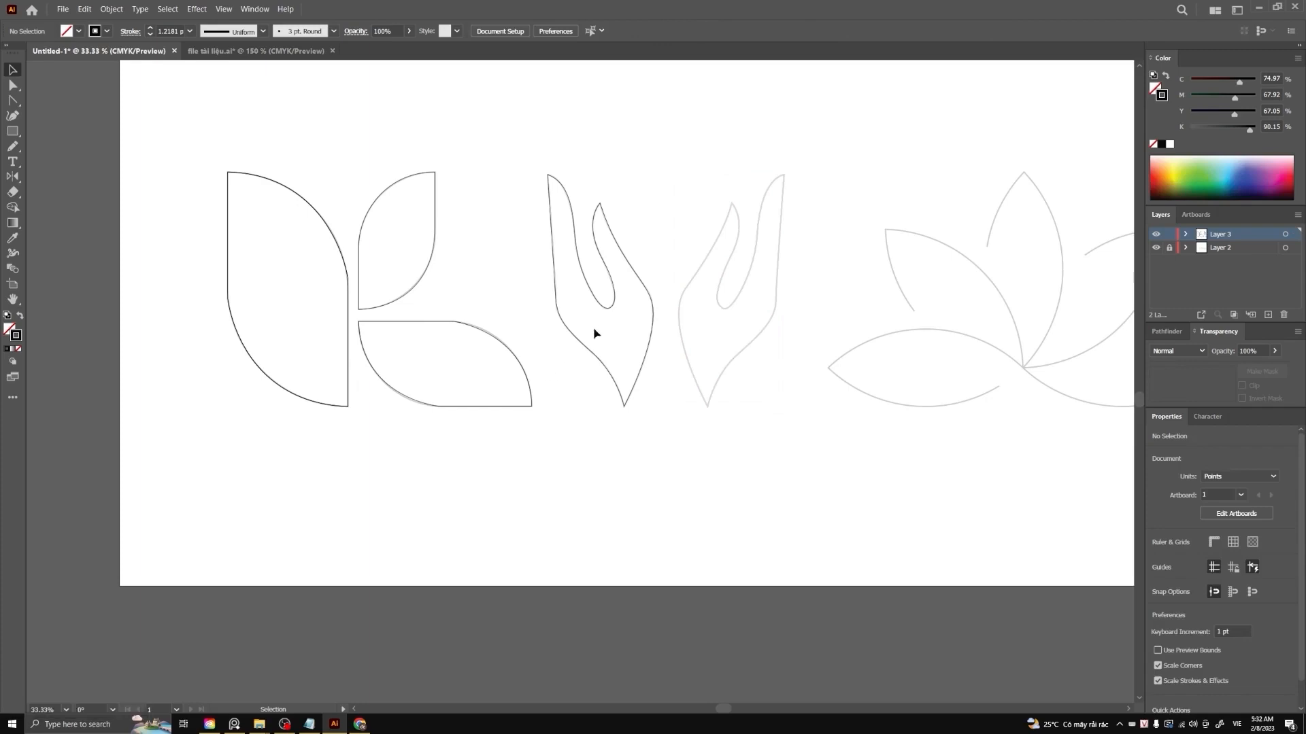
# Duplicate the traced hand horizontally over the second hand's template and mirror the copy left to right with the Reflect tool
pyautogui.moveTo(617, 300); pyautogui.dragTo(744, 296)
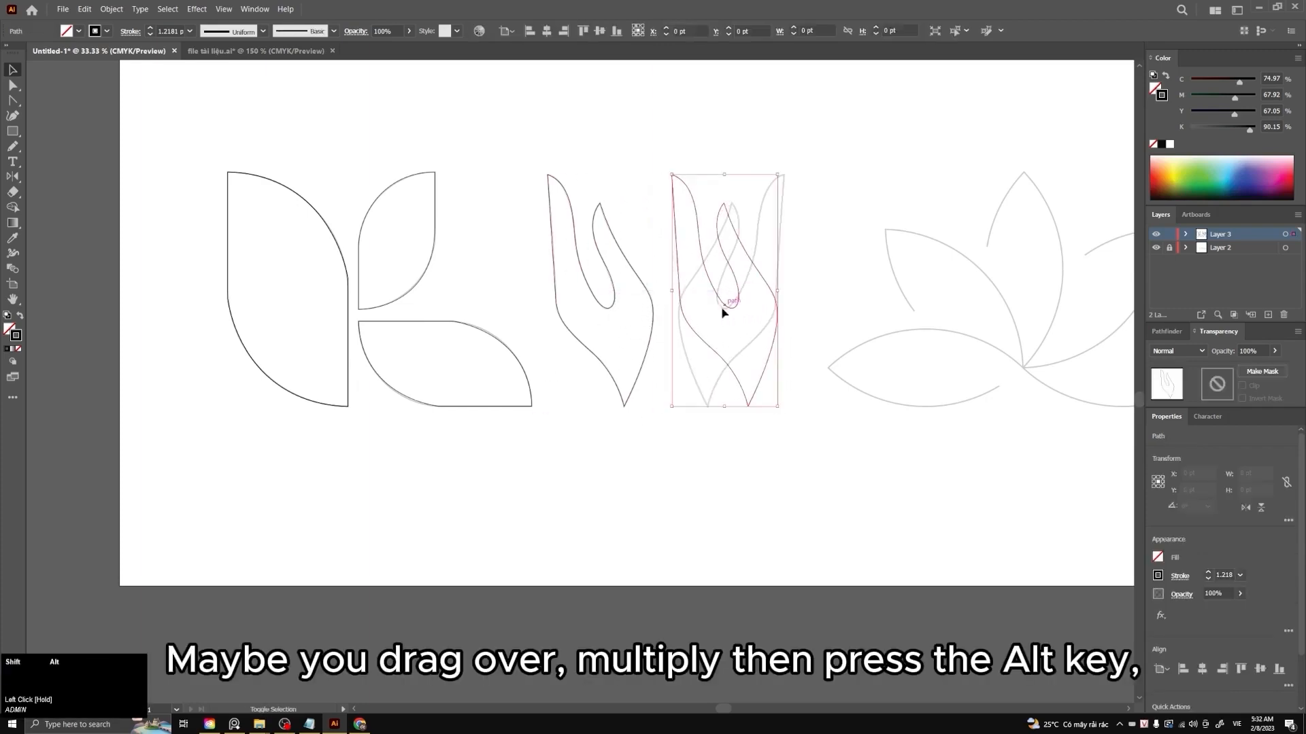
pyautogui.press('o')
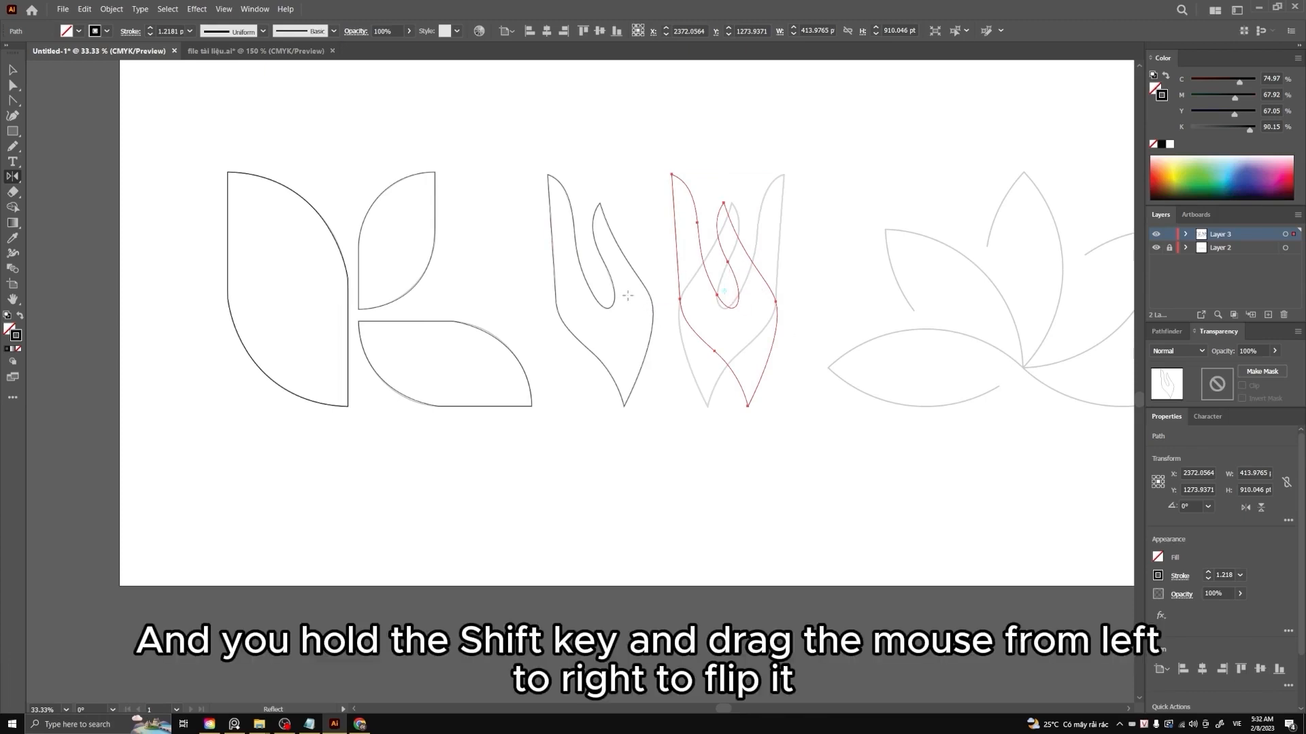
pyautogui.press('shift')
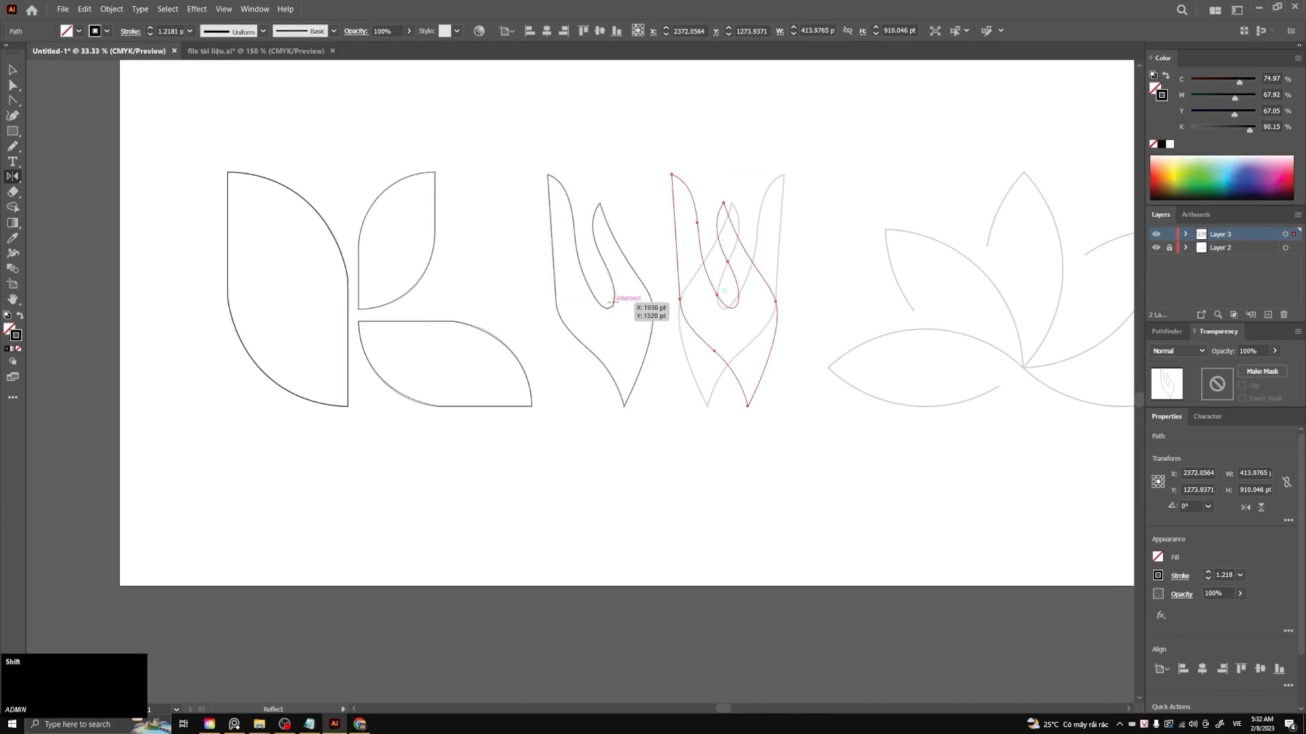
pyautogui.moveTo(635, 295); pyautogui.dragTo(767, 229)
# Try flipping the mirrored hand upside down and sideways with the Reflect tool, then restore its mirrored orientation
pyautogui.moveTo(739, 113); pyautogui.dragTo(751, 138)
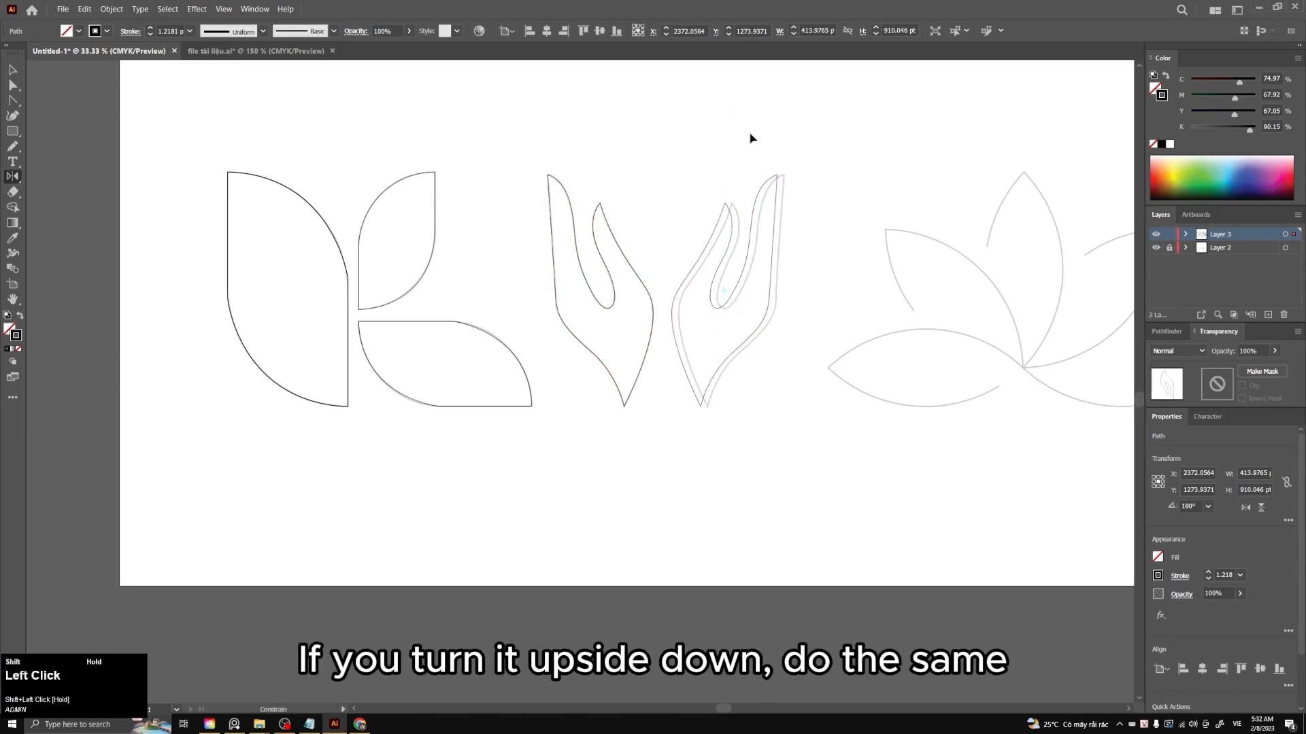
pyautogui.moveTo(757, 91); pyautogui.dragTo(757, 91)
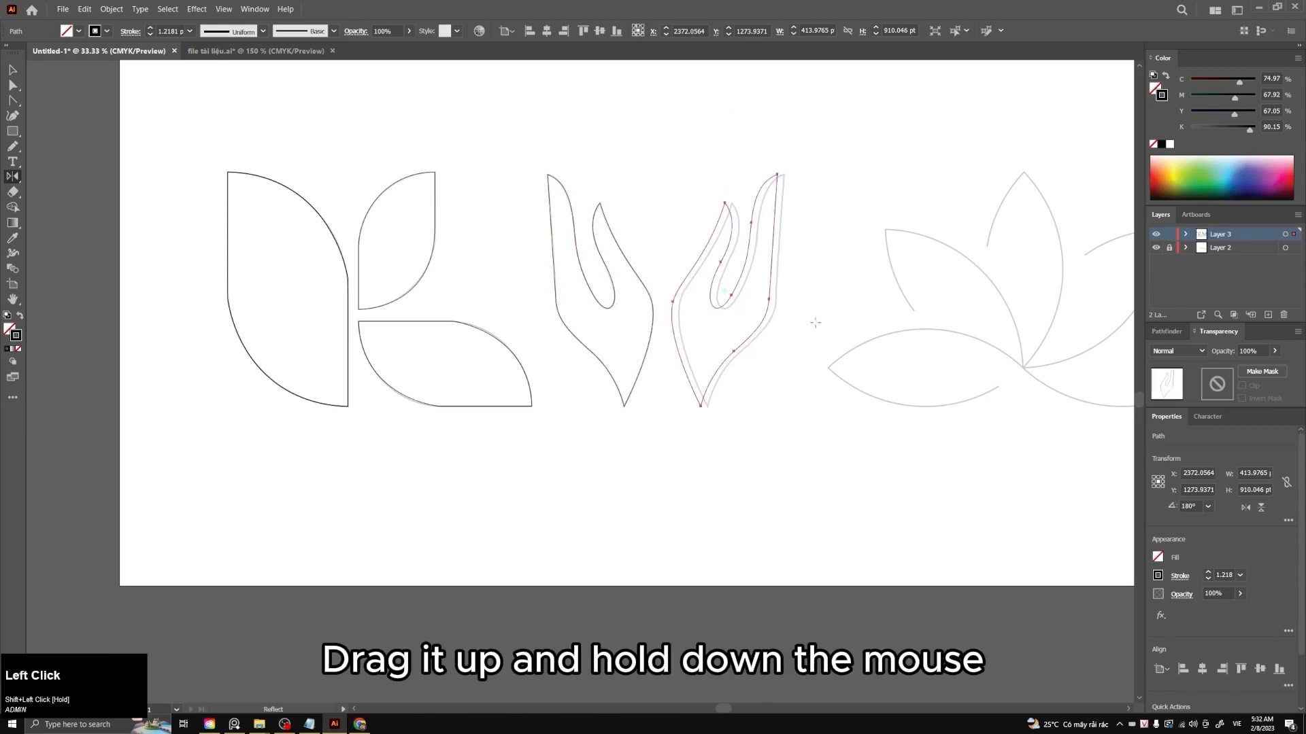
pyautogui.moveTo(874, 300); pyautogui.dragTo(699, 311)
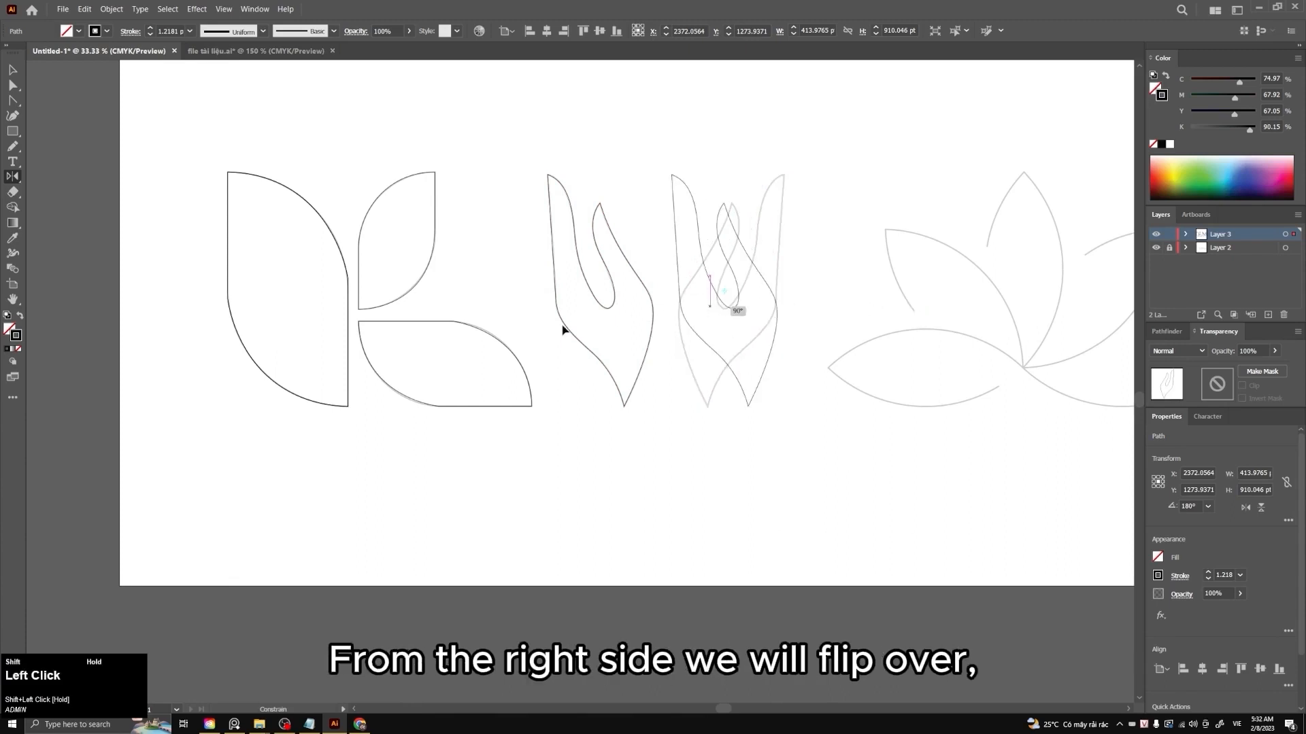
pyautogui.moveTo(563, 330); pyautogui.dragTo(893, 327)
# Move the mirrored hand into exact alignment with the second hand's template and deselect it
pyautogui.press('v')
pyautogui.click(813, 288)
pyautogui.scroll(2, 774, 289)
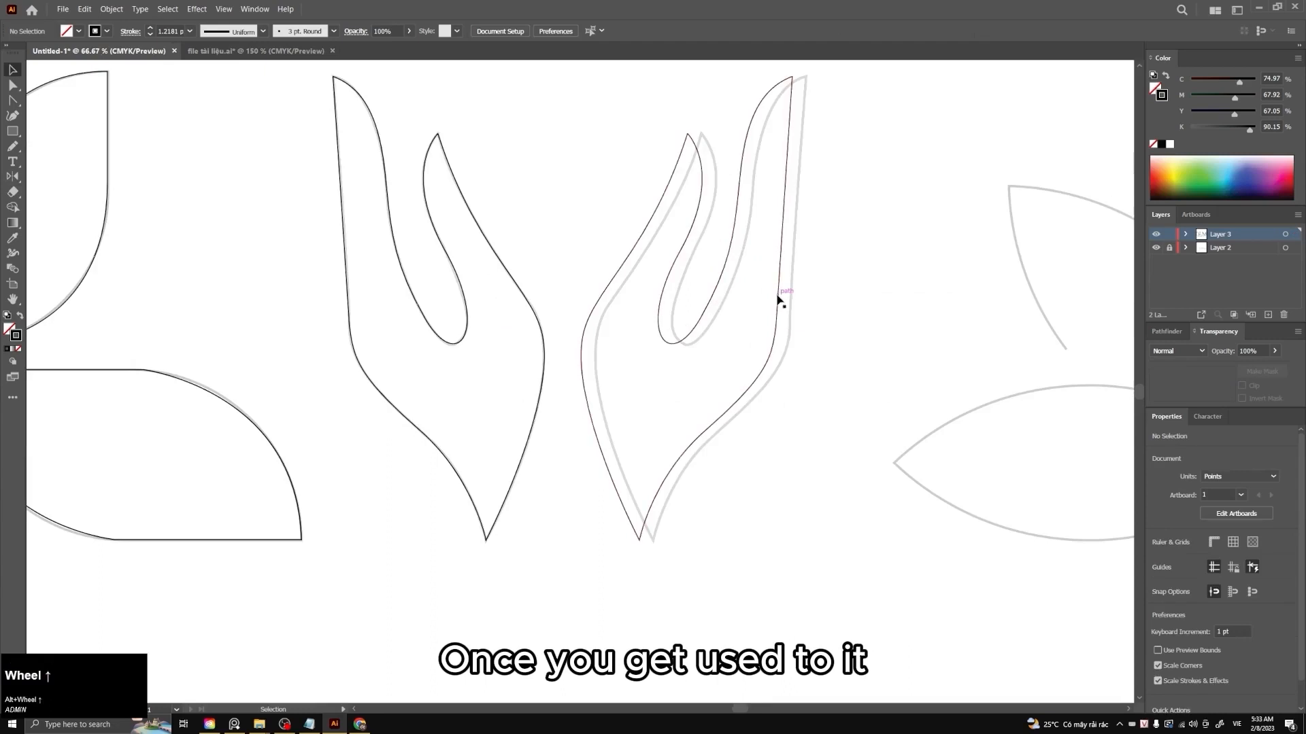
pyautogui.moveTo(777, 295); pyautogui.dragTo(792, 310)
pyautogui.scroll(-3, 839, 340)
pyautogui.click(834, 366)
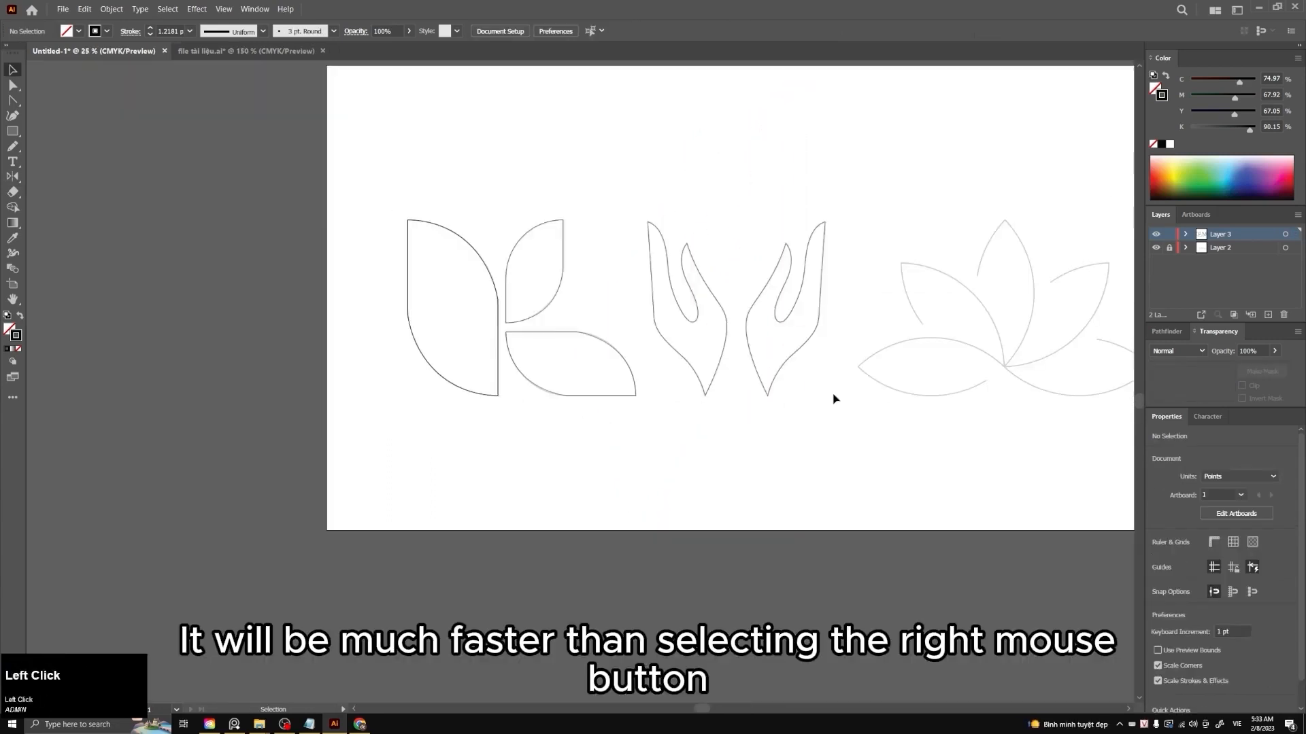
pyautogui.click(766, 296)
pyautogui.rightClick(804, 317)
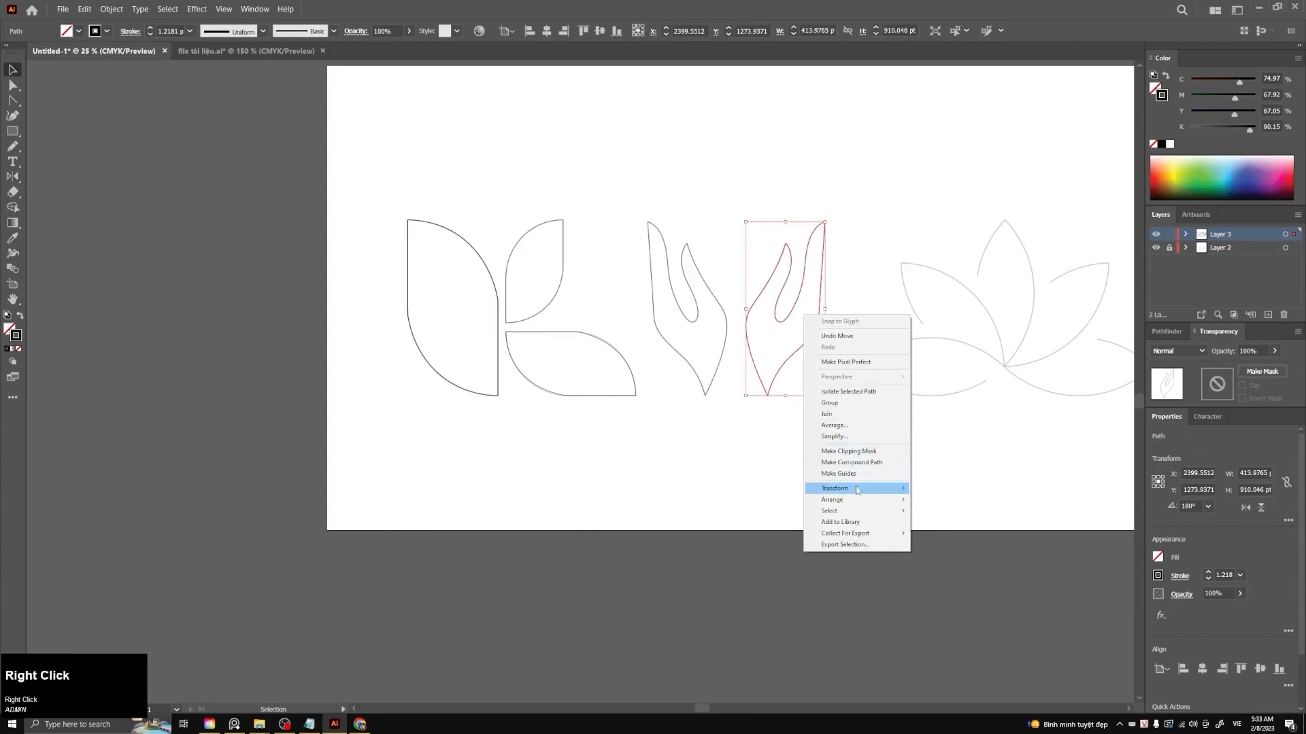
pyautogui.moveTo(856, 489)
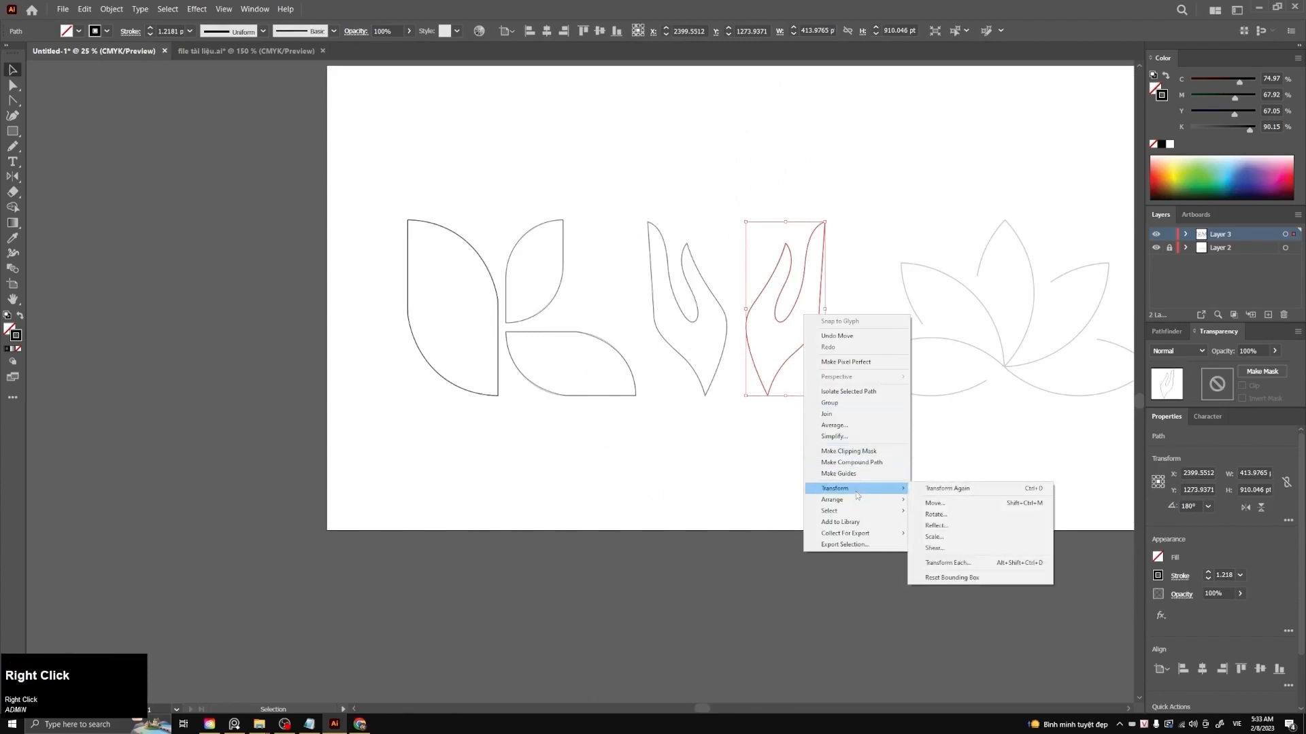
pyautogui.click(963, 526)
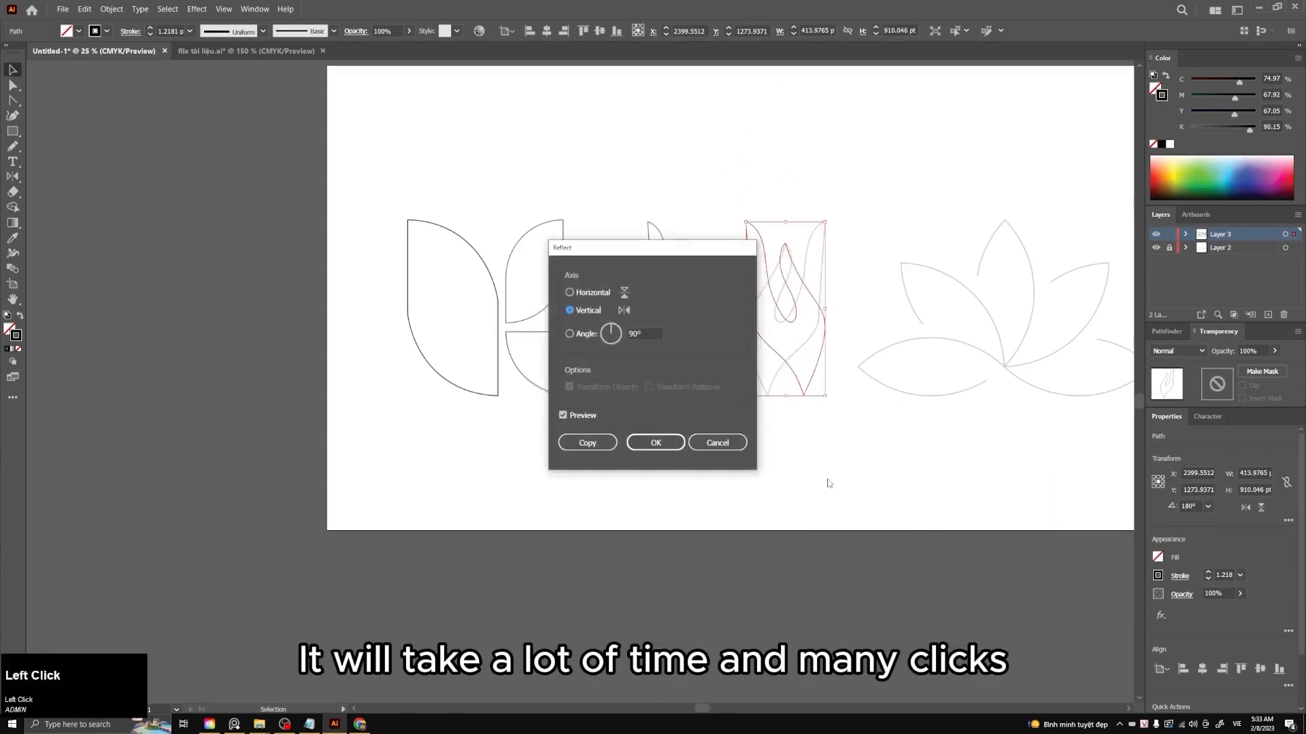
pyautogui.click(718, 442)
pyautogui.press('v')
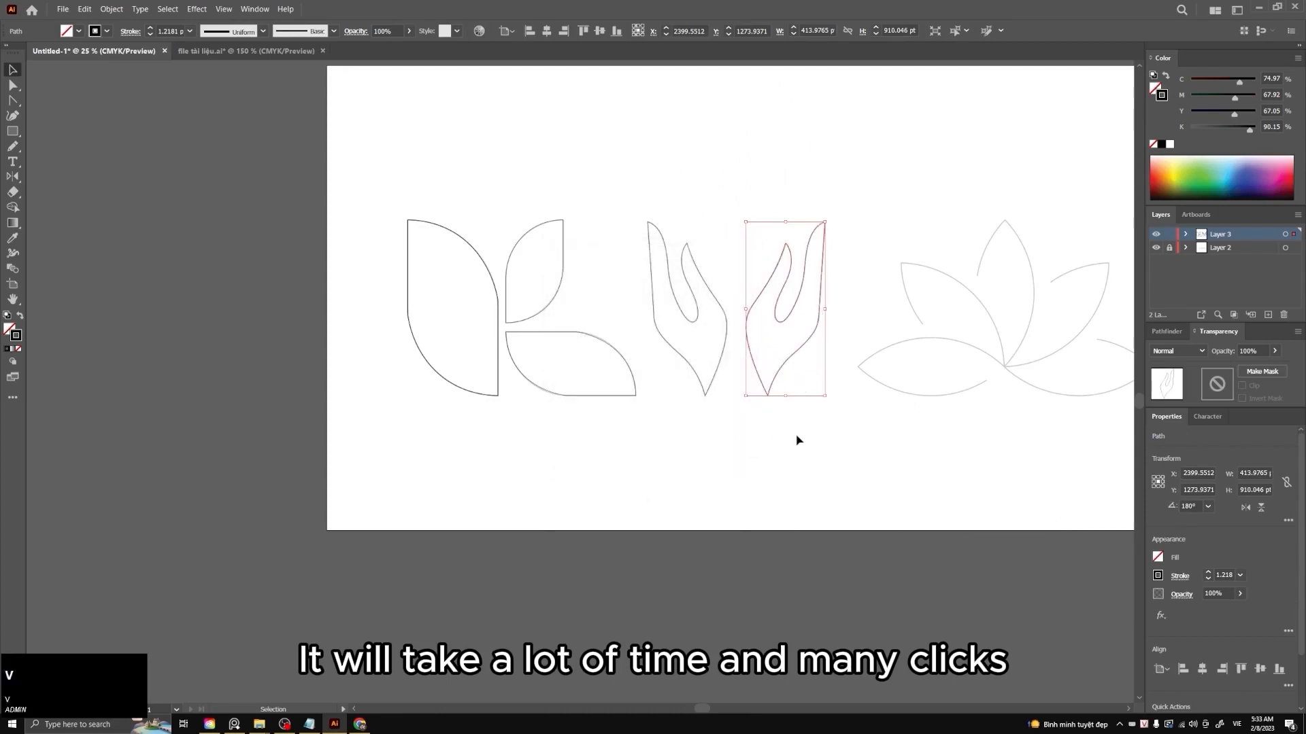
pyautogui.click(800, 433)
# Trace the lower edge of the lotus's bottom-left petal with the Pen tool and turn its outer tip into a corner point
pyautogui.press('space')
pyautogui.moveTo(966, 384); pyautogui.dragTo(636, 423)
pyautogui.keyDown('alt'); pyautogui.scroll(1, 710, 416); pyautogui.keyUp('alt')
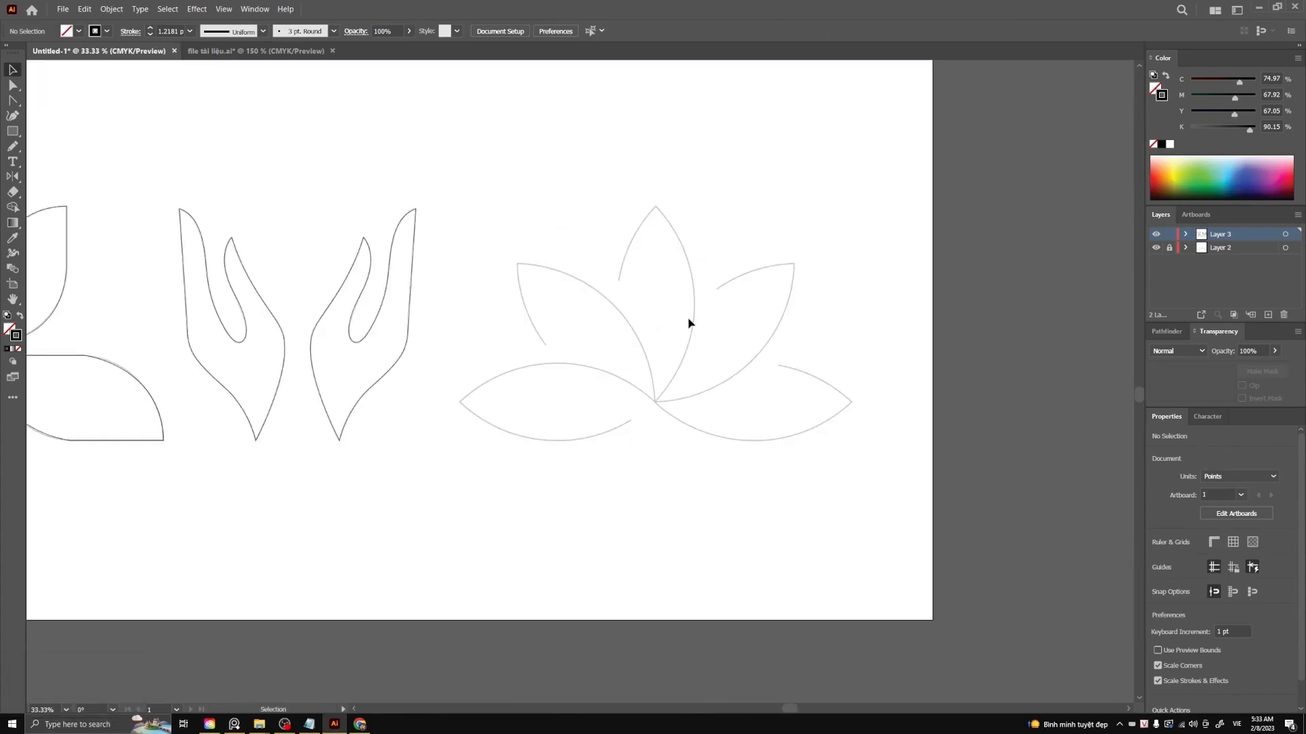
pyautogui.press('p')
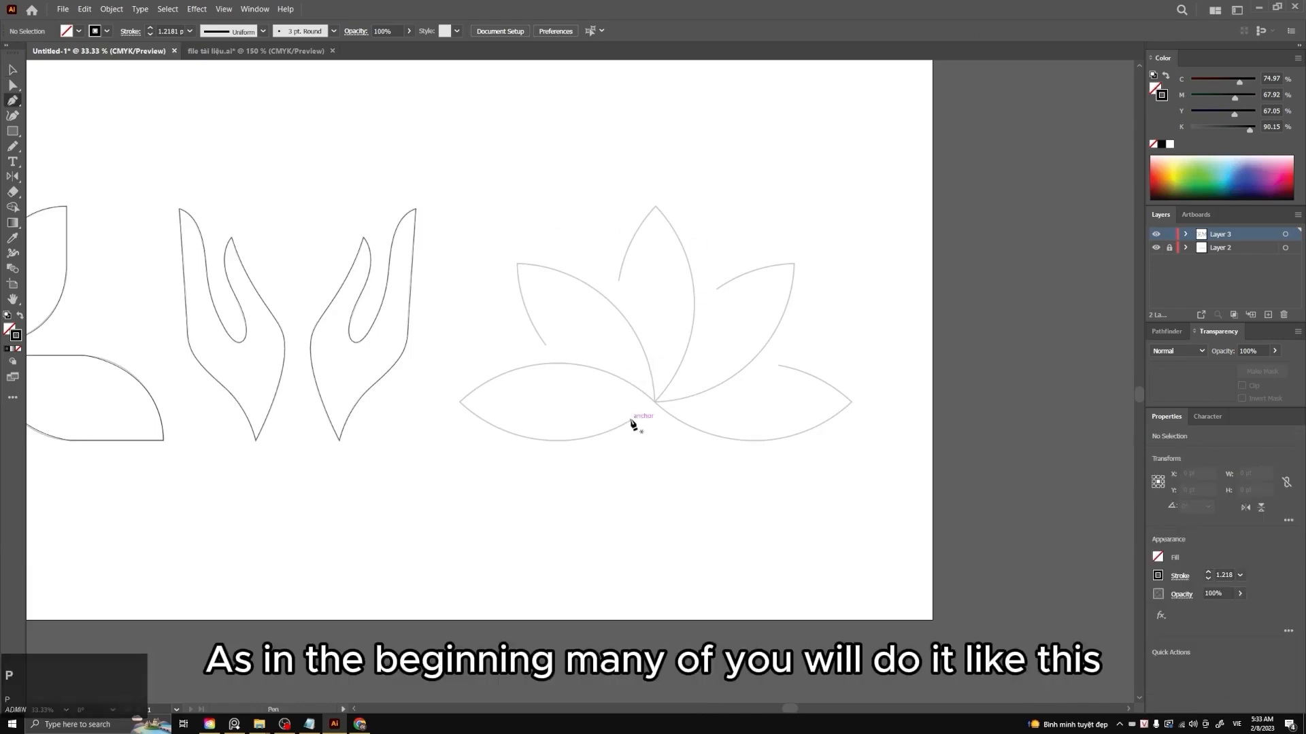
pyautogui.click(631, 421)
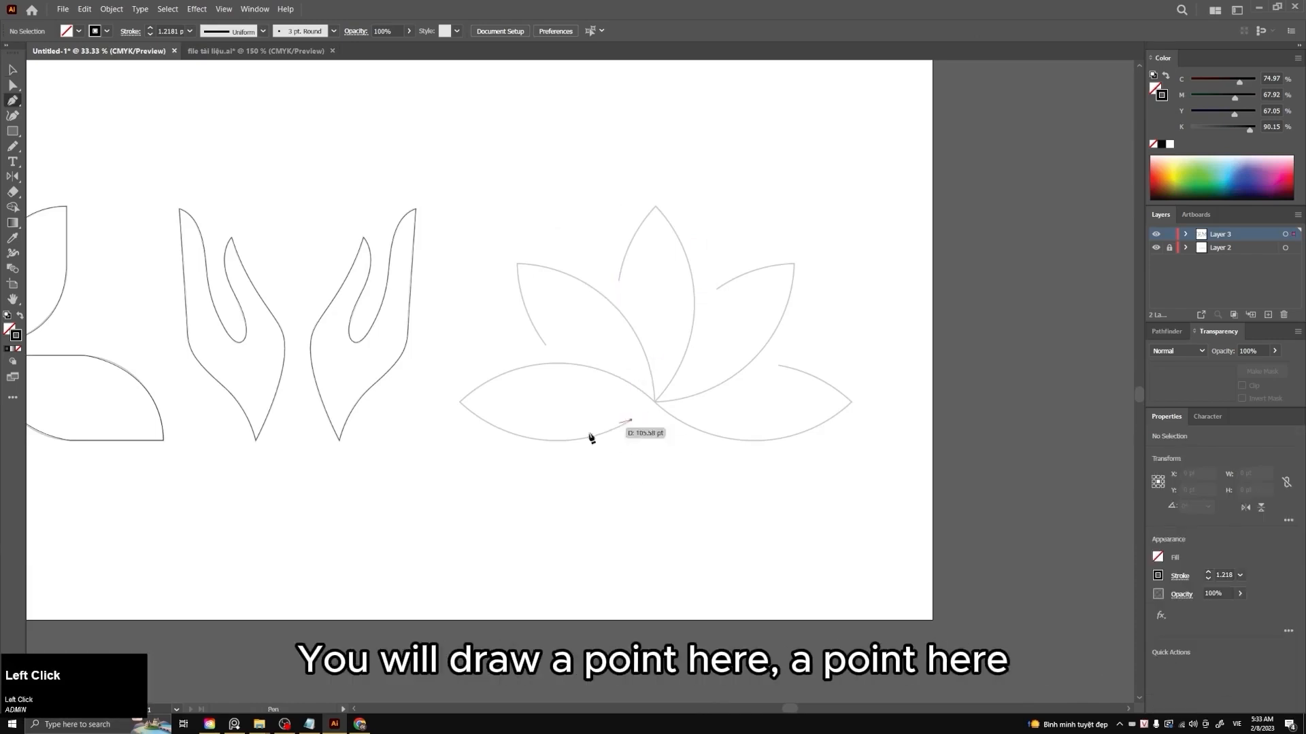
pyautogui.moveTo(461, 402); pyautogui.dragTo(372, 326)
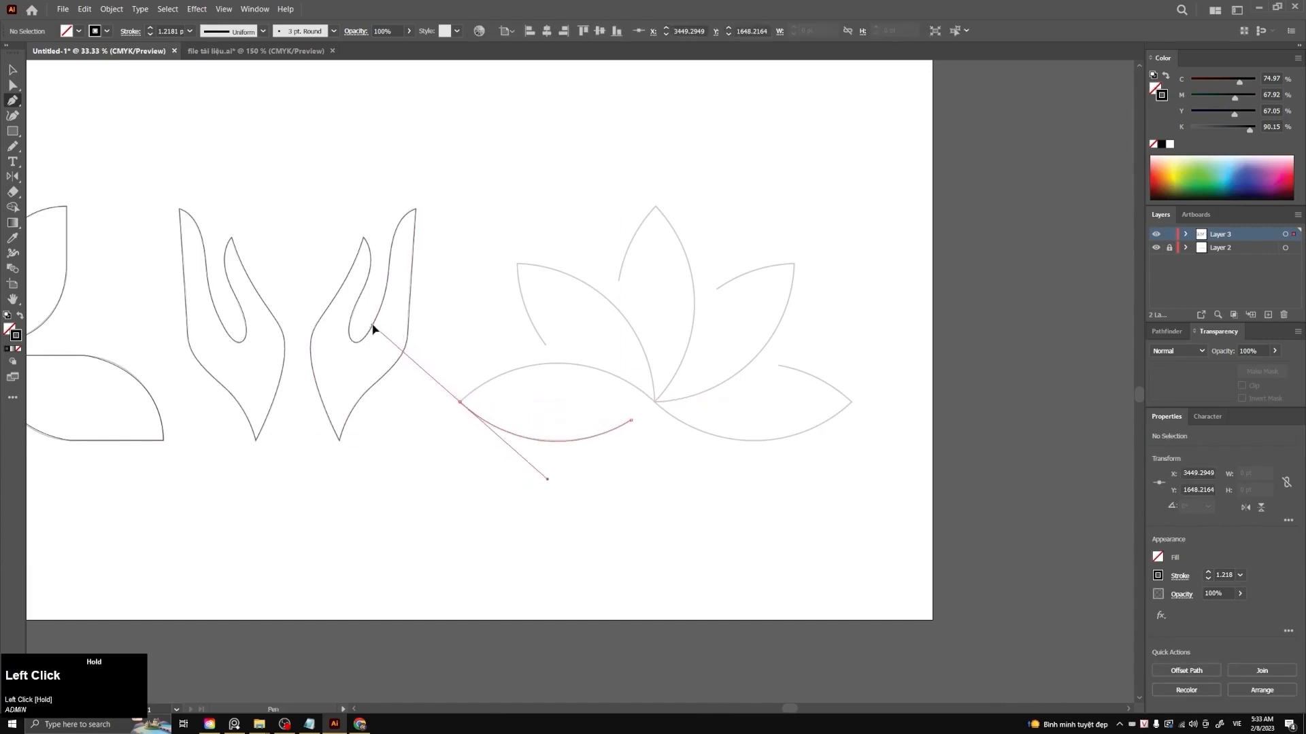
pyautogui.keyDown('alt'); pyautogui.click(459, 402); pyautogui.keyUp('alt')
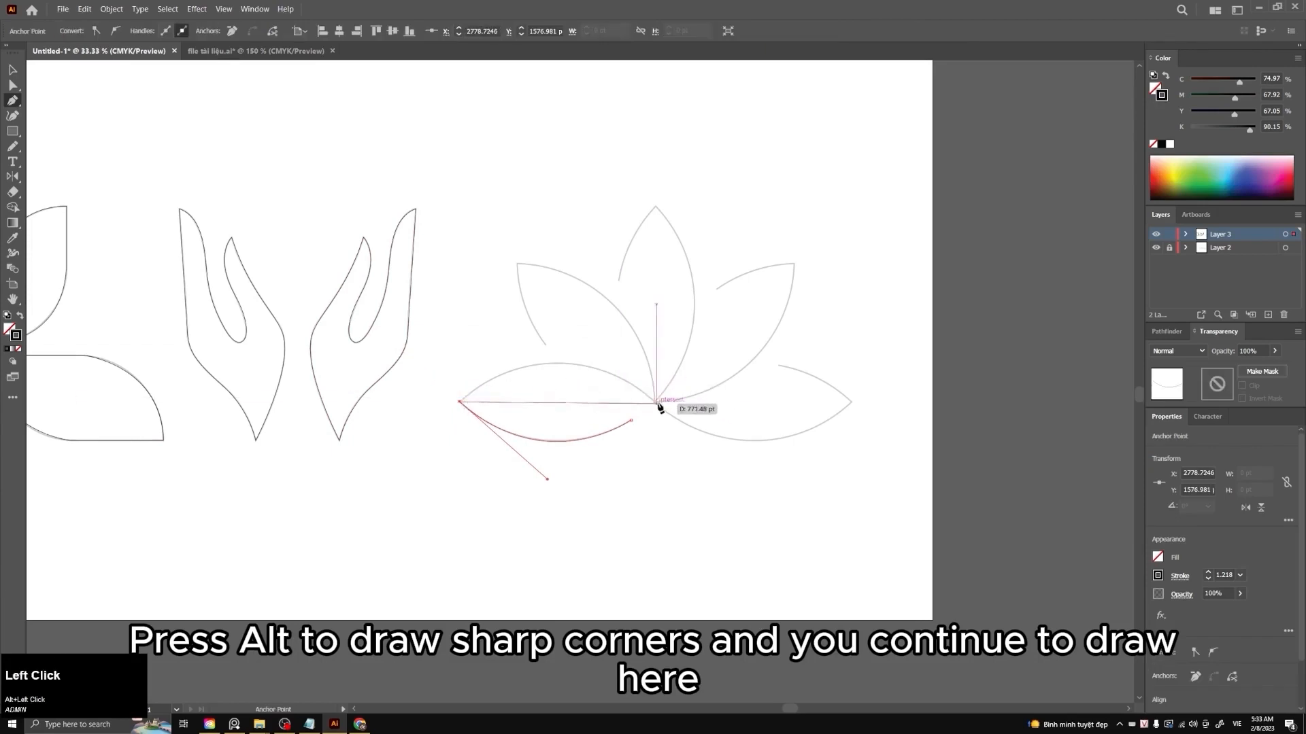
# Continue the path over the bottom-left petal, through the lotus centre and around the bottom-right petal to its open end, and end the path
pyautogui.moveTo(655, 402); pyautogui.dragTo(758, 489)
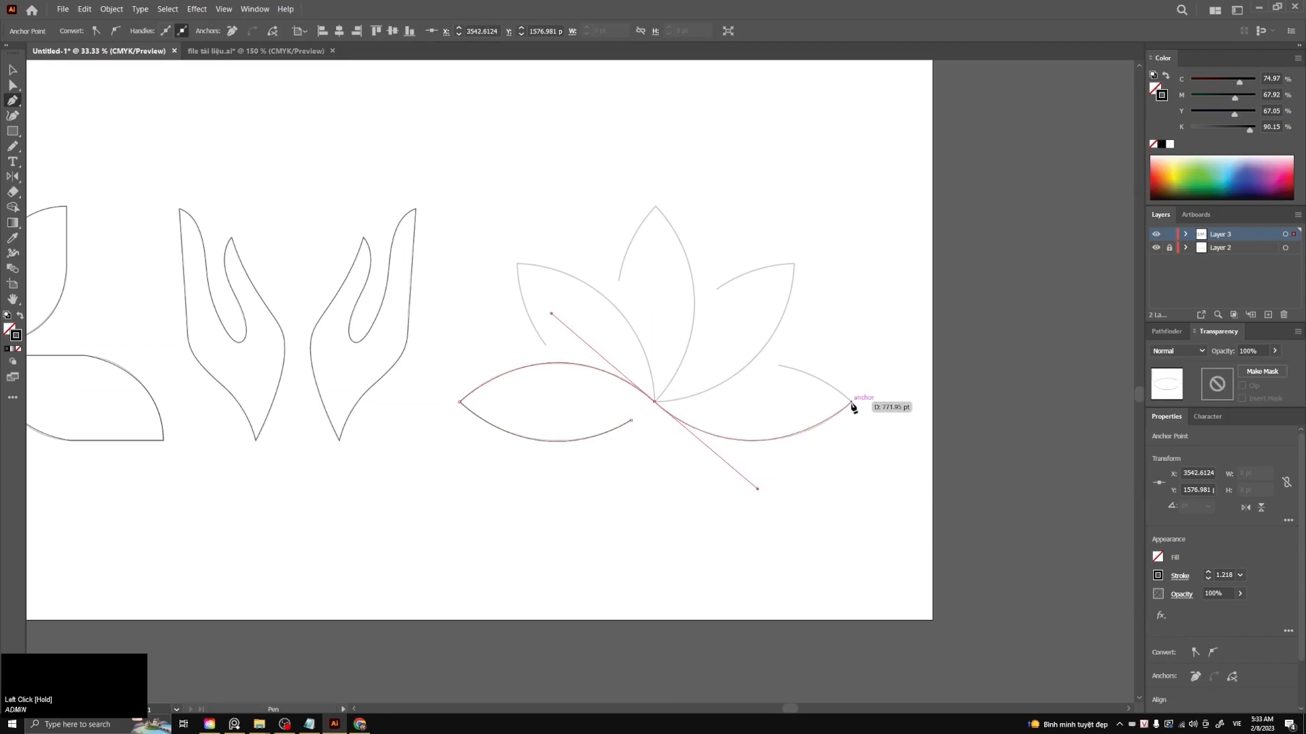
pyautogui.moveTo(851, 403); pyautogui.dragTo(856, 397)
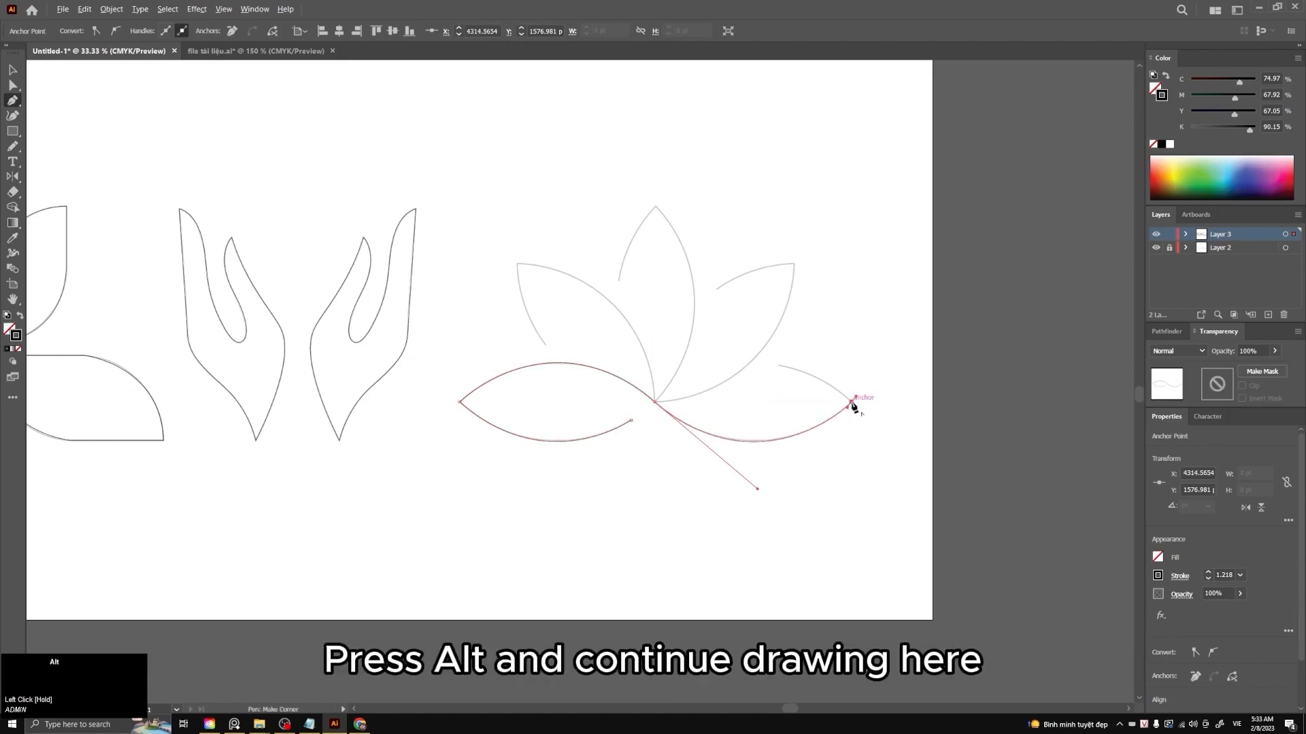
pyautogui.keyDown('alt'); pyautogui.click(851, 401); pyautogui.keyUp('alt')
pyautogui.moveTo(779, 366); pyautogui.dragTo(743, 364)
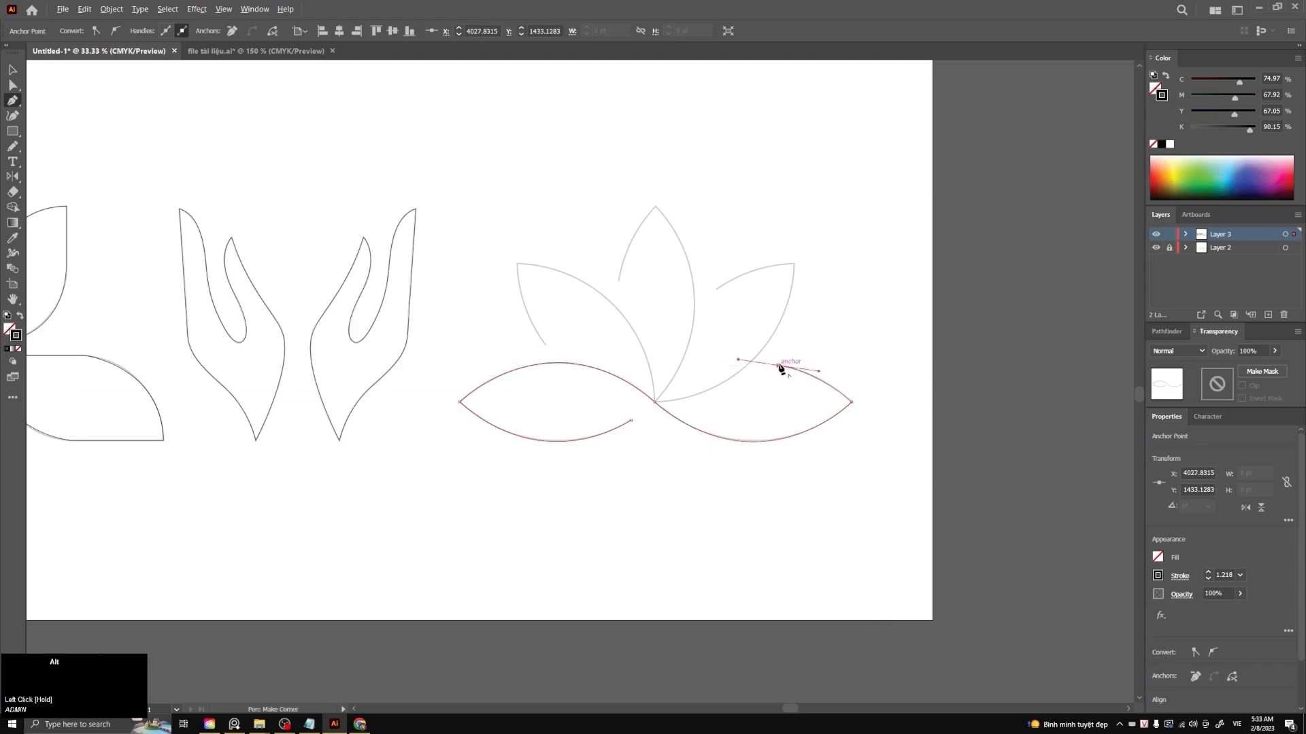
pyautogui.keyDown('alt'); pyautogui.click(778, 366); pyautogui.keyUp('alt')
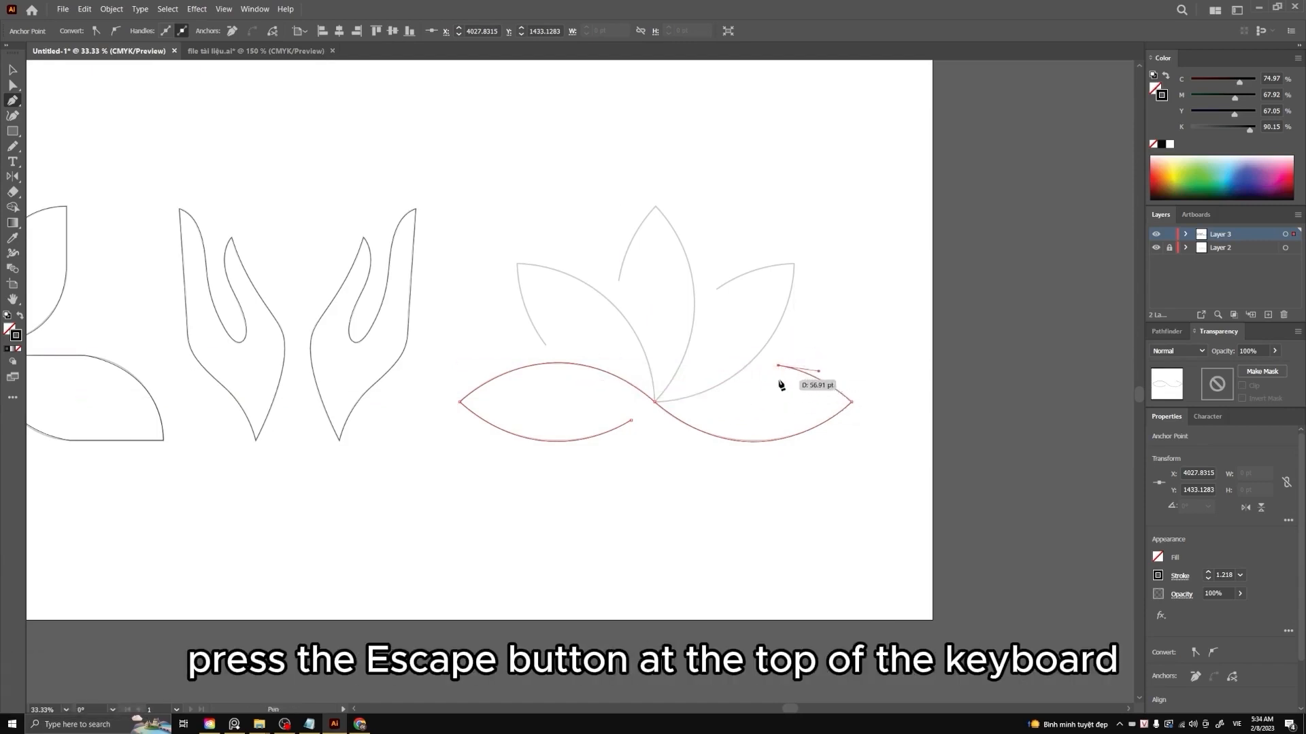
pyautogui.press('Escape')
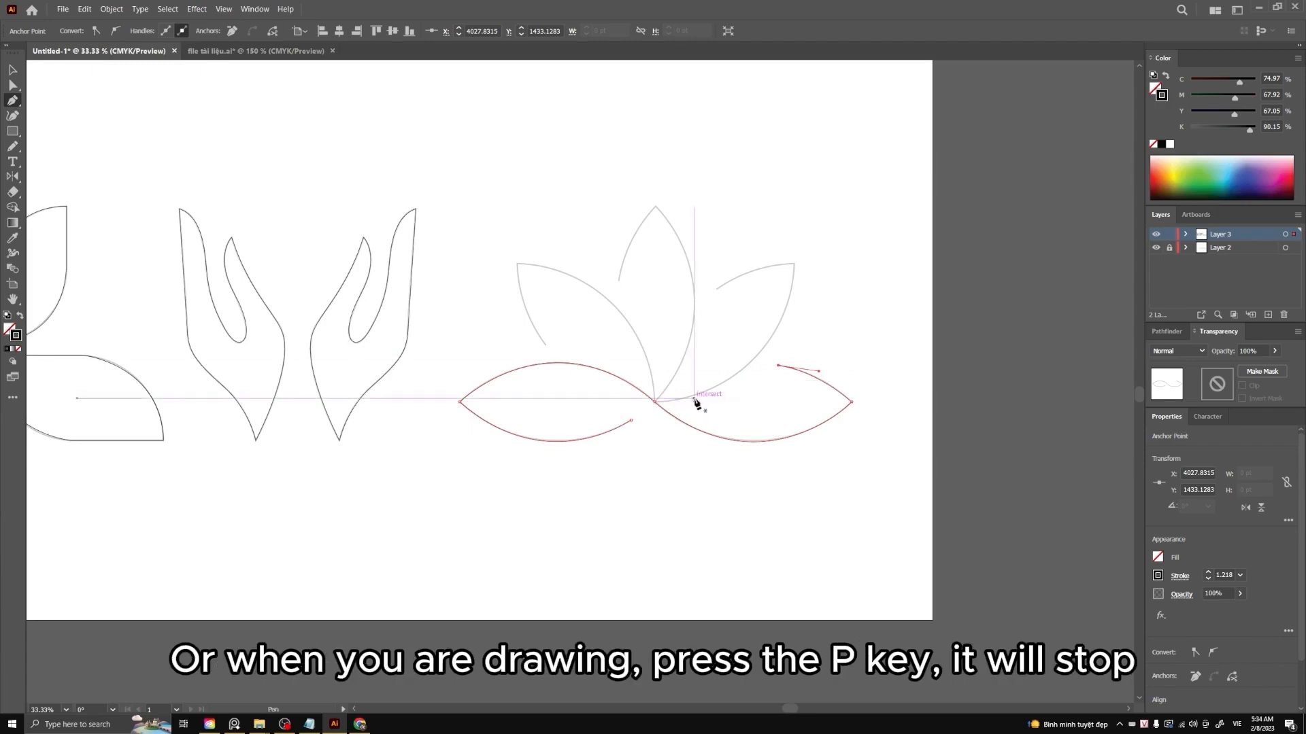
pyautogui.click(779, 368)
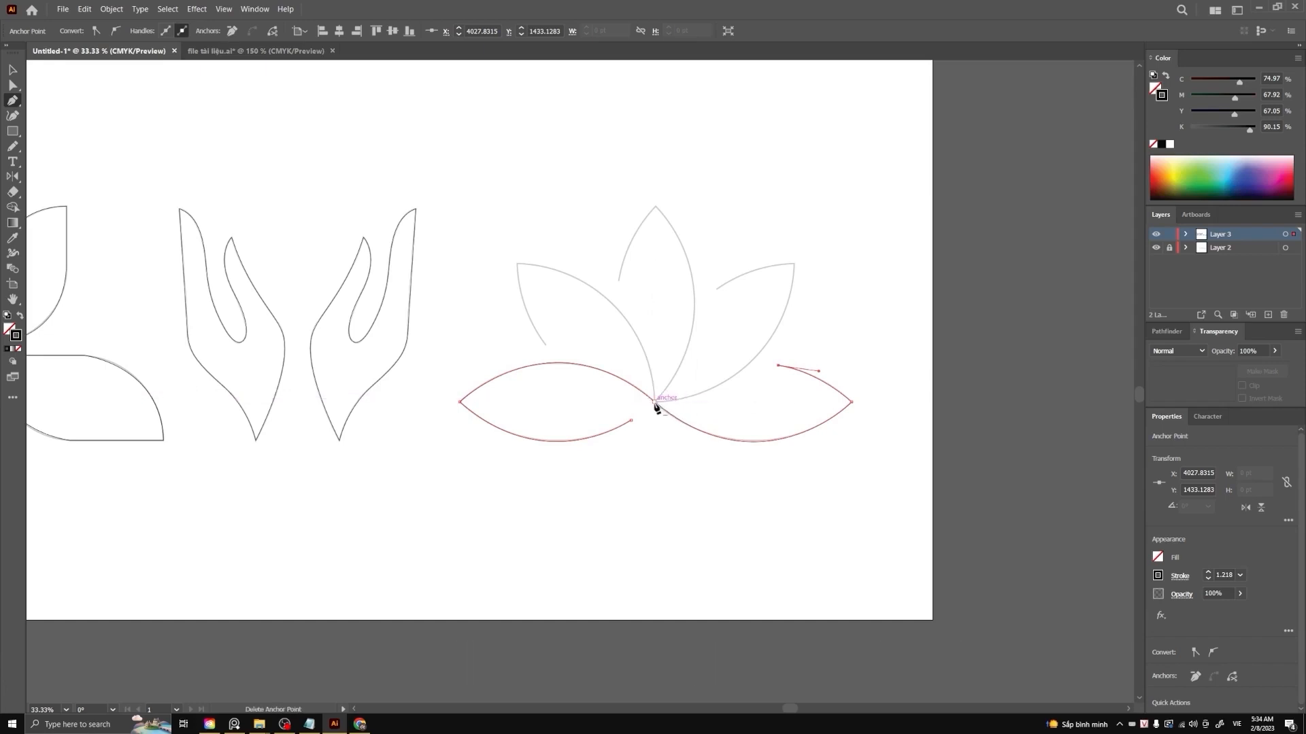
# Trace the lotus's upper-right petal with the Pen tool from the lotus centre around its tip corner to the open end, and end the path
pyautogui.click(655, 402)
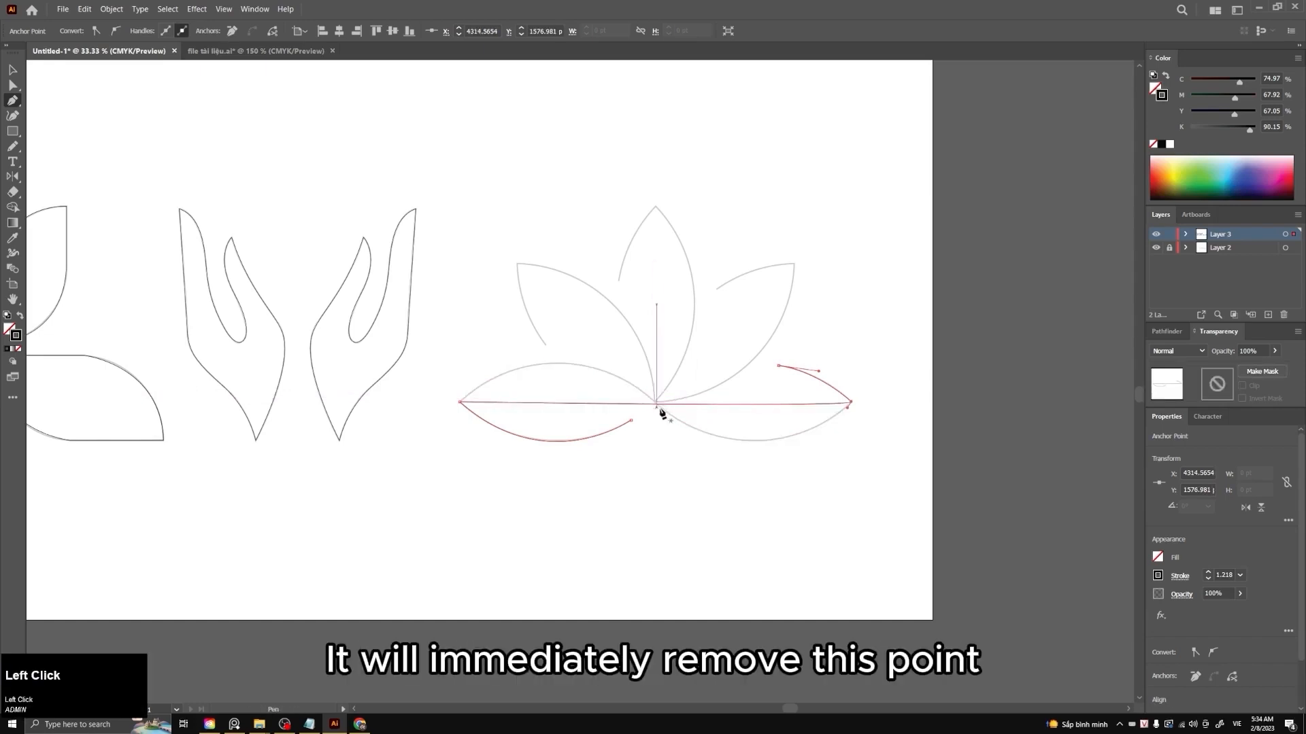
pyautogui.hotkey('ctrl', 'z')
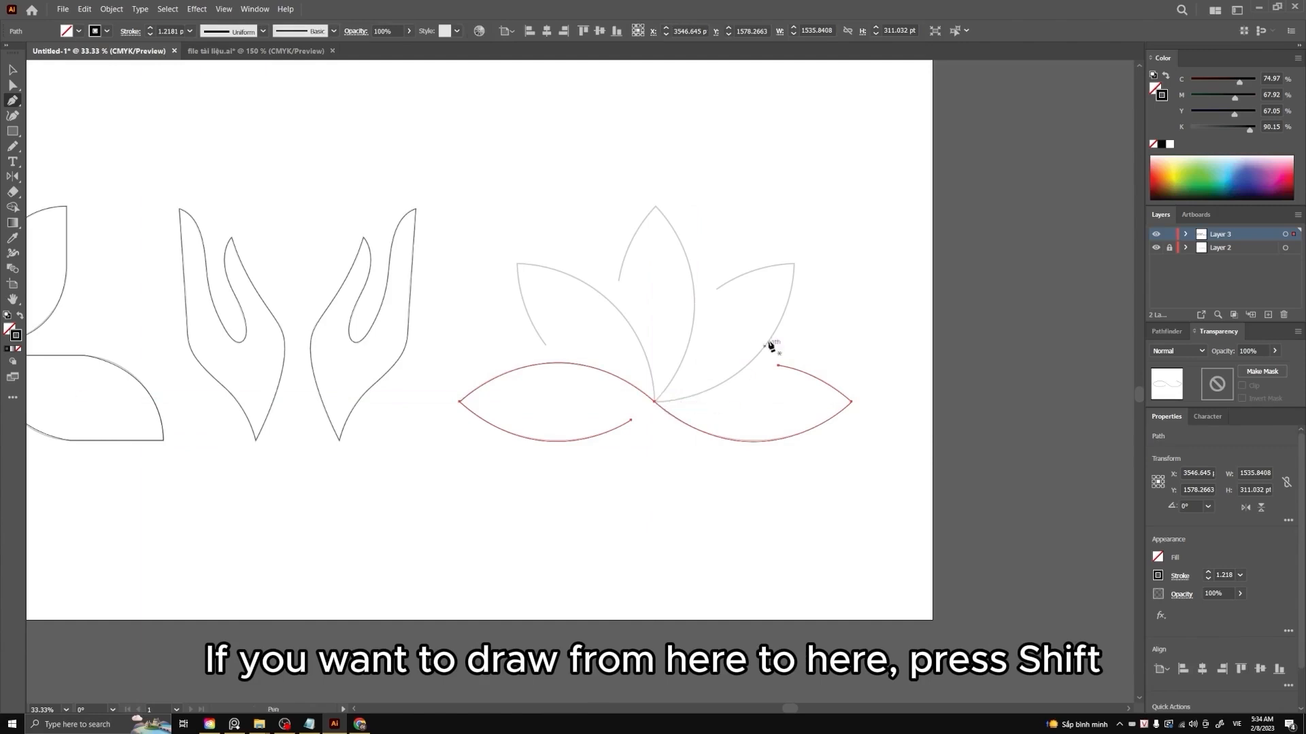
pyautogui.press('shift')
pyautogui.click(654, 402)
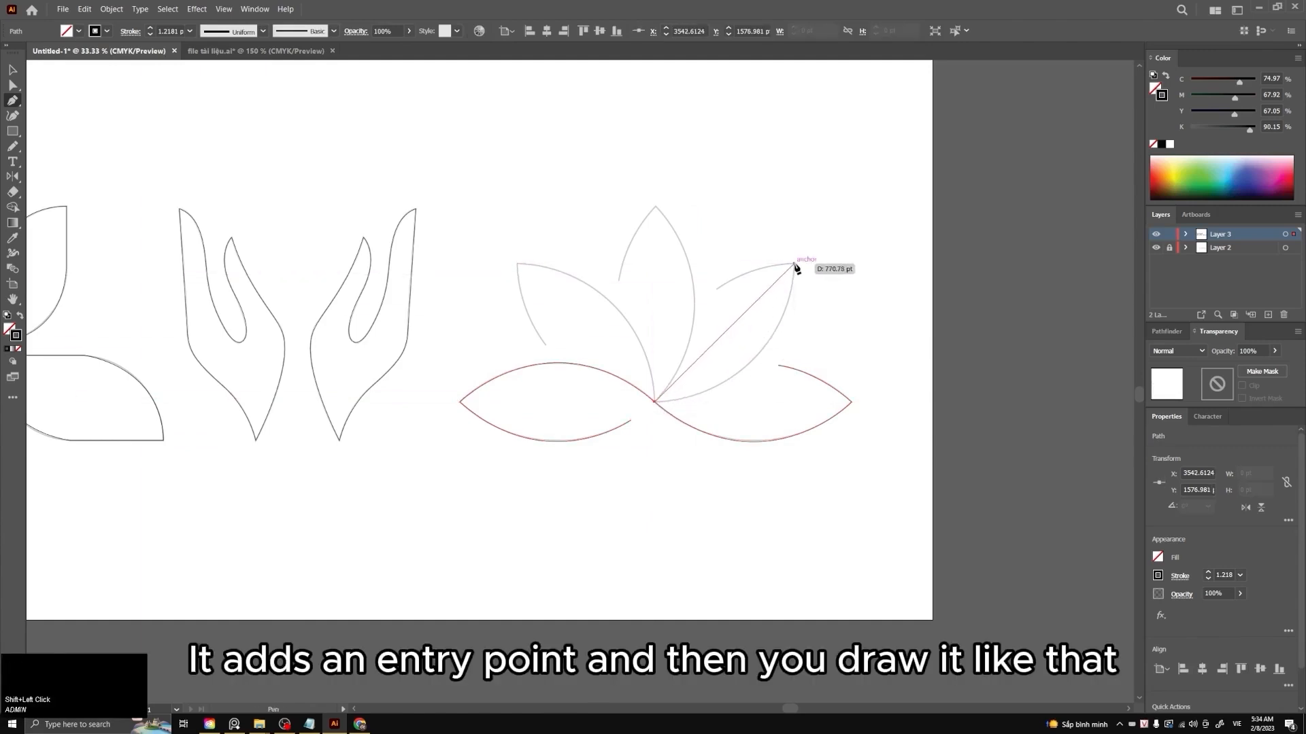
pyautogui.moveTo(794, 265); pyautogui.dragTo(806, 130)
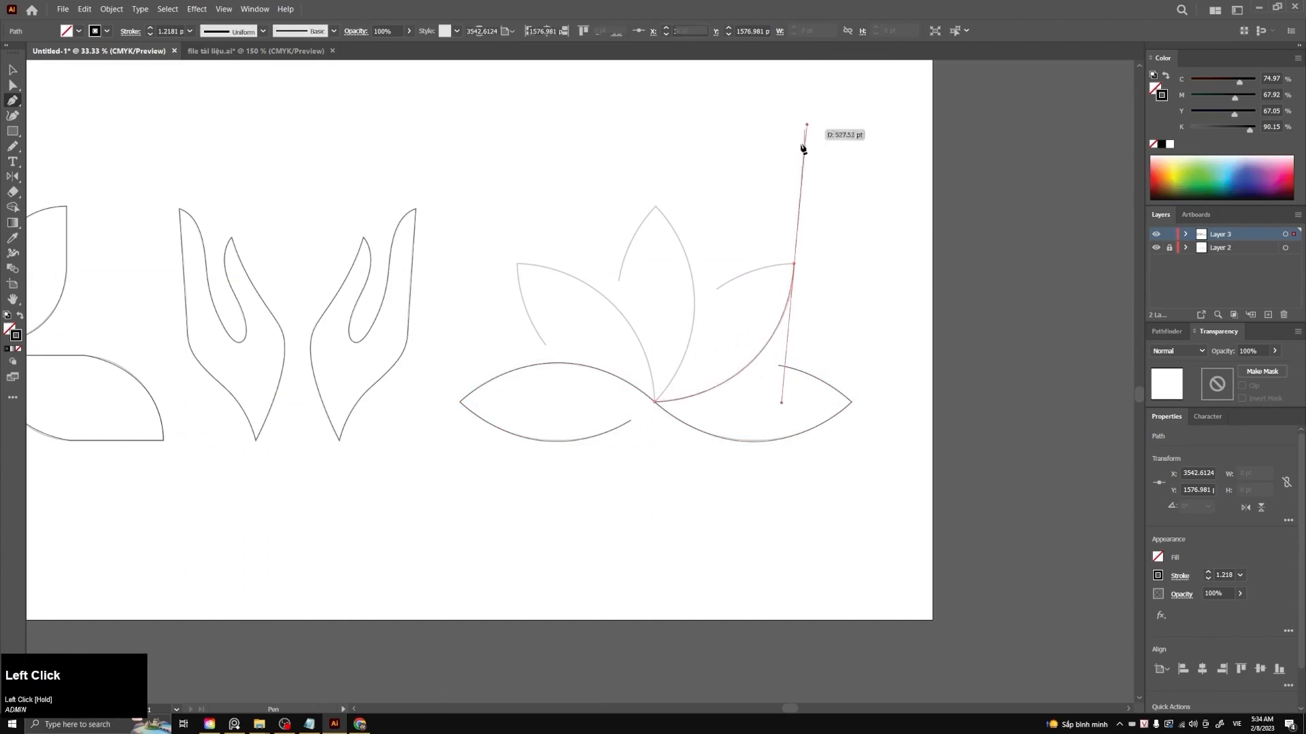
pyautogui.keyDown('alt'); pyautogui.click(795, 266); pyautogui.keyUp('alt')
pyautogui.moveTo(716, 289); pyautogui.dragTo(677, 326)
pyautogui.press('p')
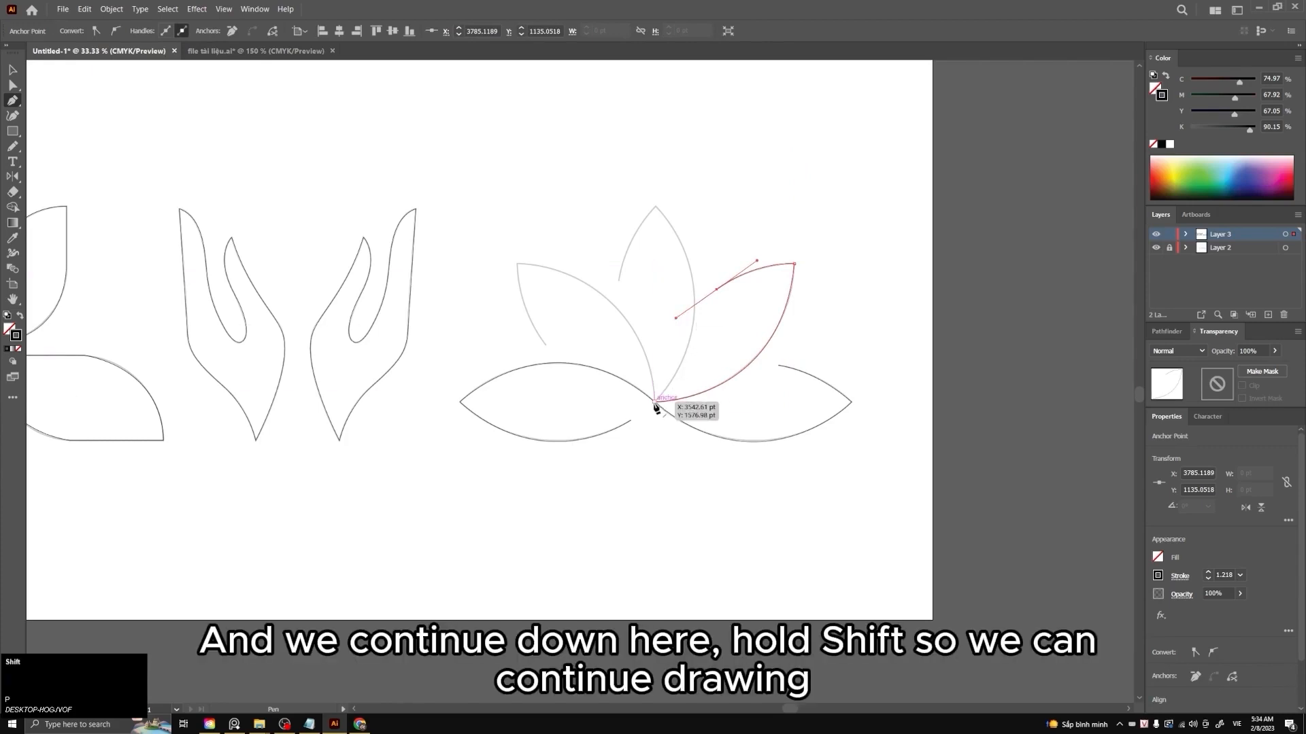
# Trace the lotus's central petal from the lotus centre over its corner tip to the open end, and end the path
pyautogui.moveTo(655, 403); pyautogui.dragTo(567, 102)
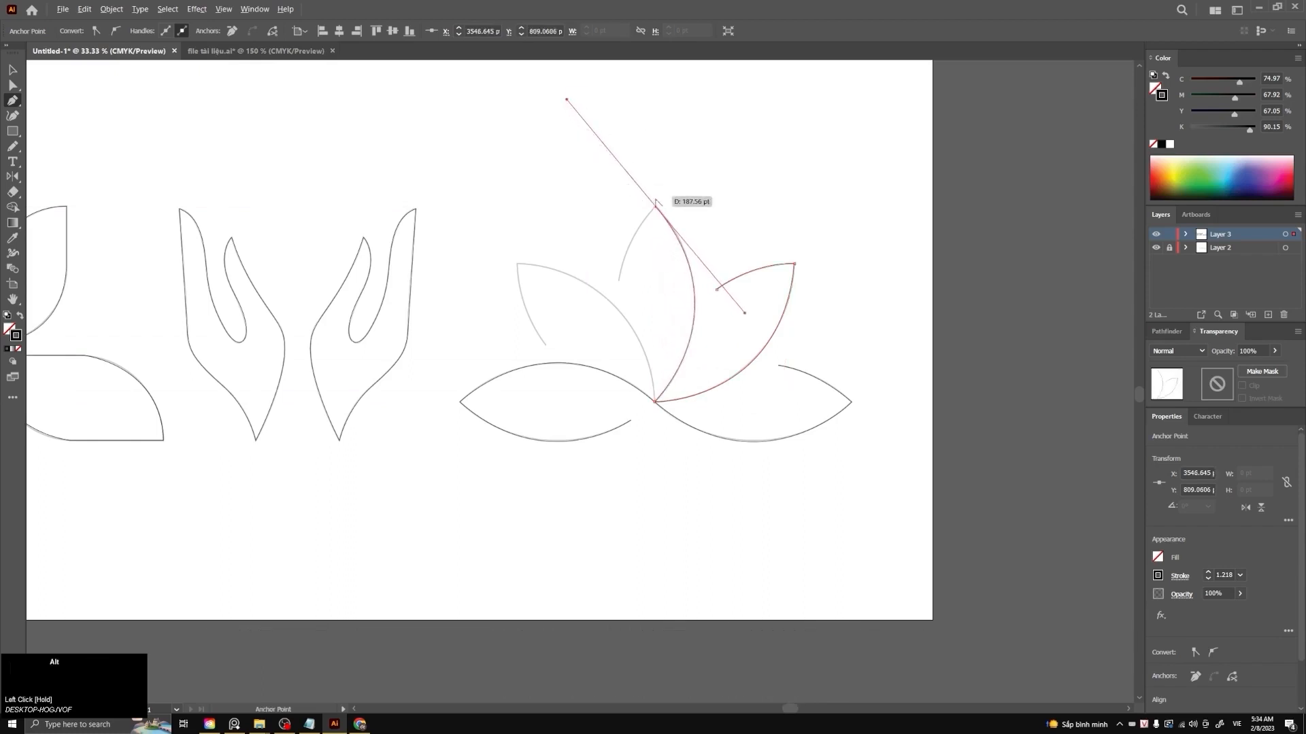
pyautogui.keyDown('alt'); pyautogui.click(654, 207); pyautogui.keyUp('alt')
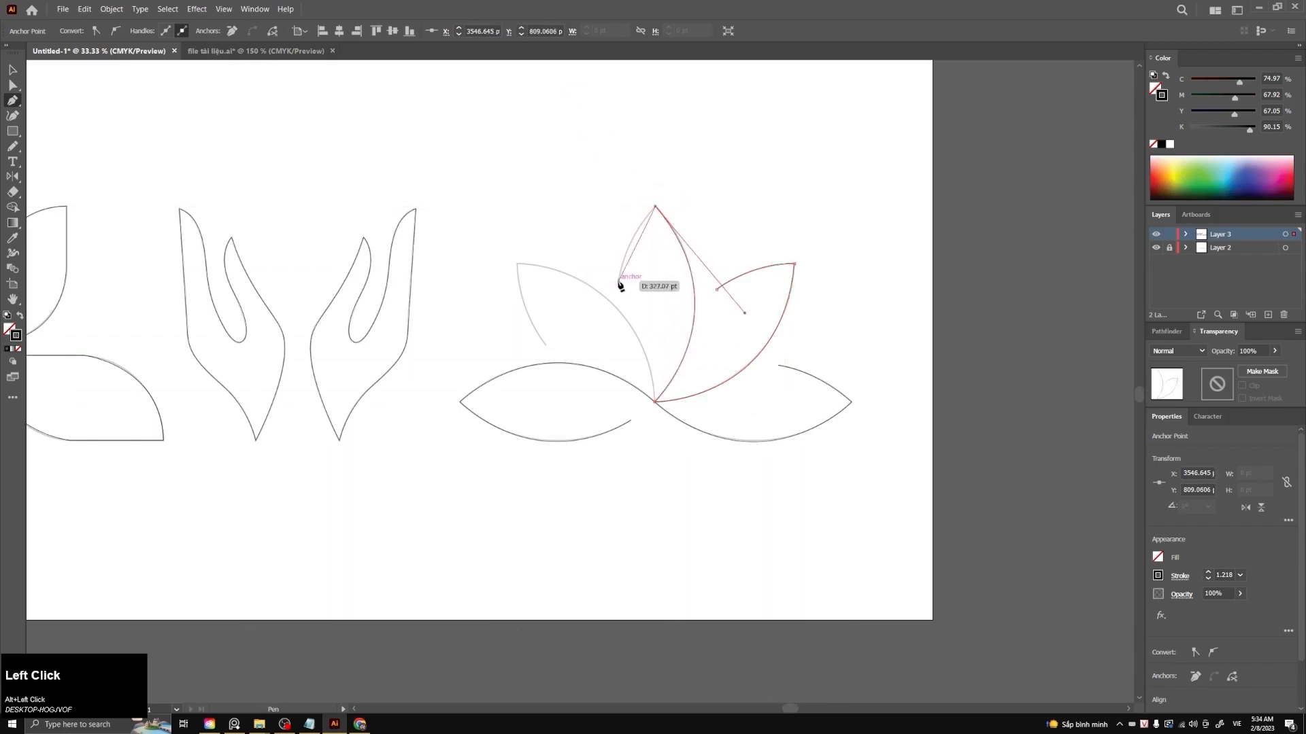
pyautogui.moveTo(618, 280); pyautogui.dragTo(614, 327)
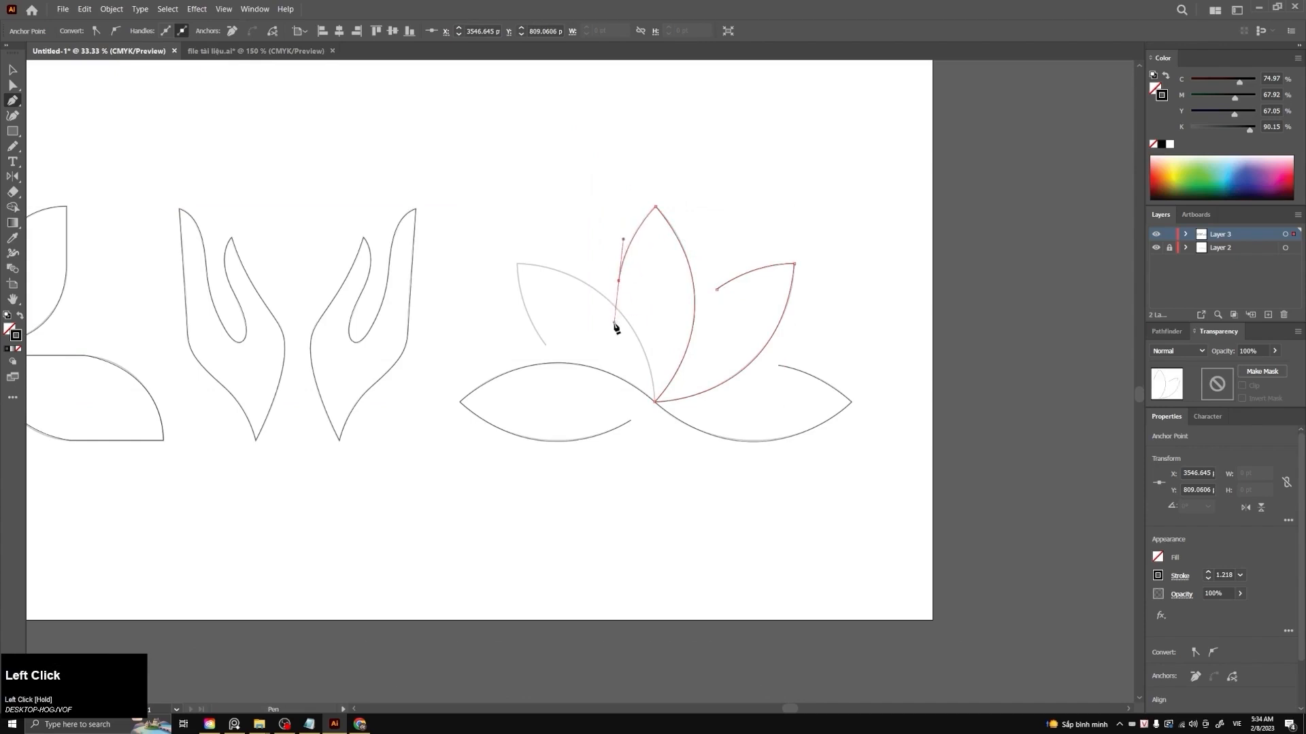
pyautogui.press('p')
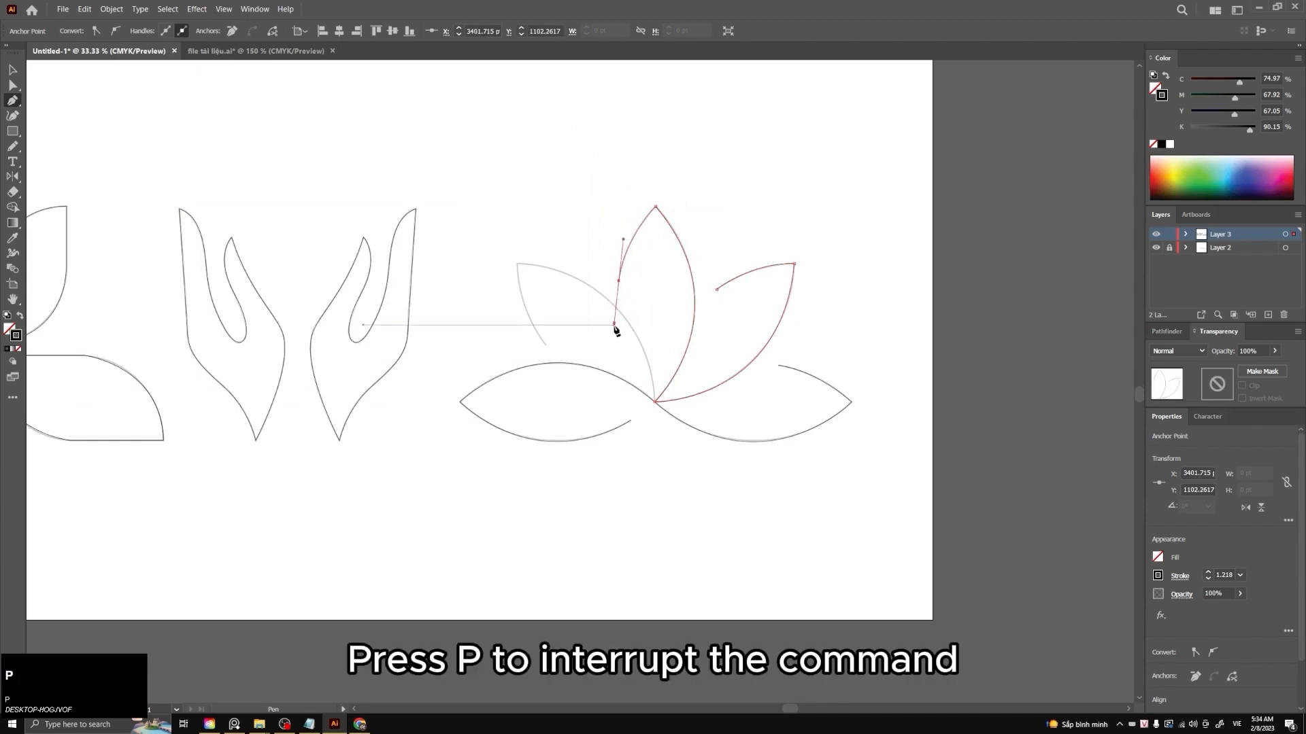
# Trace the lotus's upper-left petal from the lotus centre around its corner tip to the open end, end the path and deselect it
pyautogui.click(655, 403)
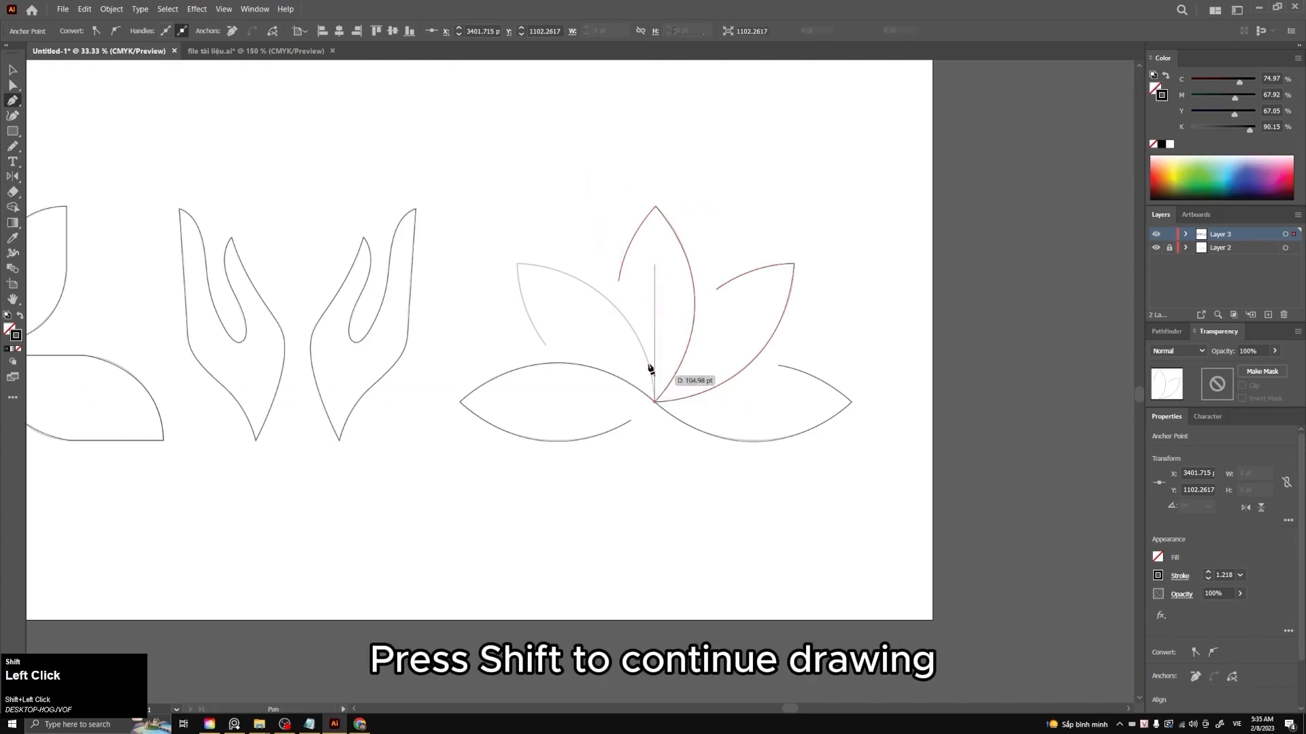
pyautogui.moveTo(517, 264); pyautogui.dragTo(396, 256)
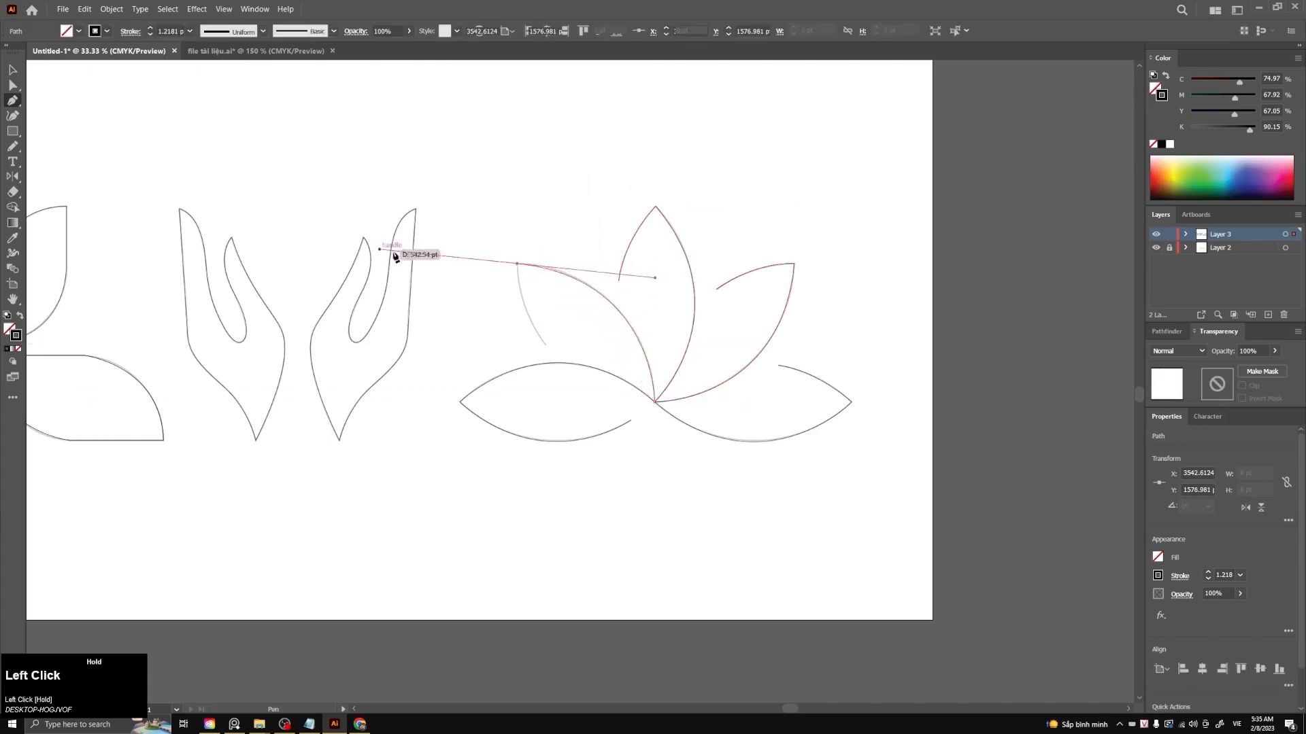
pyautogui.keyDown('alt'); pyautogui.click(517, 263); pyautogui.keyUp('alt')
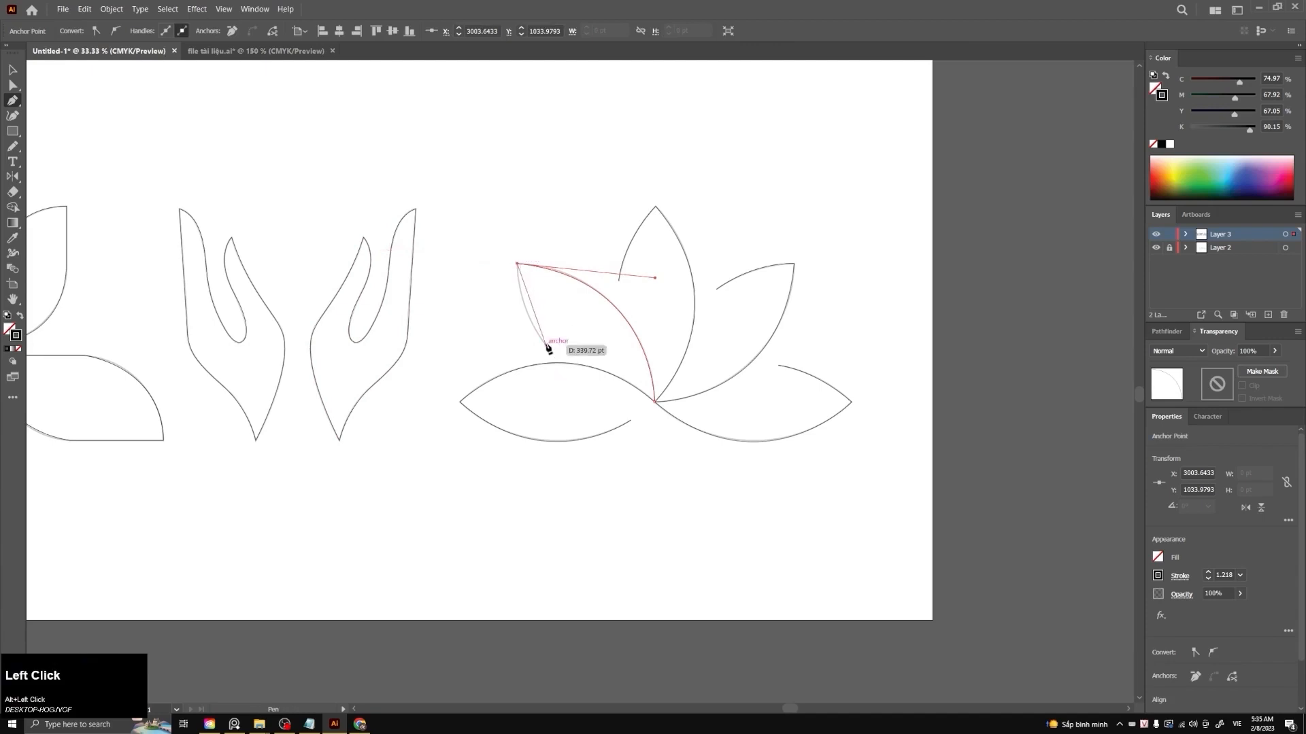
pyautogui.moveTo(545, 346); pyautogui.dragTo(595, 375)
pyautogui.press('p')
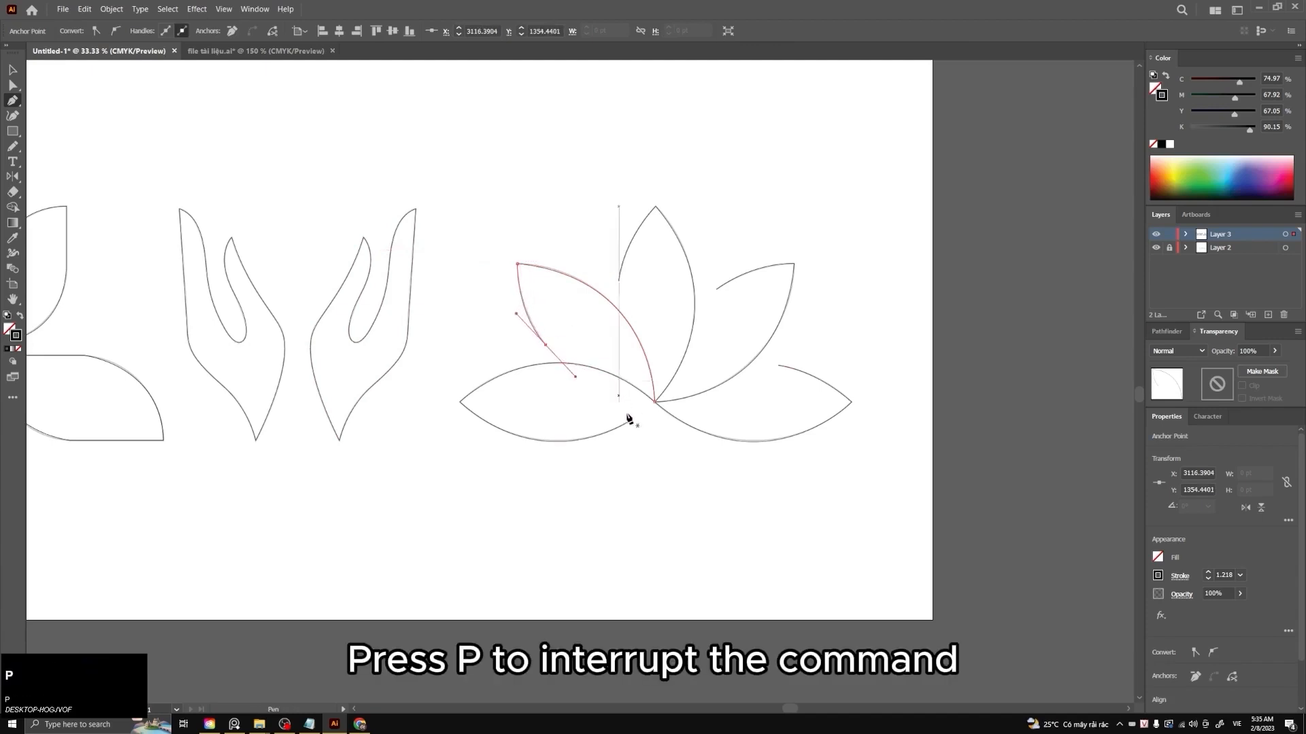
pyautogui.press('v')
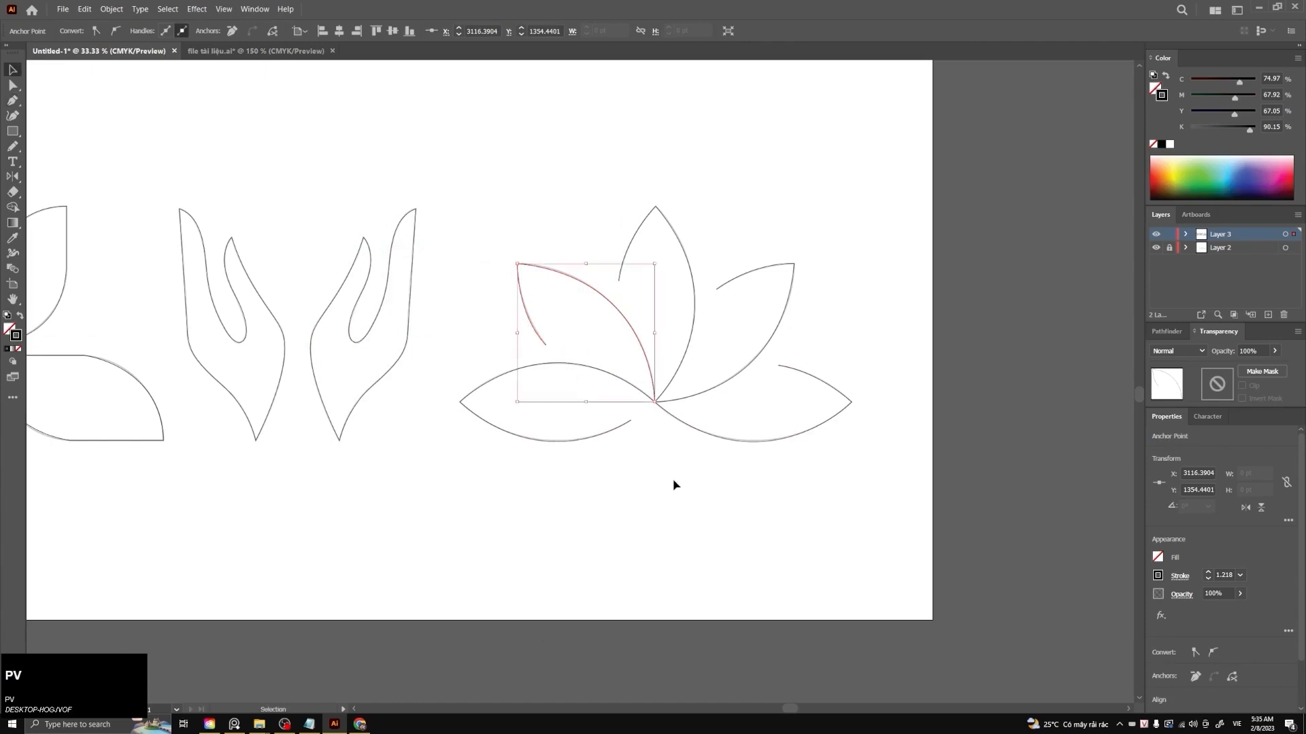
pyautogui.press('v')
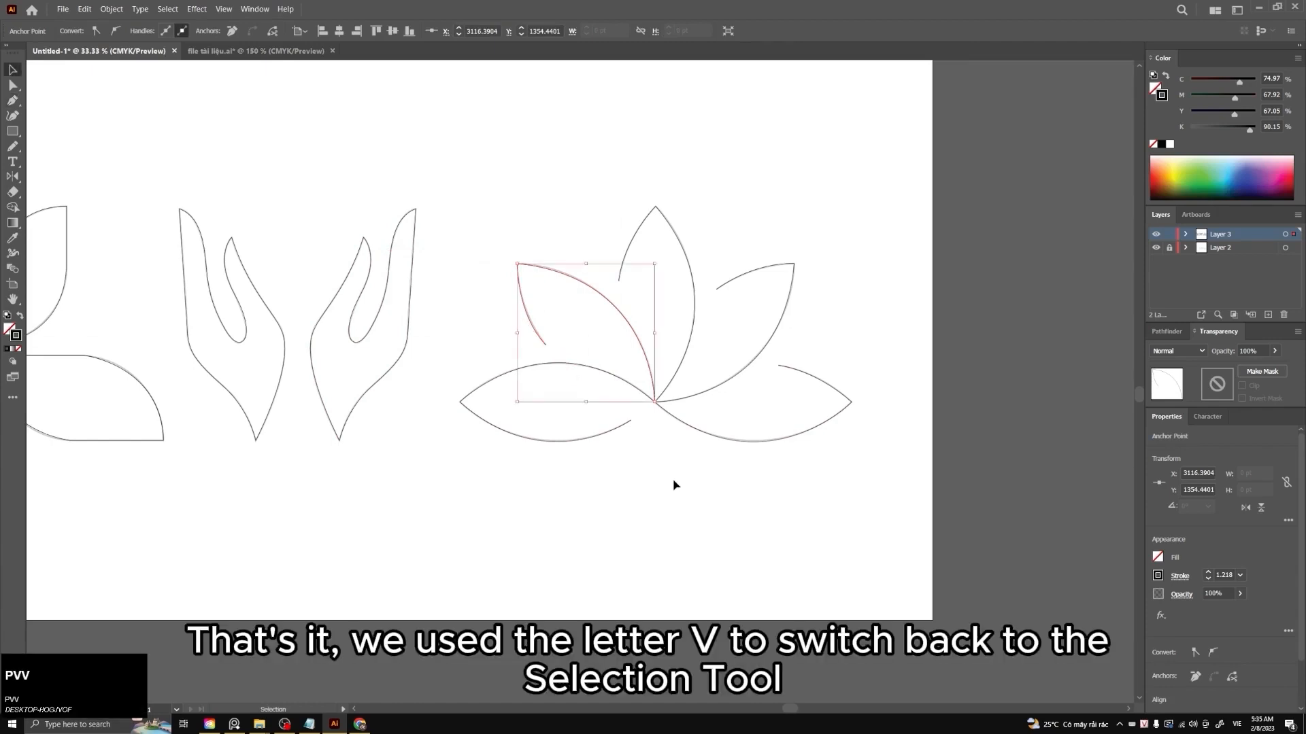
pyautogui.click(673, 484)
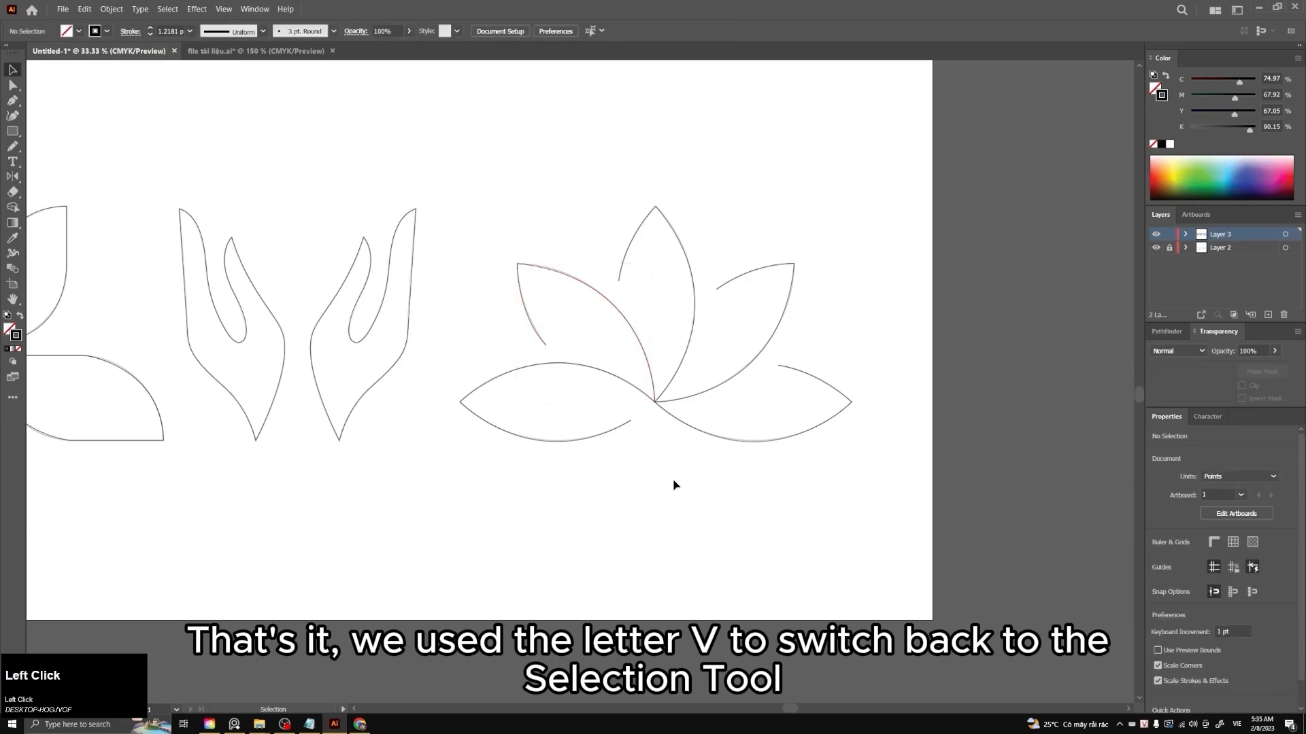
pyautogui.scroll(-1, 673, 485)
pyautogui.click(675, 434)
pyautogui.click(675, 434)
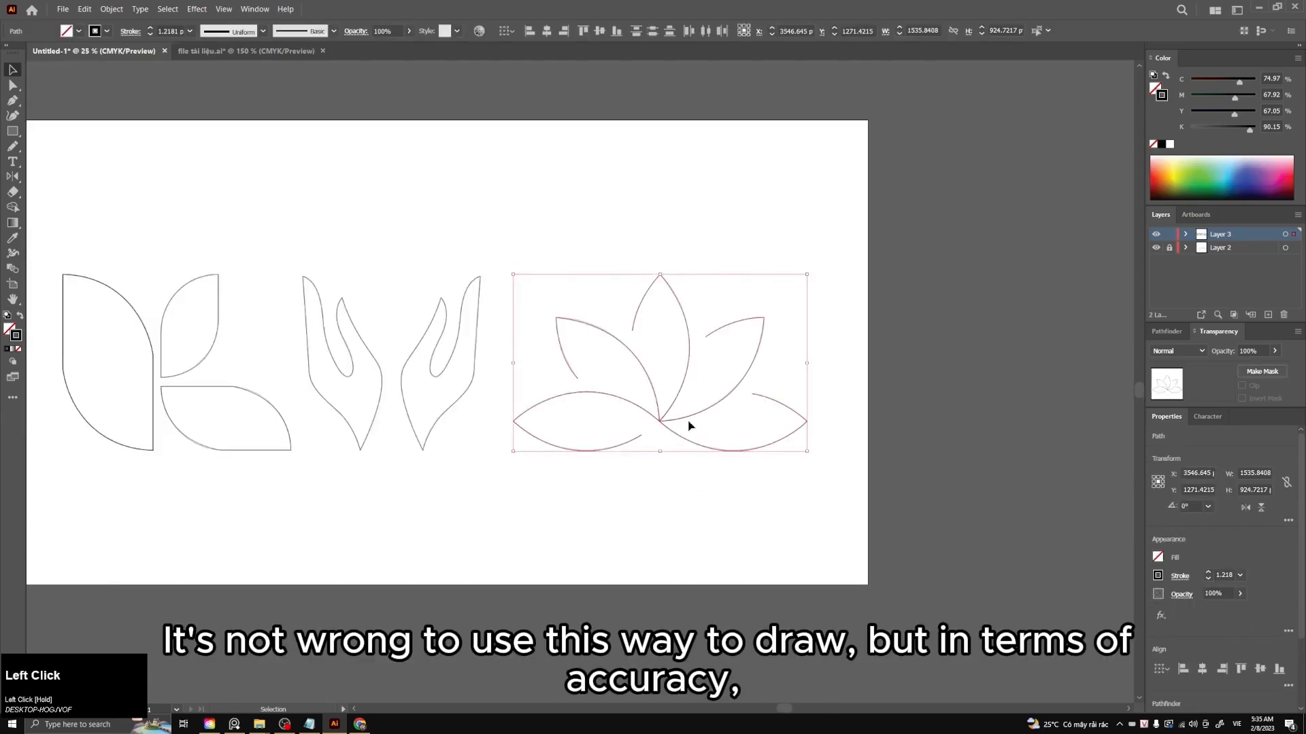
pyautogui.click(708, 513)
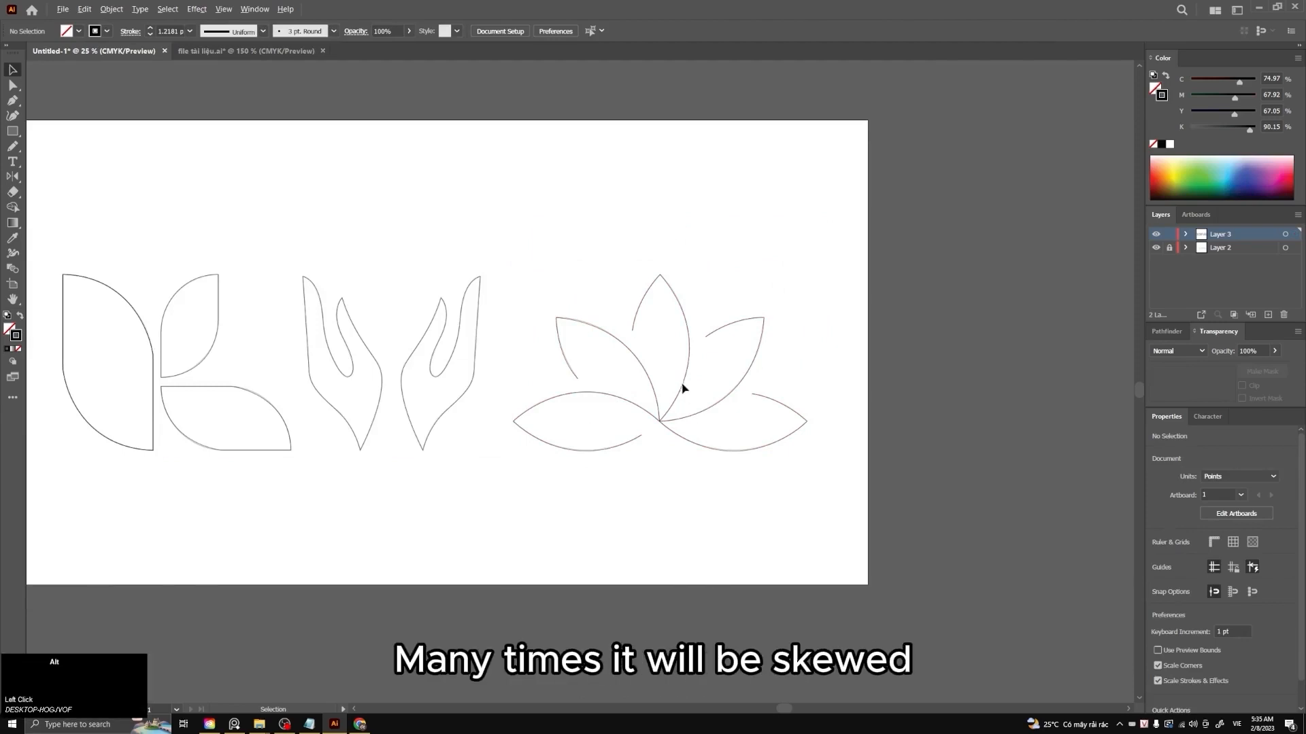
pyautogui.keyDown('alt'); pyautogui.scroll(3, 680, 385); pyautogui.keyUp('alt')
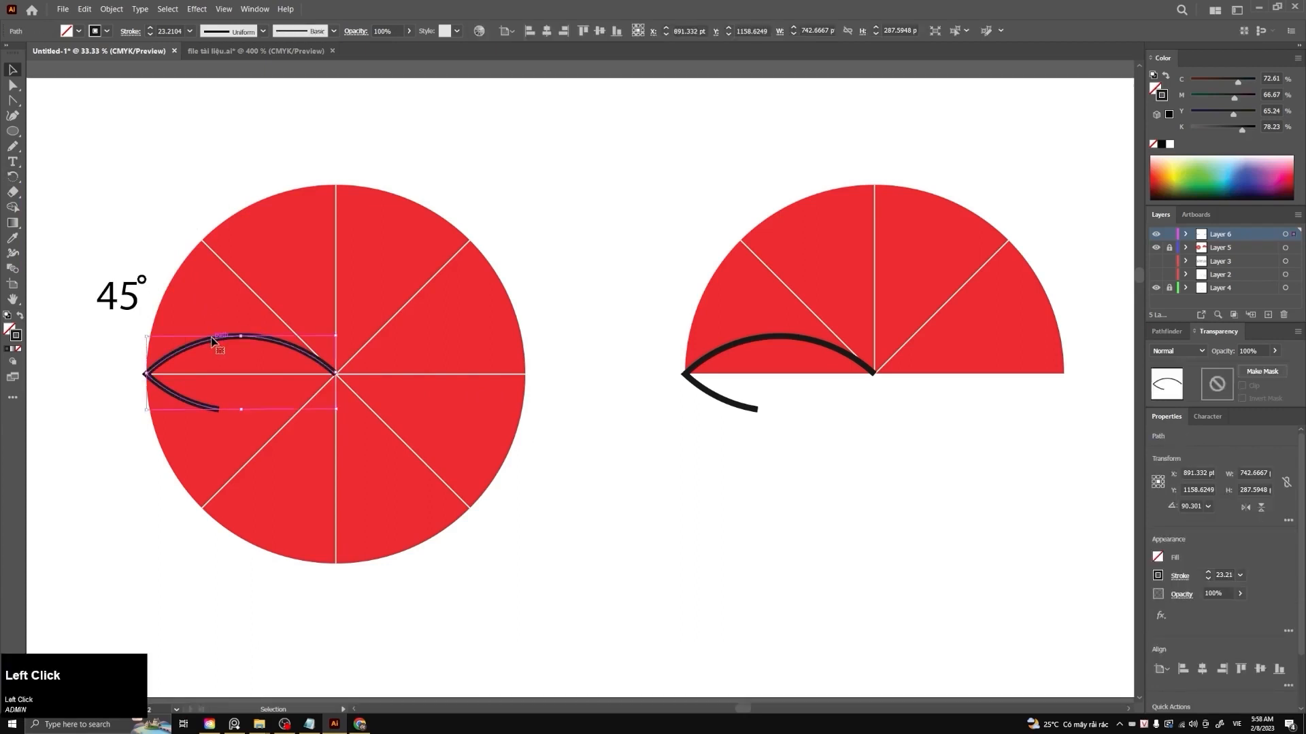
# Try rotating the petal on the full circle by 45° around the circle's centre with the Rotate tool, and deselect it
pyautogui.click(13, 176)
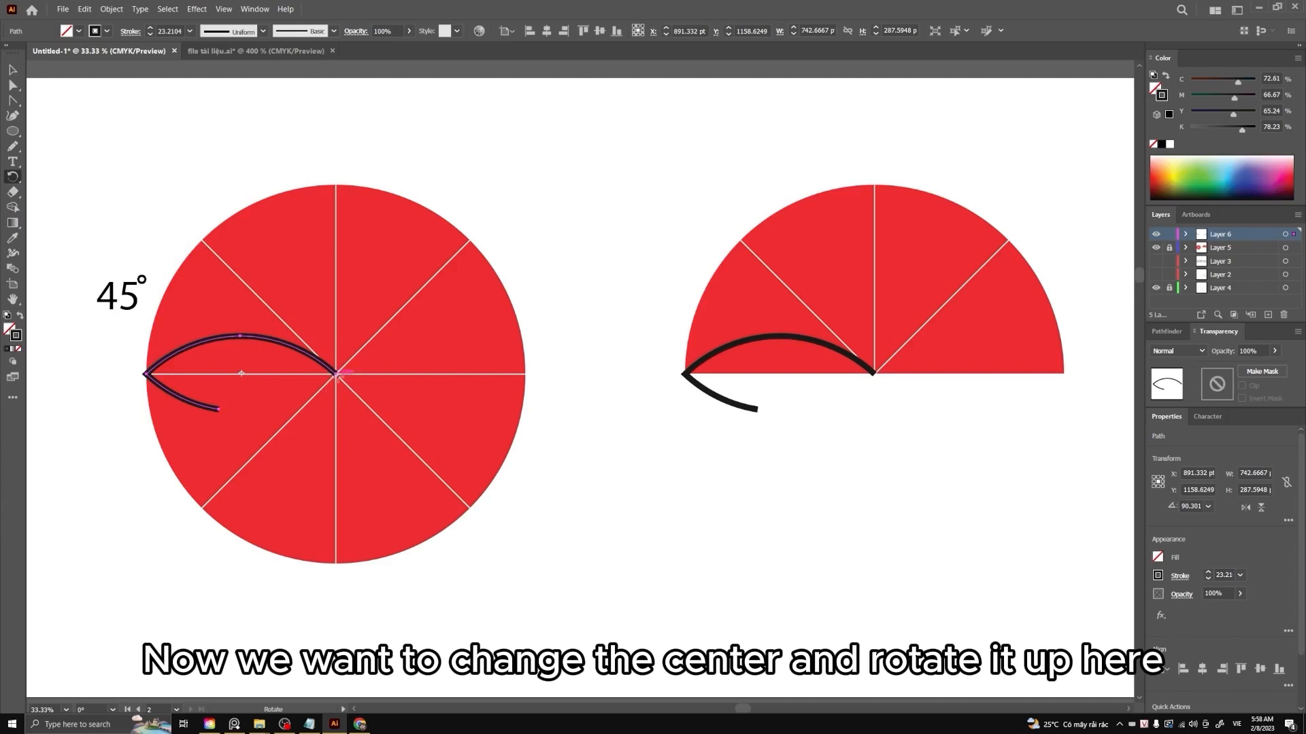
pyautogui.click(336, 372)
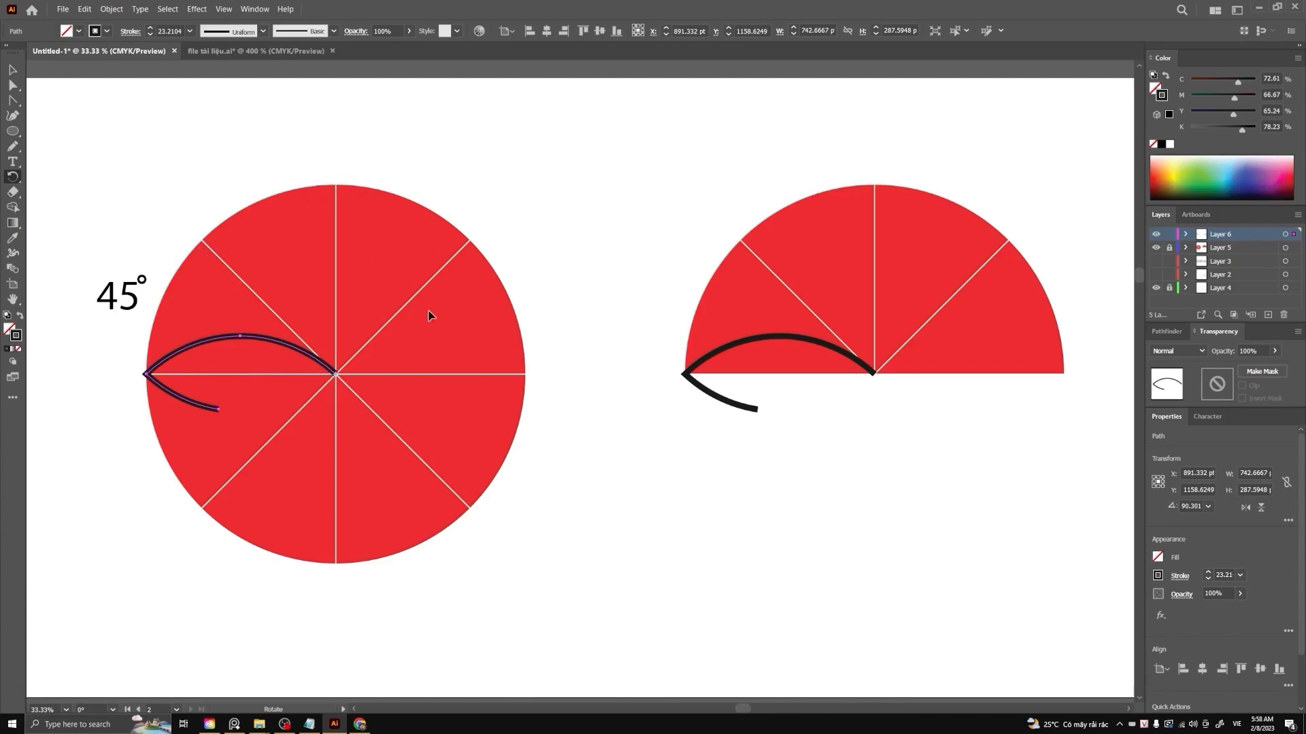
pyautogui.click(148, 375)
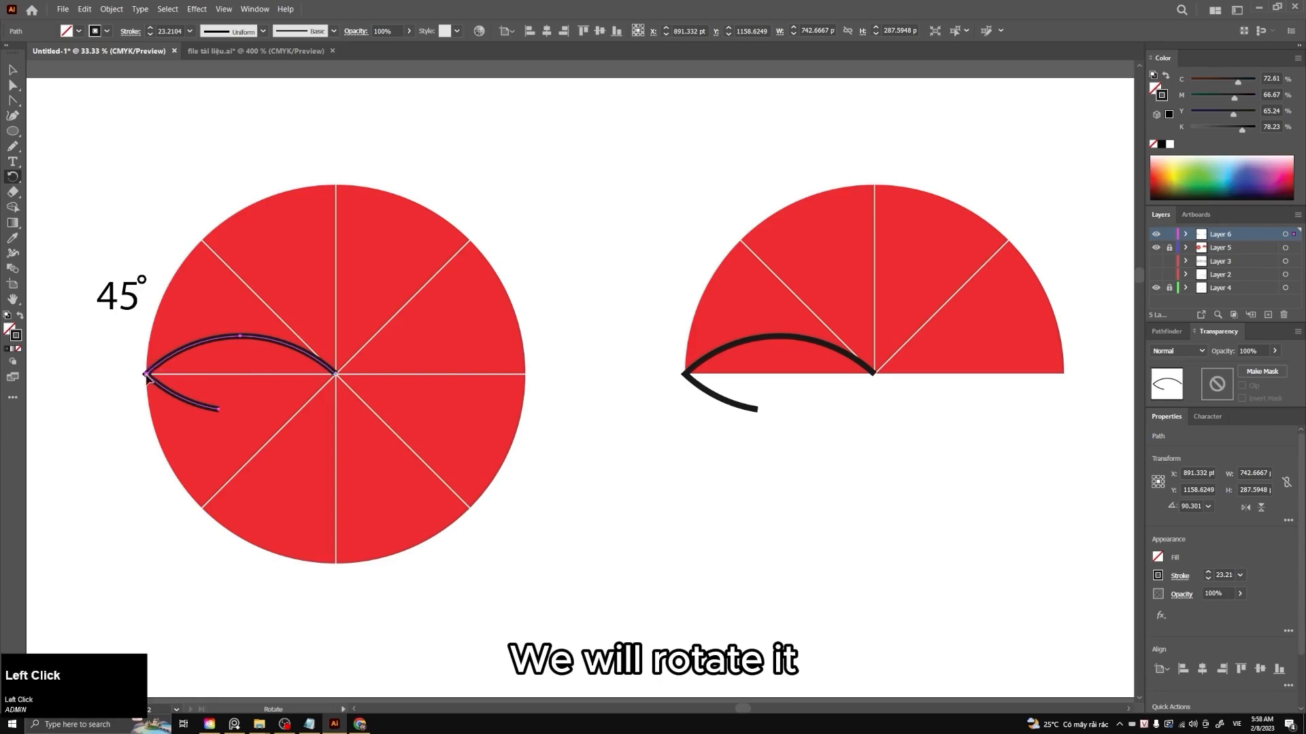
pyautogui.press('r')
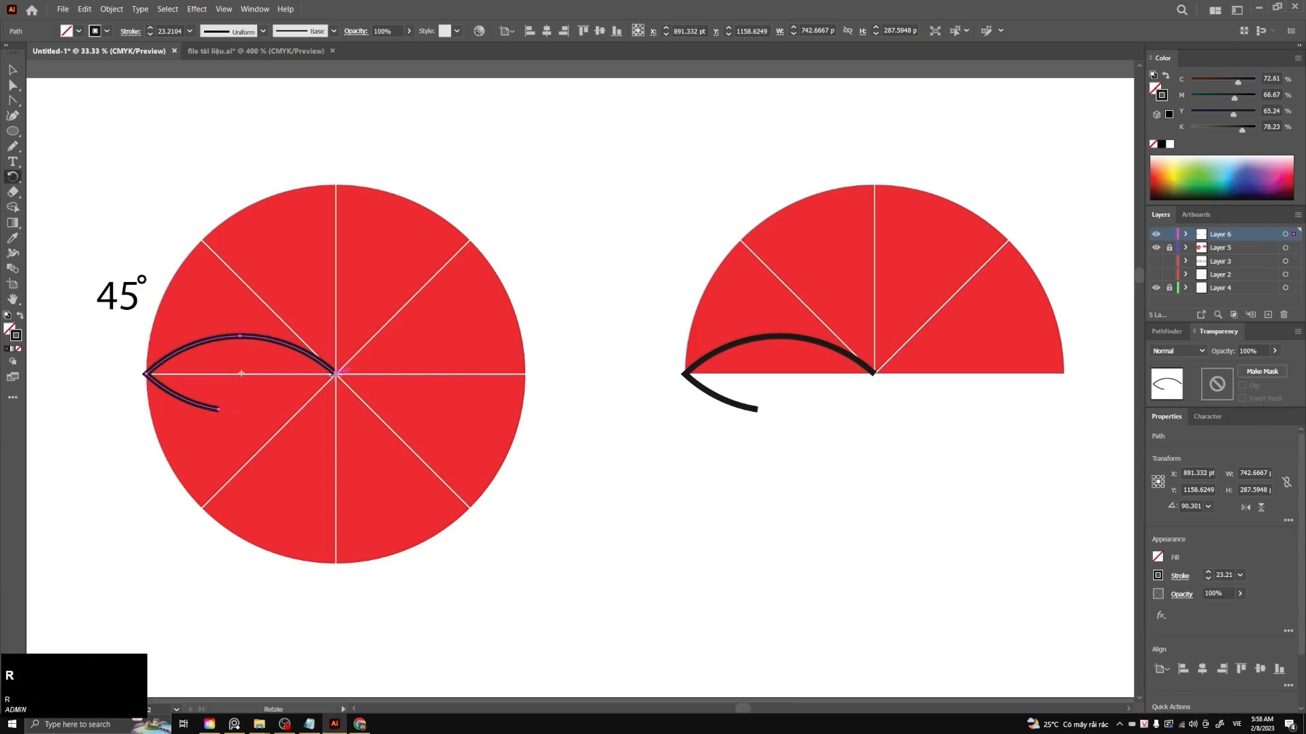
pyautogui.click(336, 374)
pyautogui.moveTo(148, 376)
pyautogui.mouseDown()
pyautogui.moveTo(168, 279)
pyautogui.moveTo(140, 344)
pyautogui.moveTo(195, 270)
pyautogui.moveTo(163, 340)
pyautogui.moveTo(208, 286)
pyautogui.moveTo(165, 348)
pyautogui.moveTo(219, 266)
pyautogui.moveTo(161, 355)
pyautogui.mouseUp()
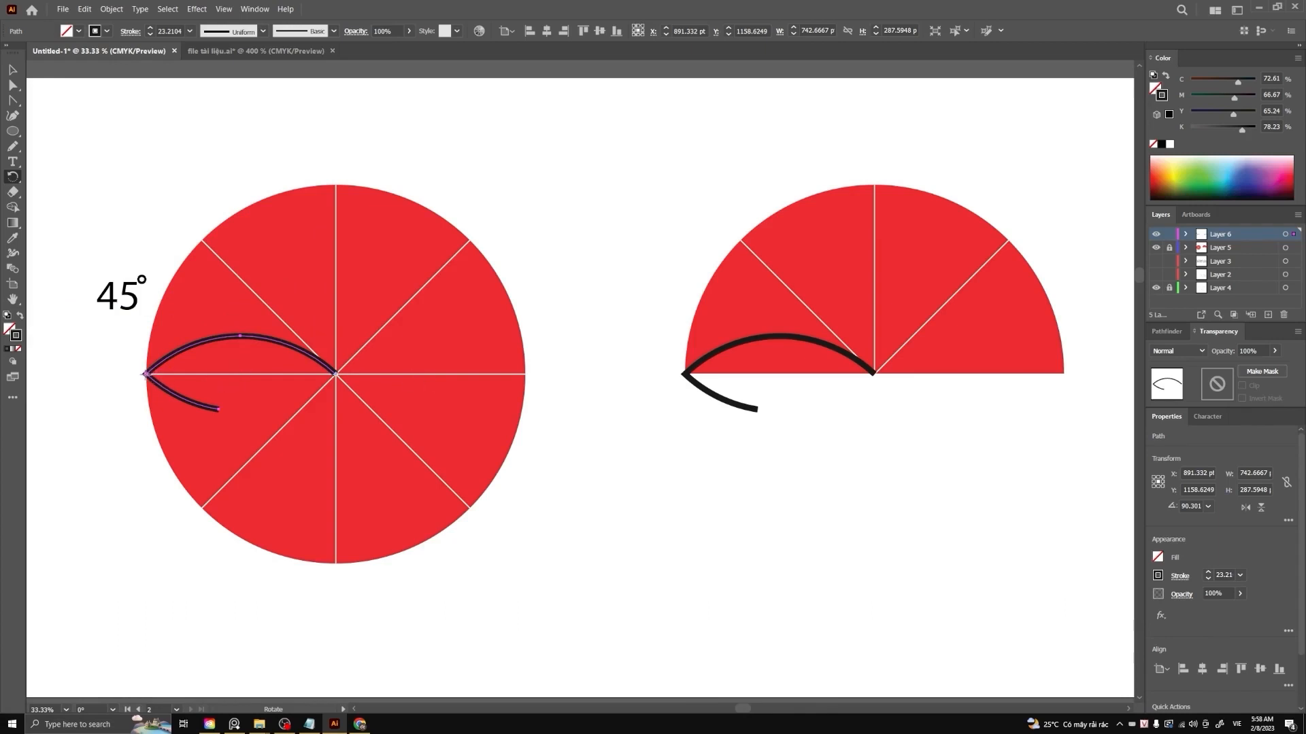
pyautogui.moveTo(146, 372); pyautogui.dragTo(164, 295)
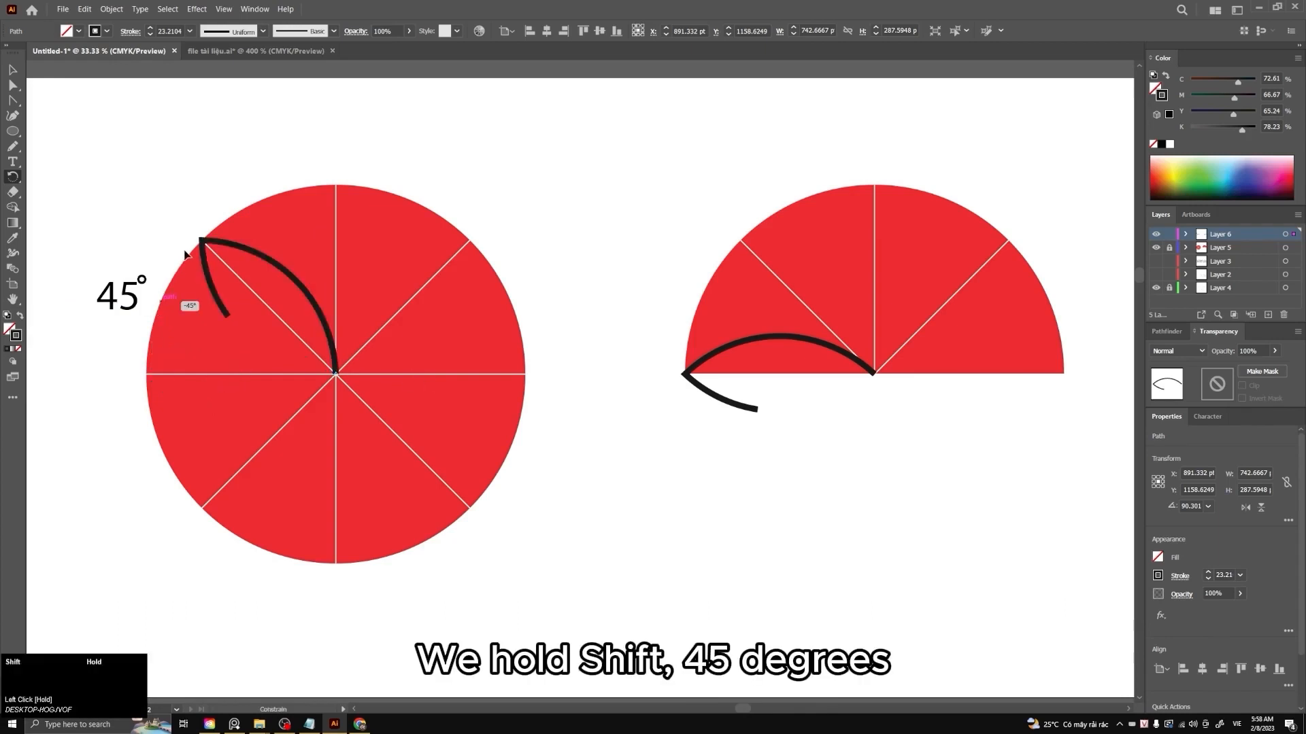
pyautogui.moveTo(321, 216); pyautogui.dragTo(213, 314)
pyautogui.moveTo(267, 262); pyautogui.dragTo(242, 340)
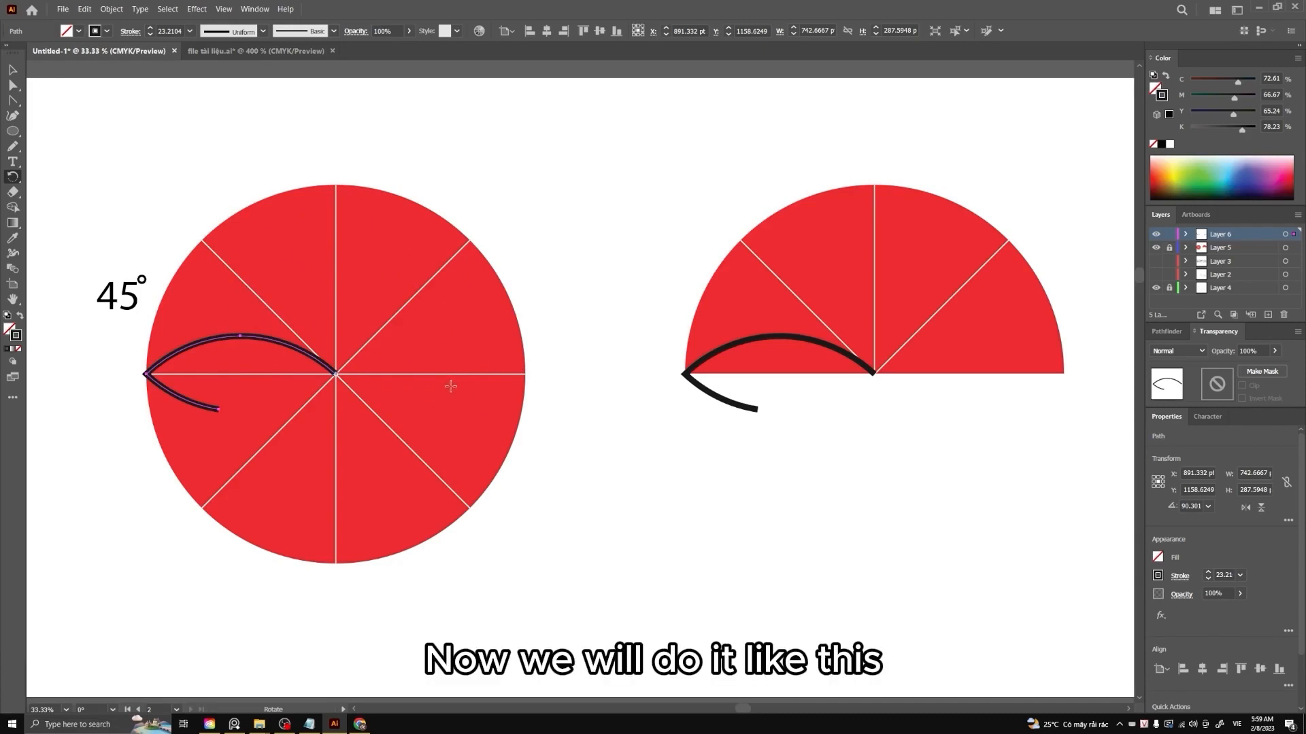
pyautogui.press('v')
pyautogui.click(542, 364)
# Select the petal on the half circle and set a rotation of -45° around the half circle's centre in the Rotate options
pyautogui.moveTo(553, 357); pyautogui.dragTo(461, 382)
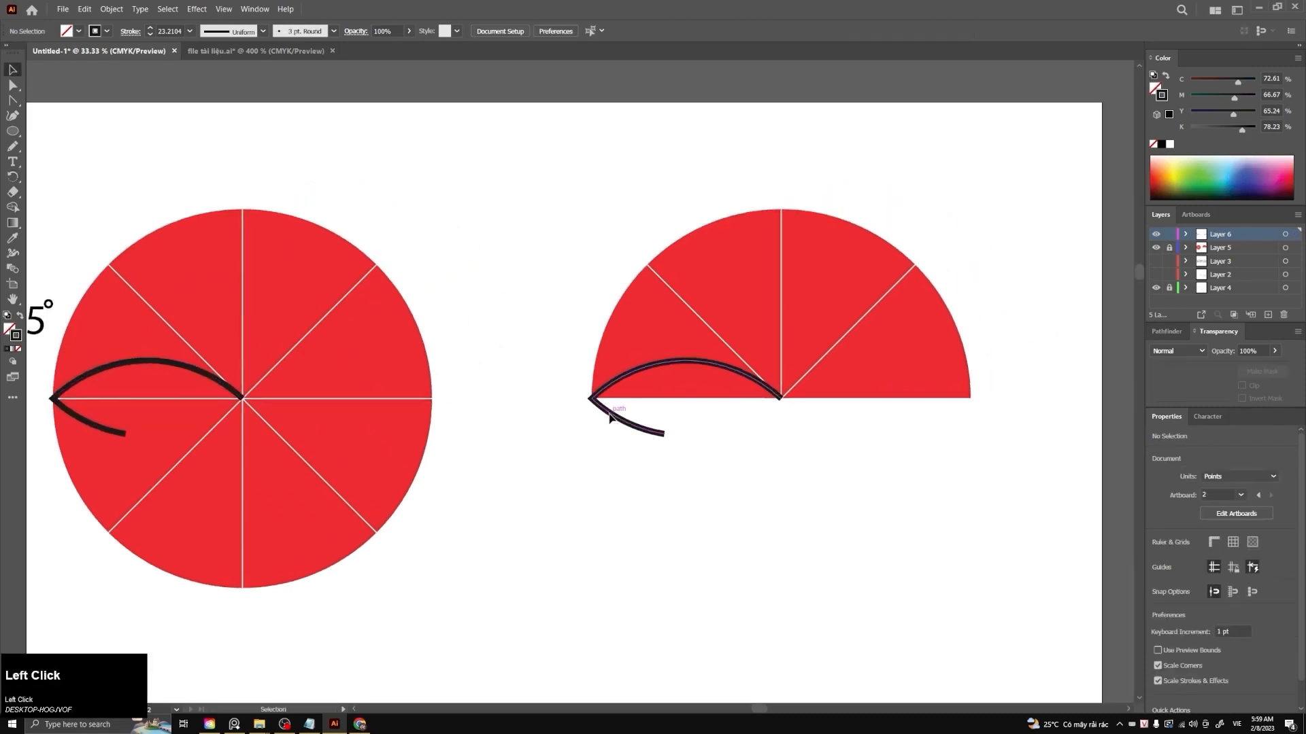
pyautogui.moveTo(704, 408); pyautogui.dragTo(665, 417)
pyautogui.click(667, 416)
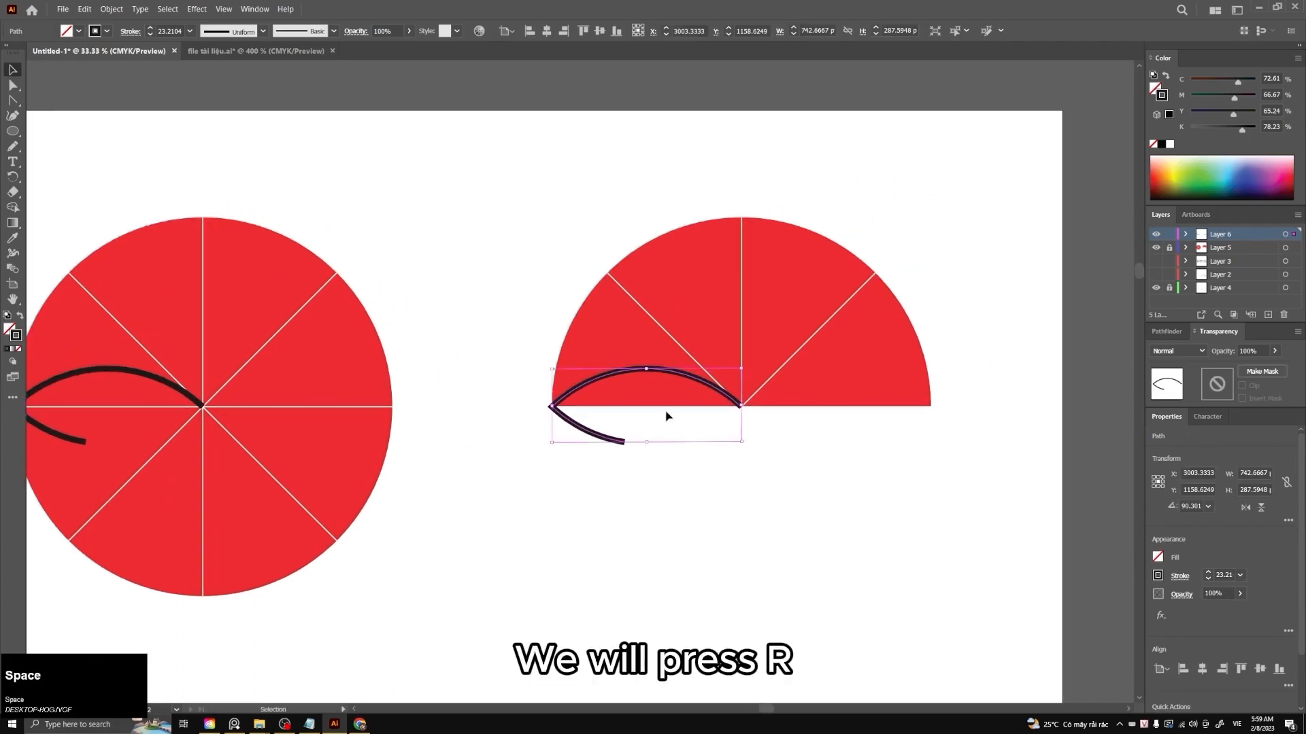
pyautogui.press('r')
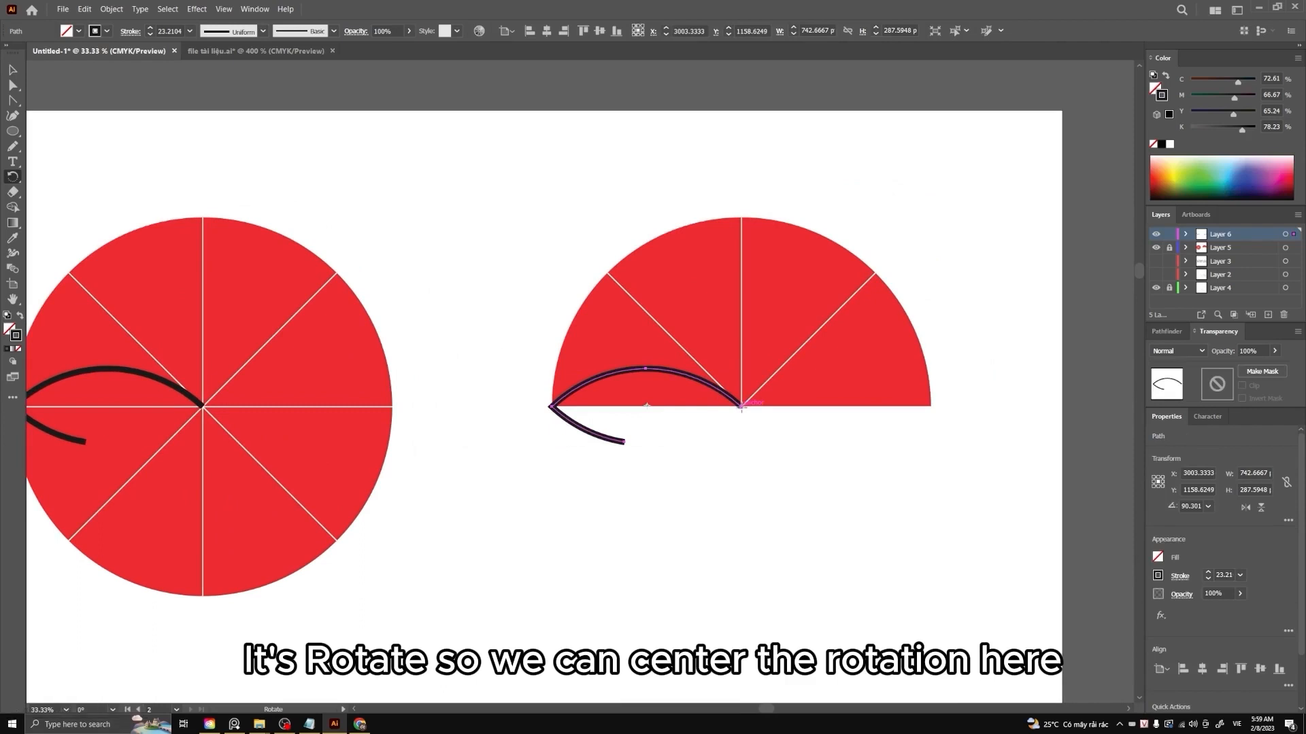
pyautogui.click(740, 406)
pyautogui.press('alt')
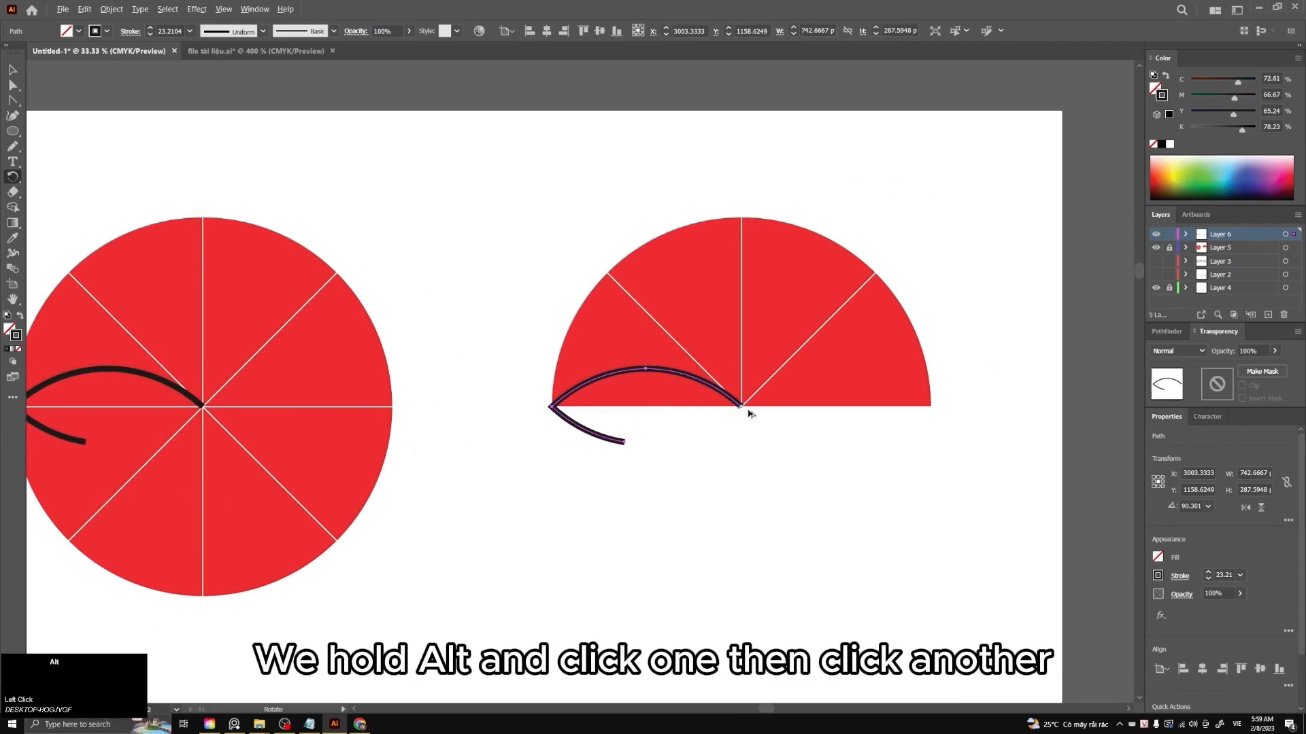
pyautogui.keyDown('alt'); pyautogui.click(741, 408); pyautogui.keyUp('alt')
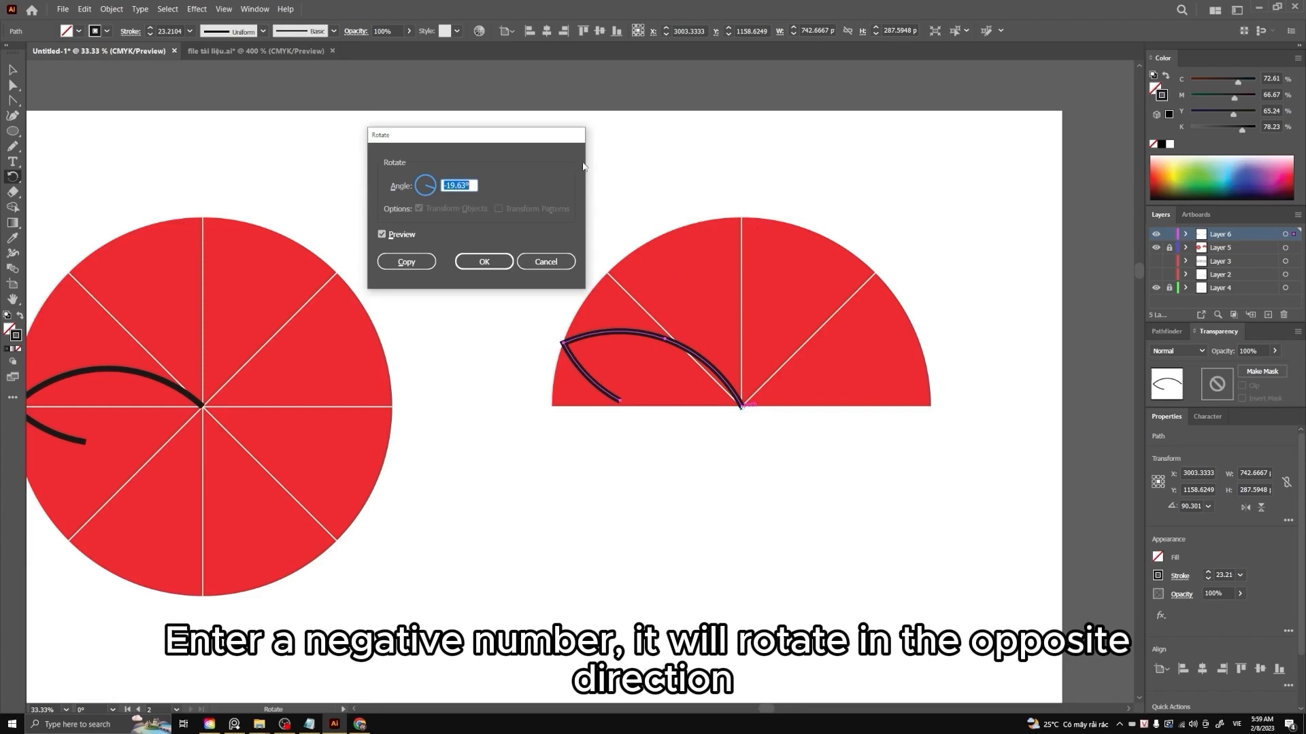
pyautogui.write('-45')
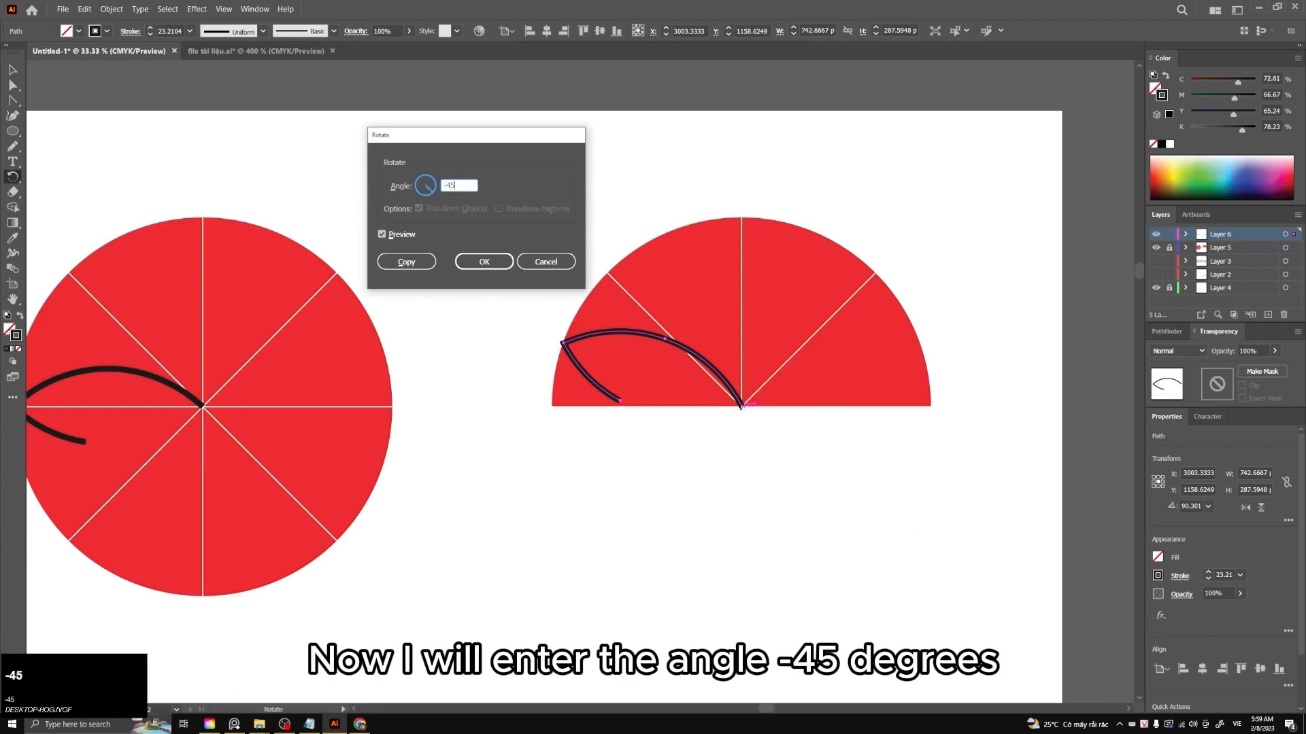
# Compare the petal's original and rotated positions by switching the rotation preview off and on, with the Rotate dialog moved aside
pyautogui.click(381, 233)
pyautogui.click(381, 233)
pyautogui.click(381, 232)
pyautogui.click(381, 233)
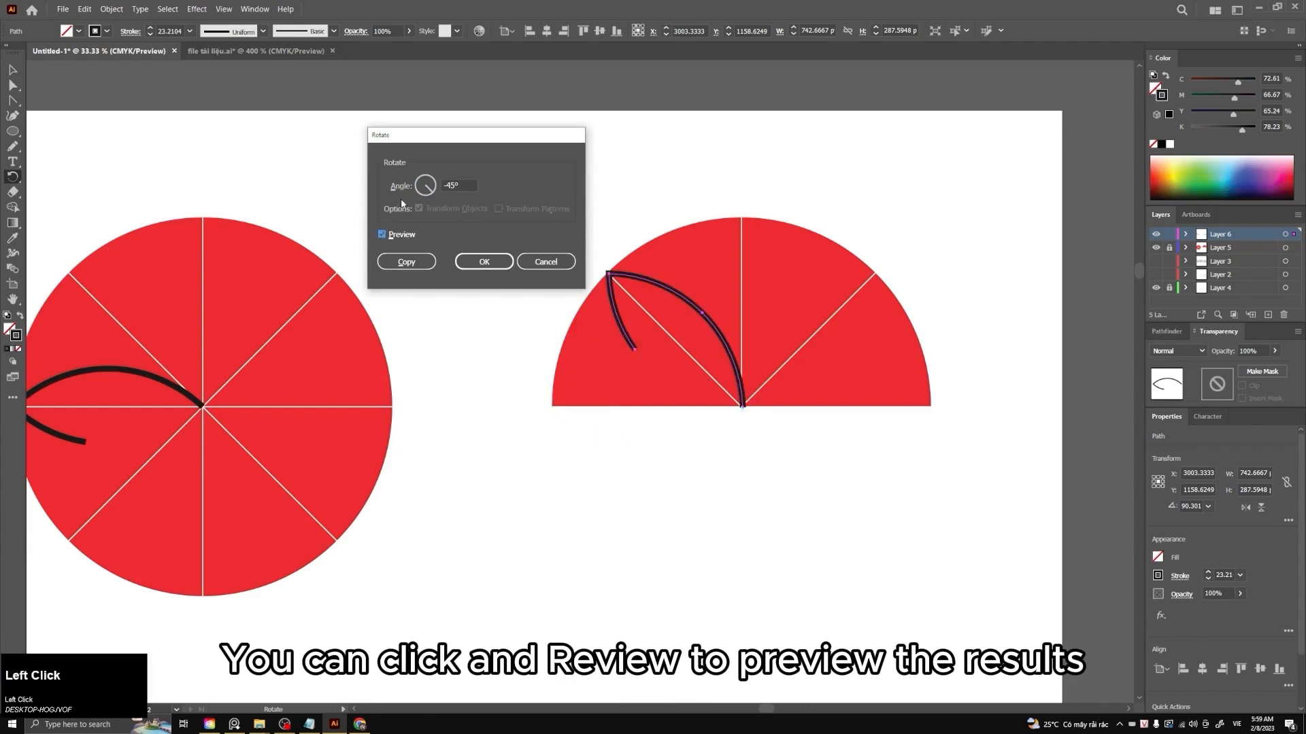
pyautogui.moveTo(403, 222); pyautogui.dragTo(333, 217)
pyautogui.click(312, 230)
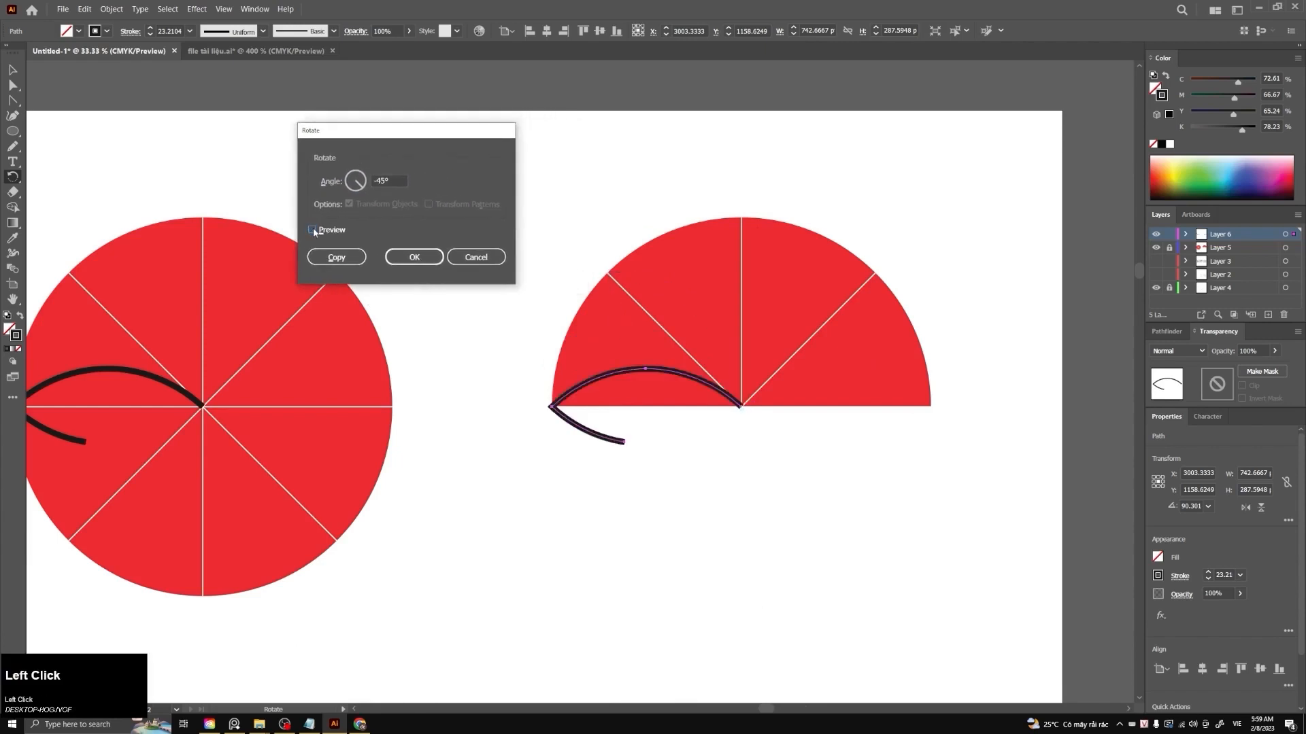
pyautogui.click(312, 228)
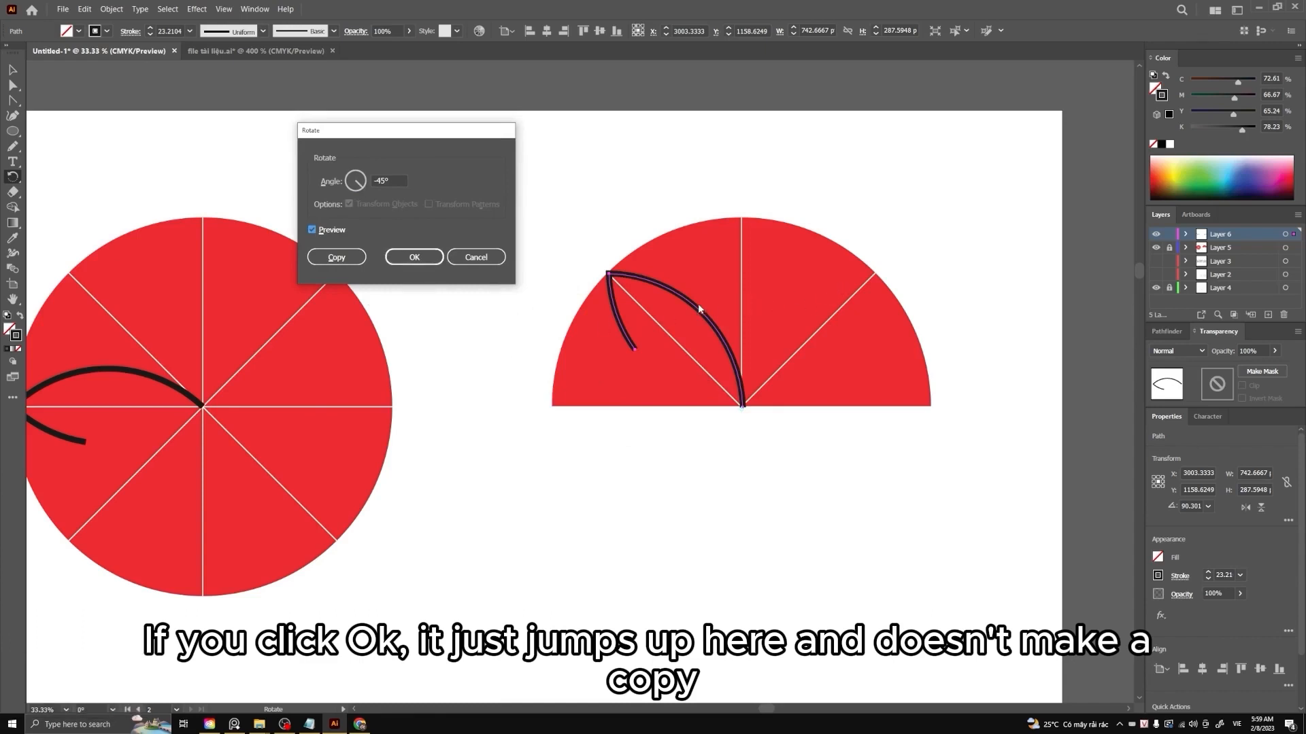
# Try making a petal copy rotated -45° on the half circle, repeat the transformation three times, and deselect the result
pyautogui.click(336, 257)
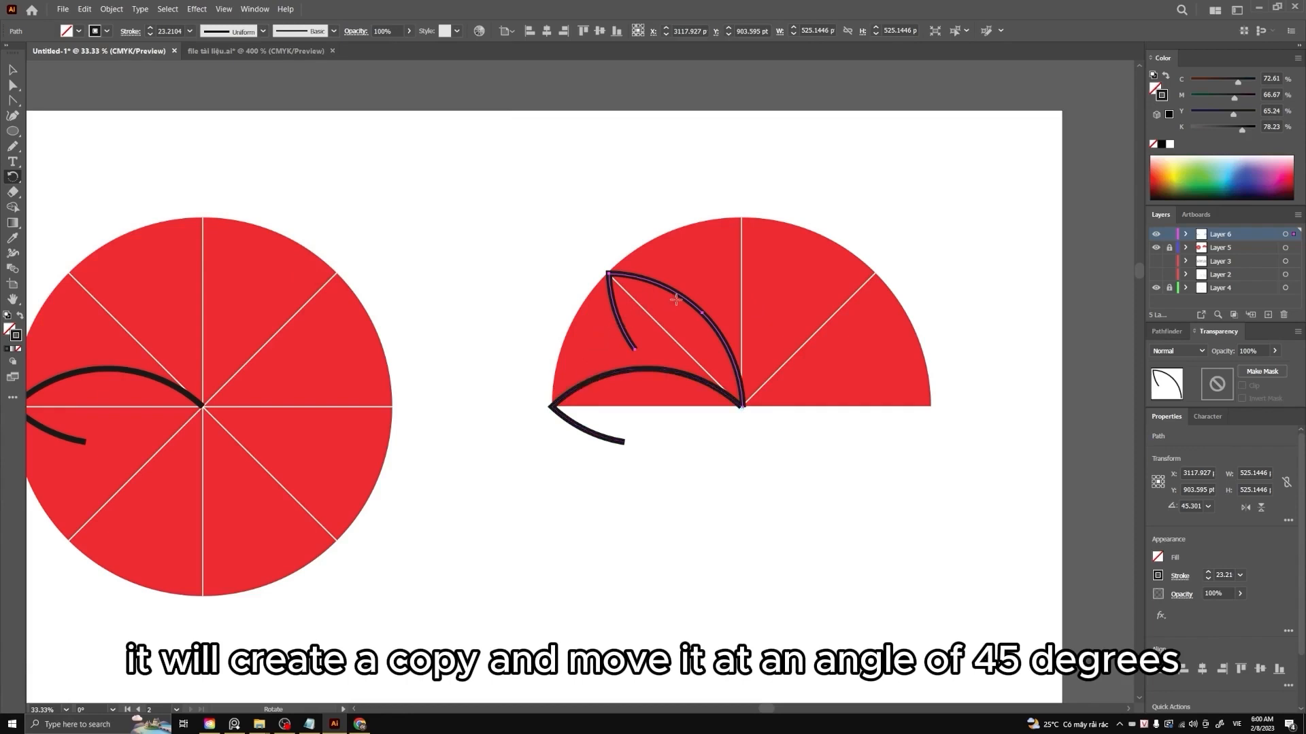
pyautogui.press('ctrl')
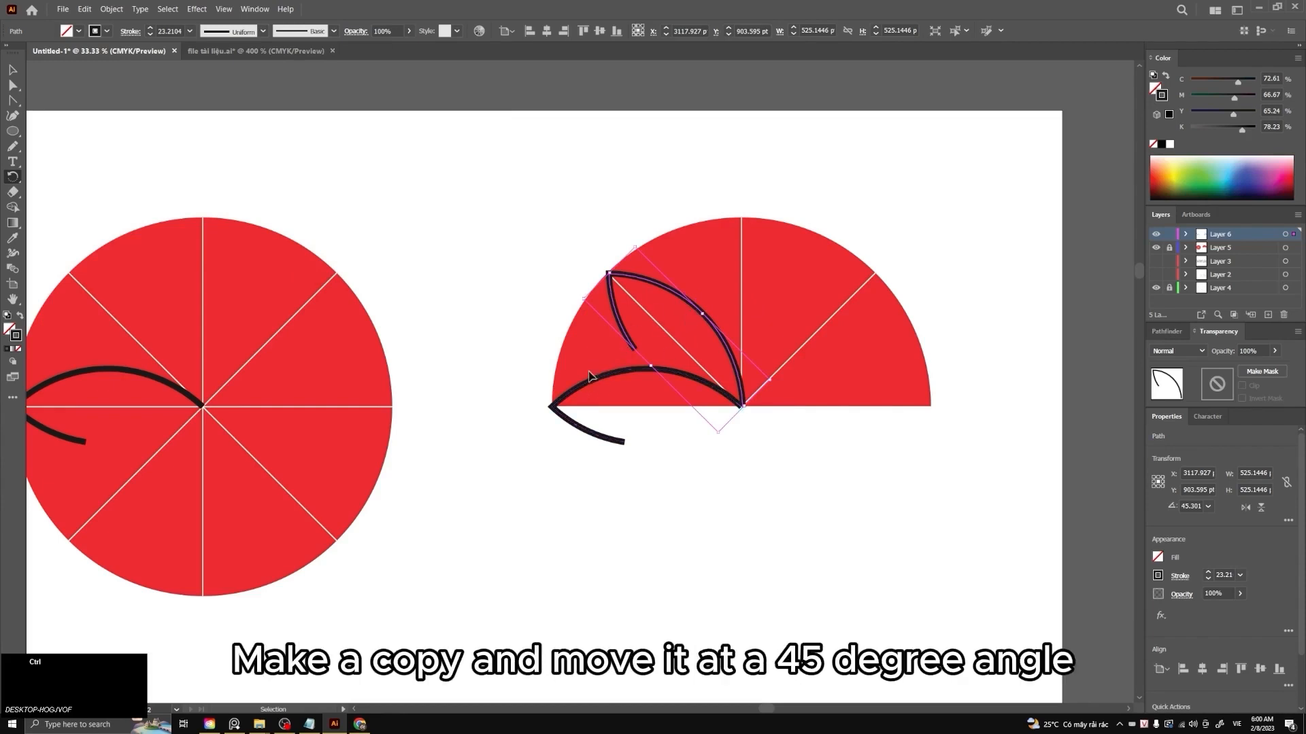
pyautogui.hotkey('ctrl', 'd')
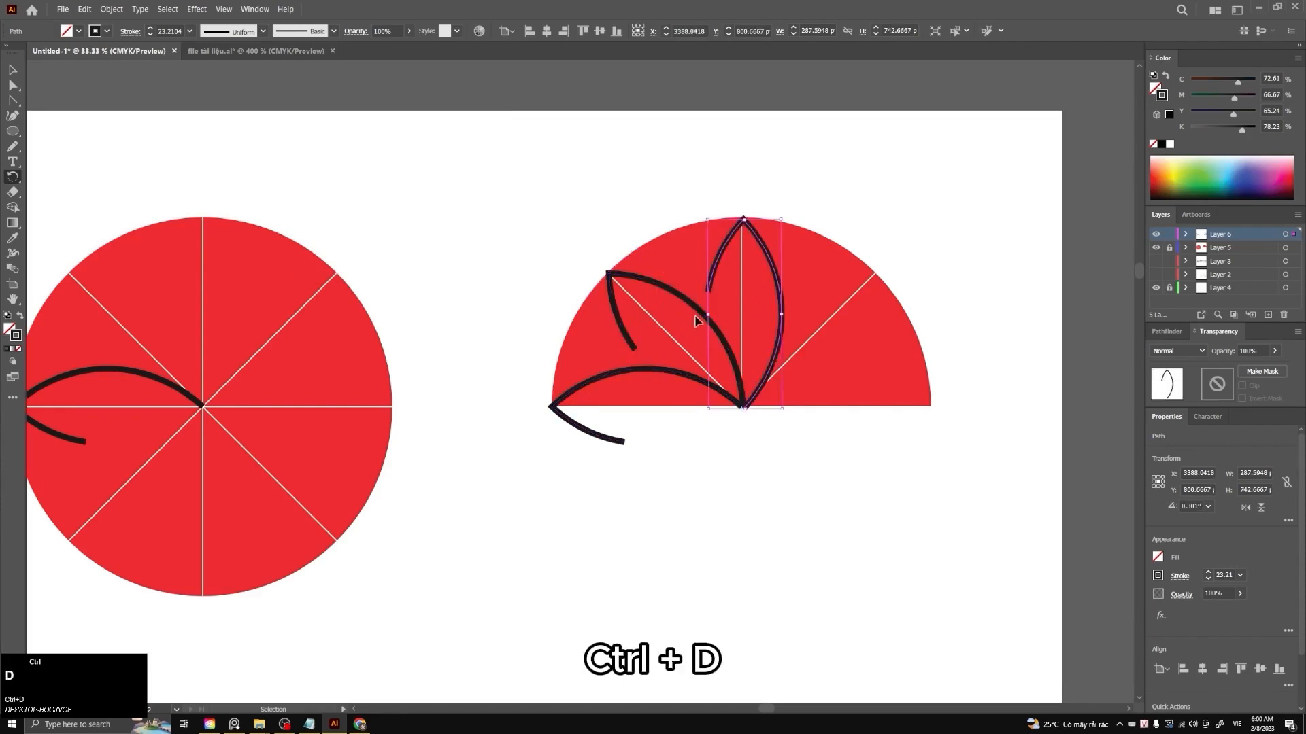
pyautogui.hotkey('ctrl', 'd')
pyautogui.hotkey('ctrl', 'd')
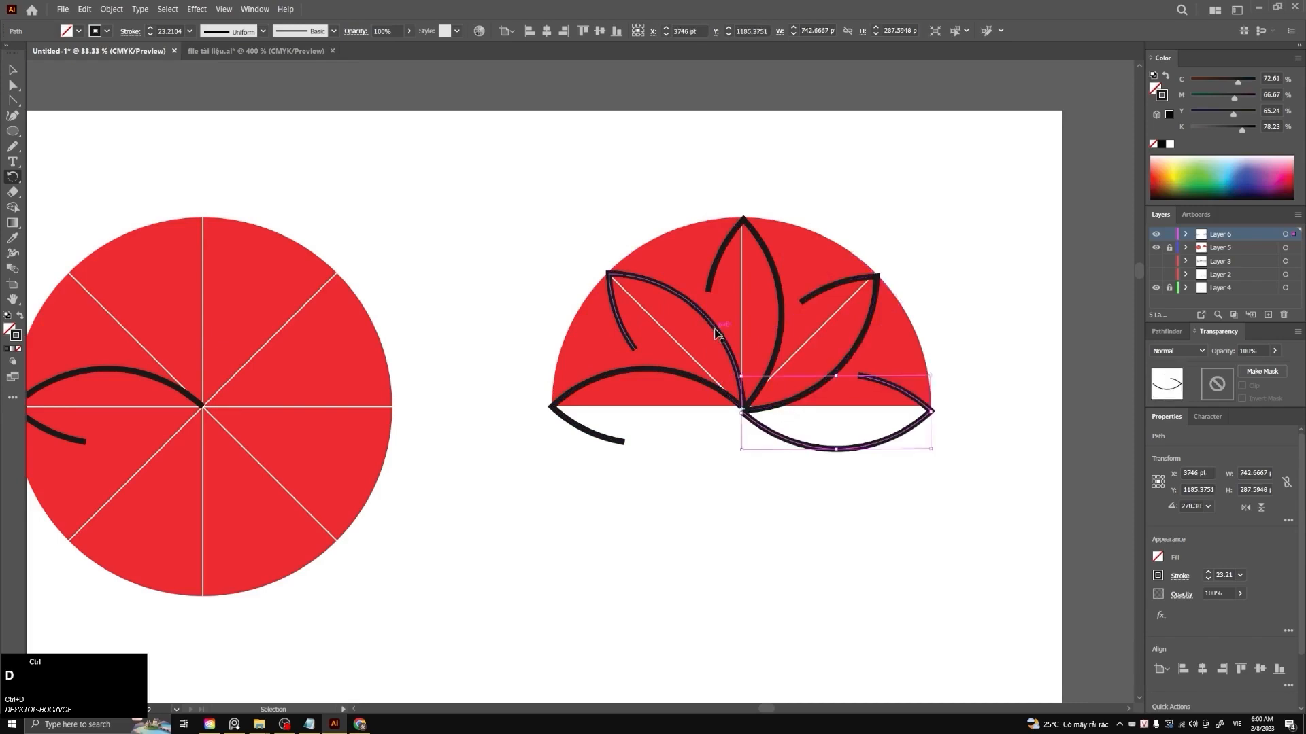
pyautogui.press('v')
pyautogui.click(752, 443)
# Check how the petals meet at the half circle's centre and undo the rotated petal copies
pyautogui.scroll(3, 755, 429)
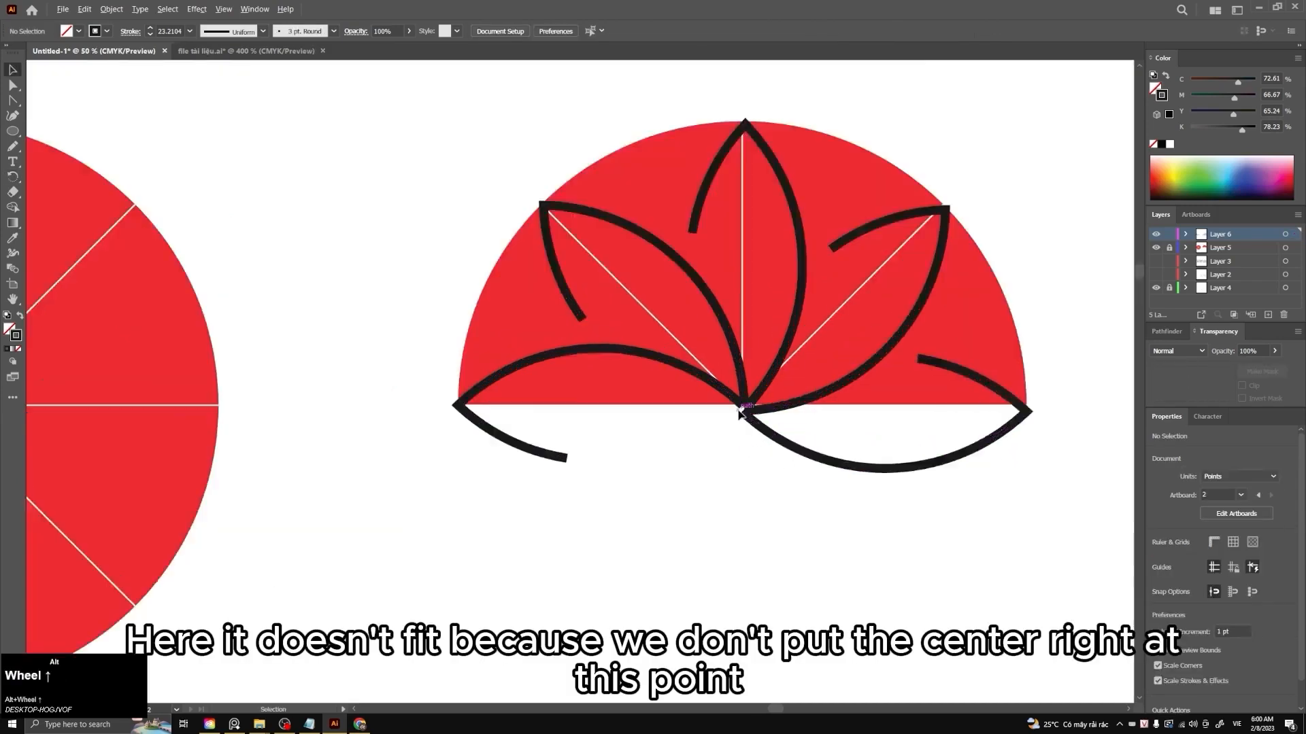
pyautogui.scroll(3, 756, 408)
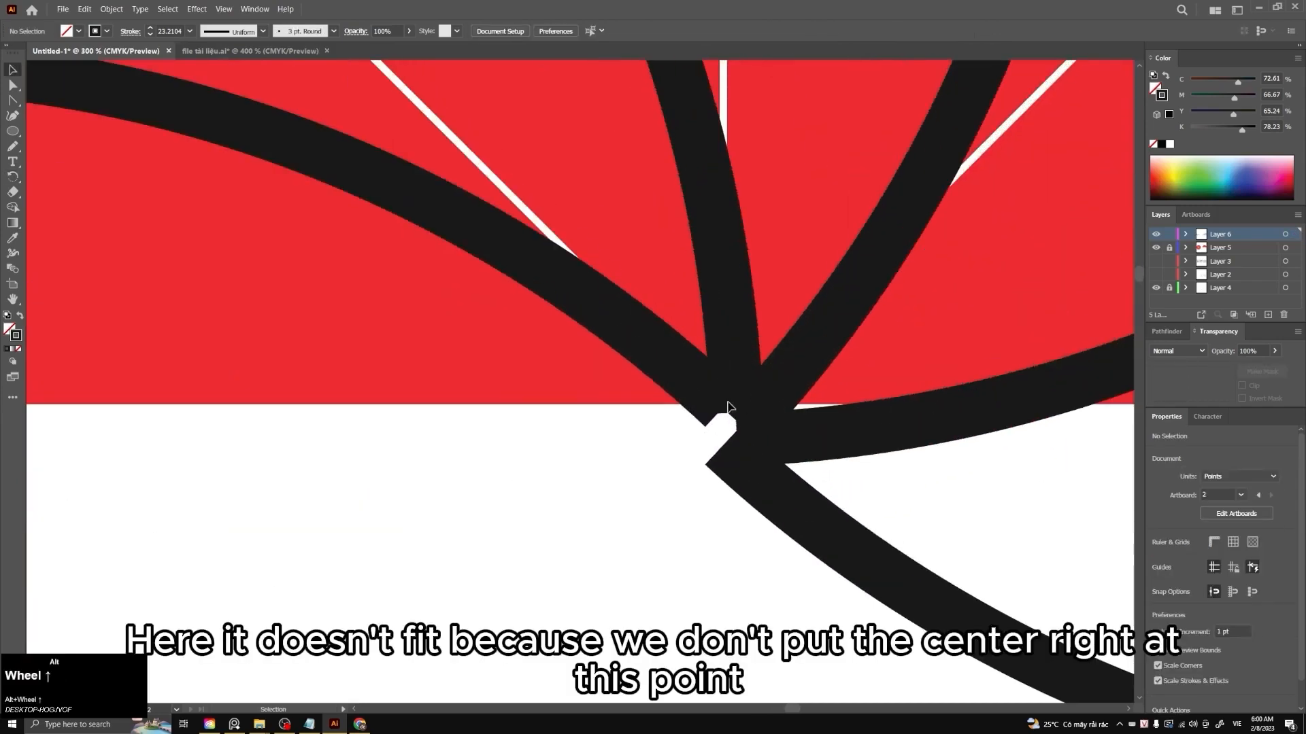
pyautogui.click(721, 406)
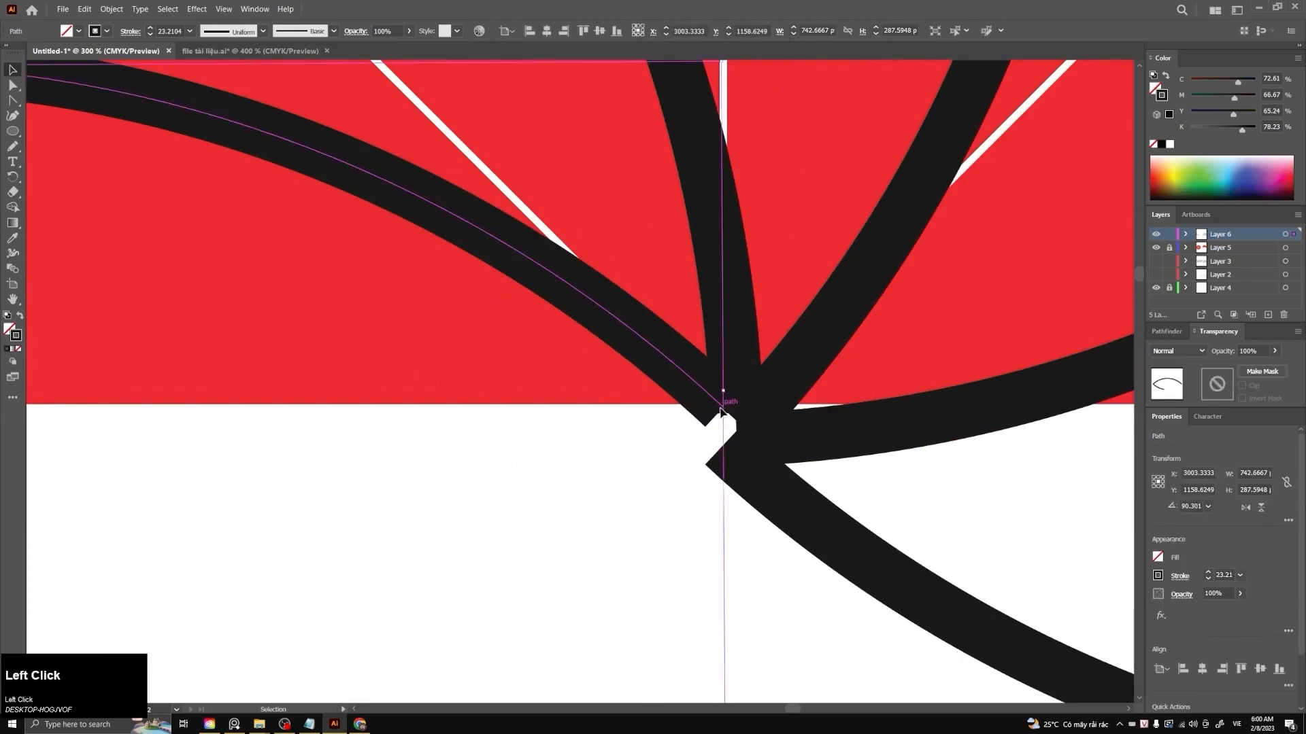
pyautogui.scroll(-4, 723, 413)
pyautogui.hotkey('ctrl', 'z')
pyautogui.hotkey('ctrl', 'z')
pyautogui.hotkey('ctrl', 'z')
pyautogui.hotkey('ctrl', 'z')
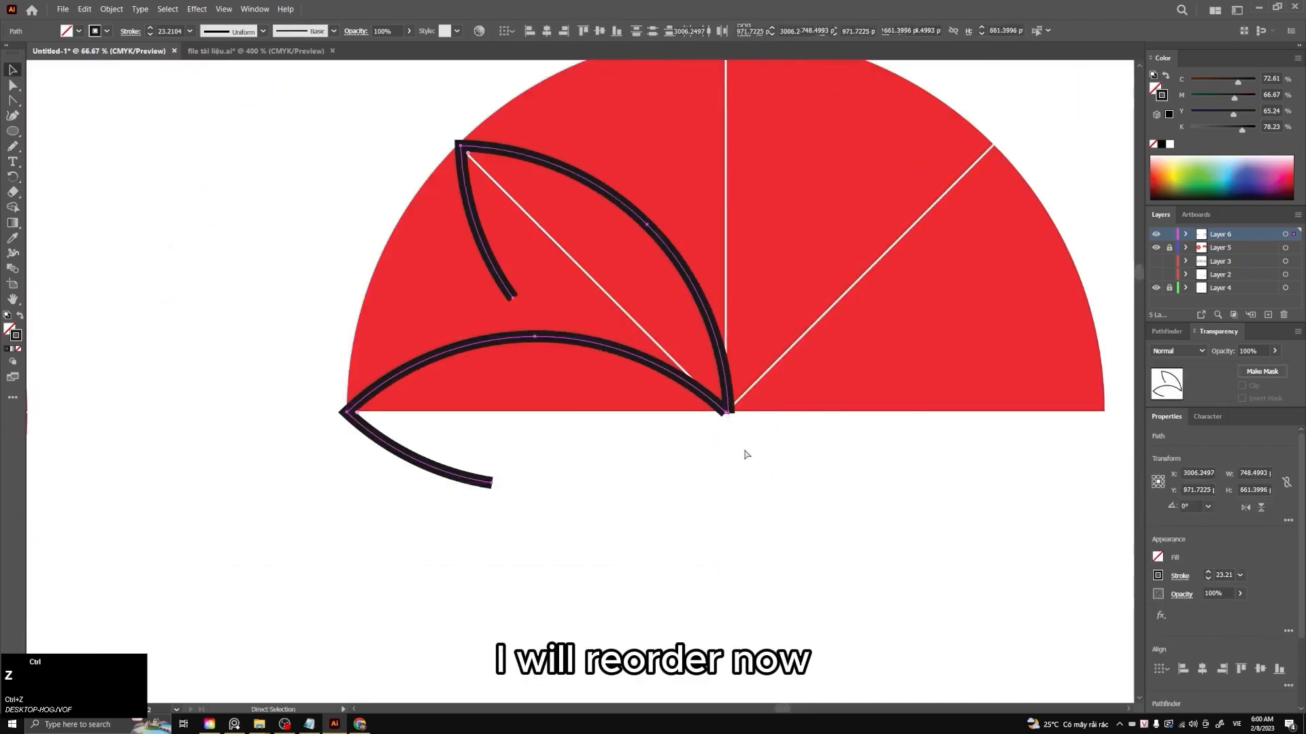
pyautogui.click(744, 450)
# Copy the original half-circle petal at a -45° rotation, with the rotation centre exactly on the petal's end point at the half circle's centre
pyautogui.scroll(3, 731, 414)
pyautogui.click(707, 407)
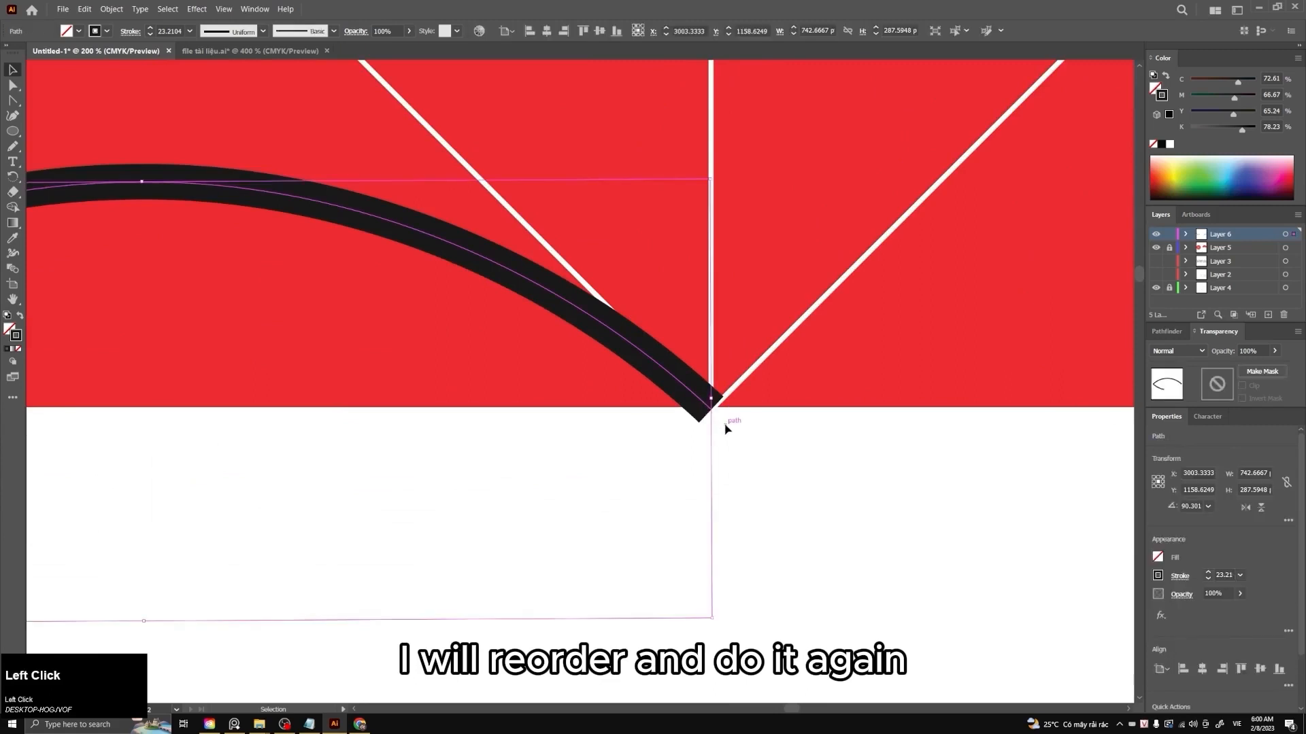
pyautogui.scroll(-1, 687, 394)
pyautogui.press('r')
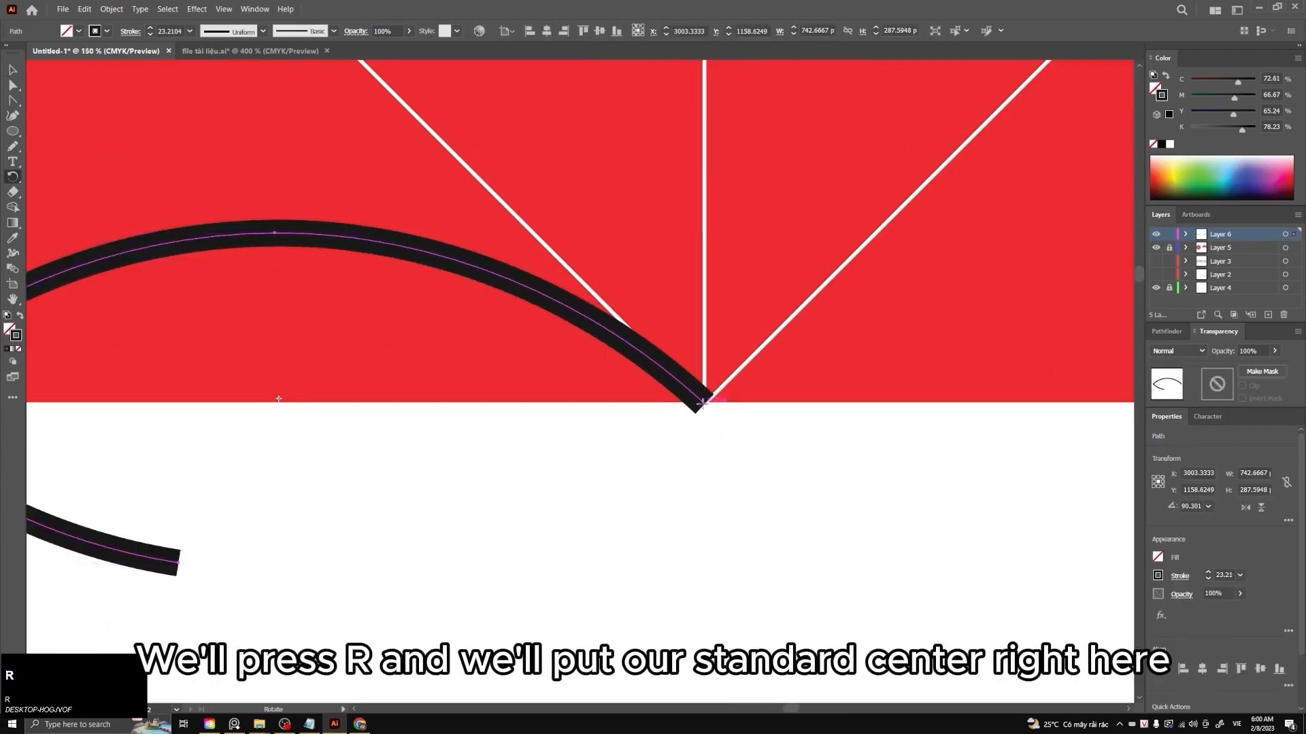
pyautogui.click(705, 403)
pyautogui.scroll(-3, 783, 414)
pyautogui.scroll(1, 767, 416)
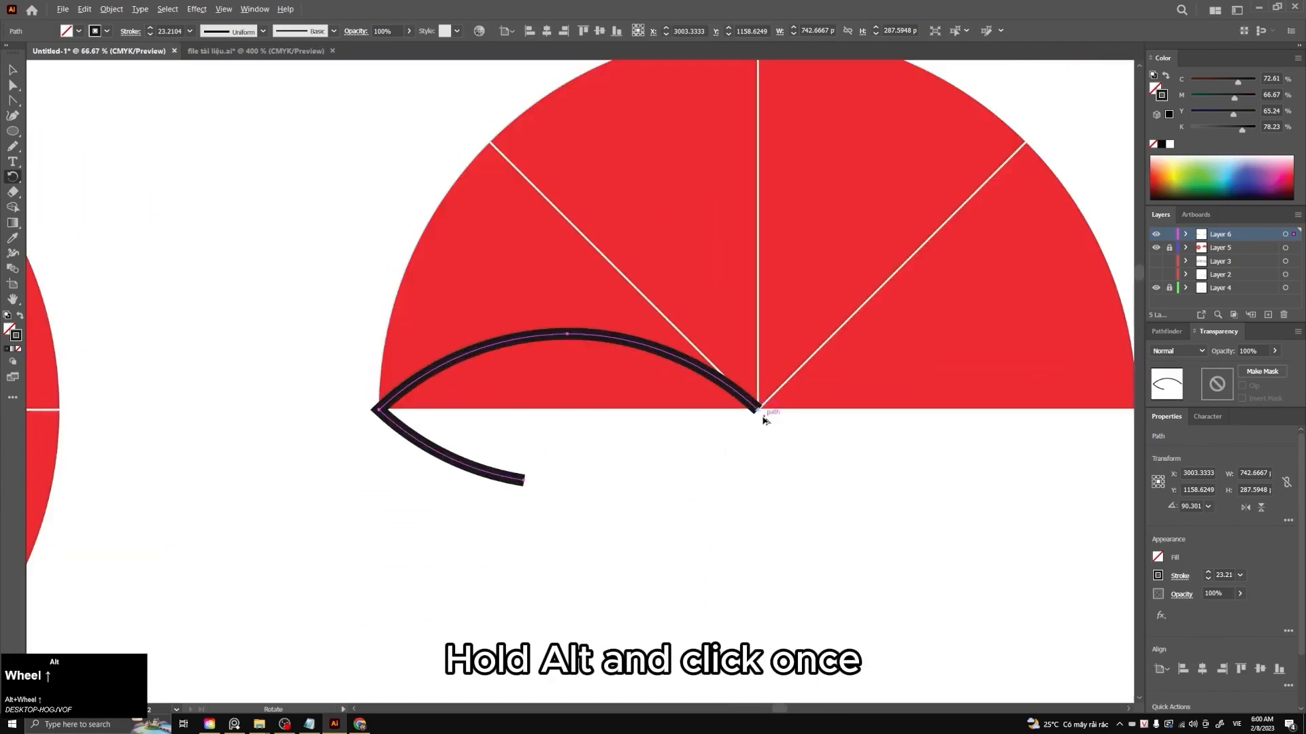
pyautogui.keyDown('alt'); pyautogui.click(757, 409); pyautogui.keyUp('alt')
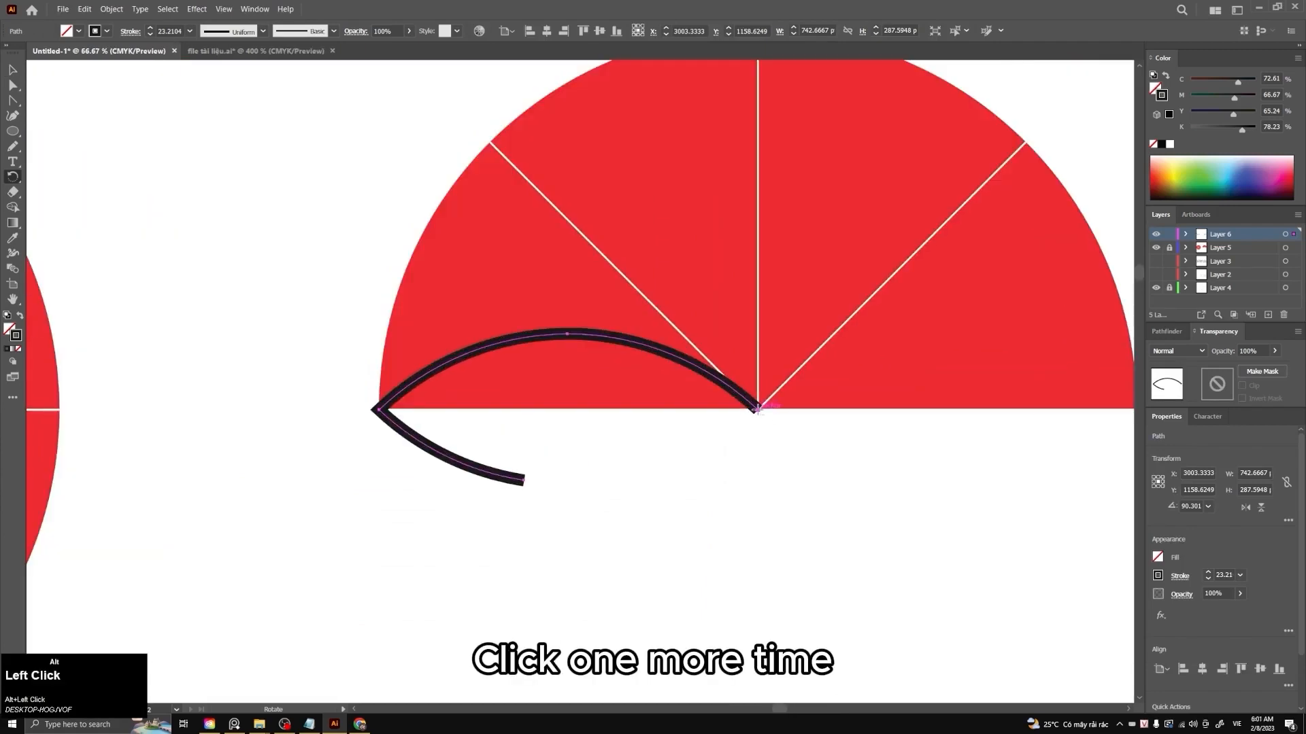
pyautogui.keyDown('alt'); pyautogui.click(757, 409); pyautogui.keyUp('alt')
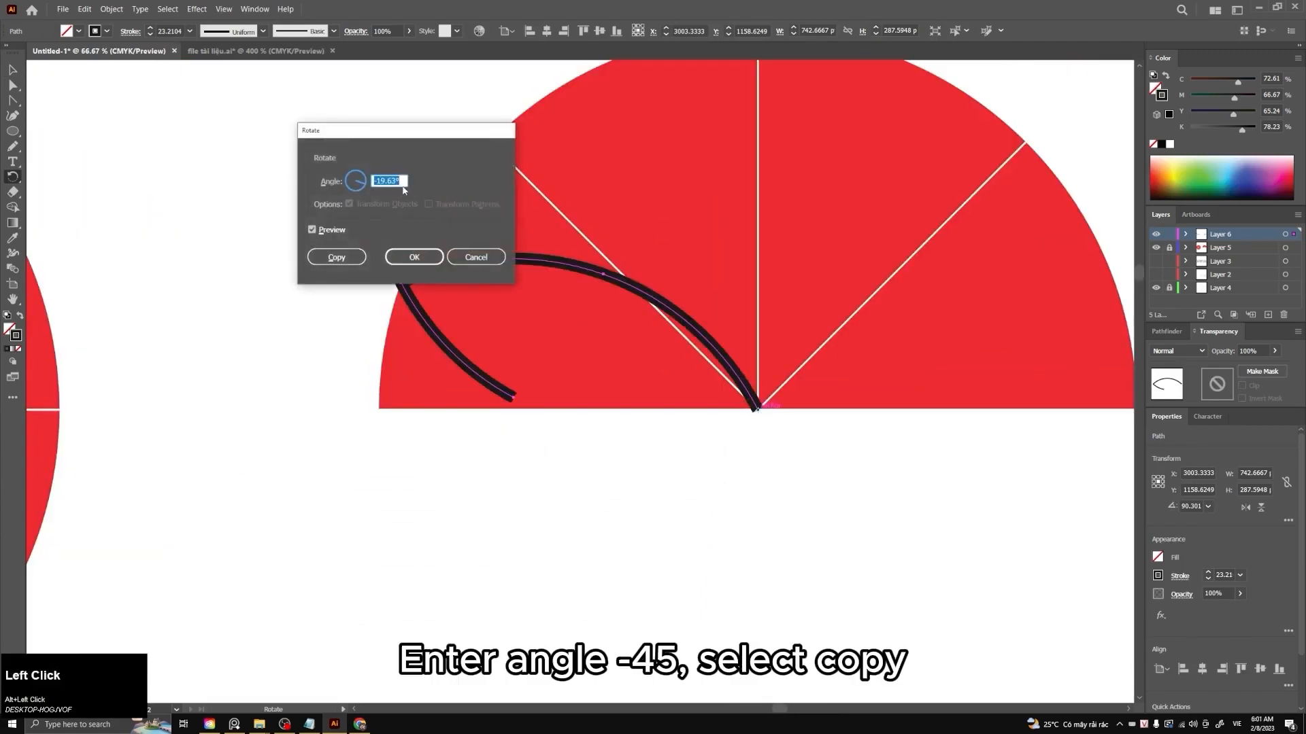
pyautogui.write('-45')
pyautogui.click(337, 260)
# Repeat the petal's rotated copy three more times across the half circle and deselect the last one
pyautogui.scroll(-2, 676, 252)
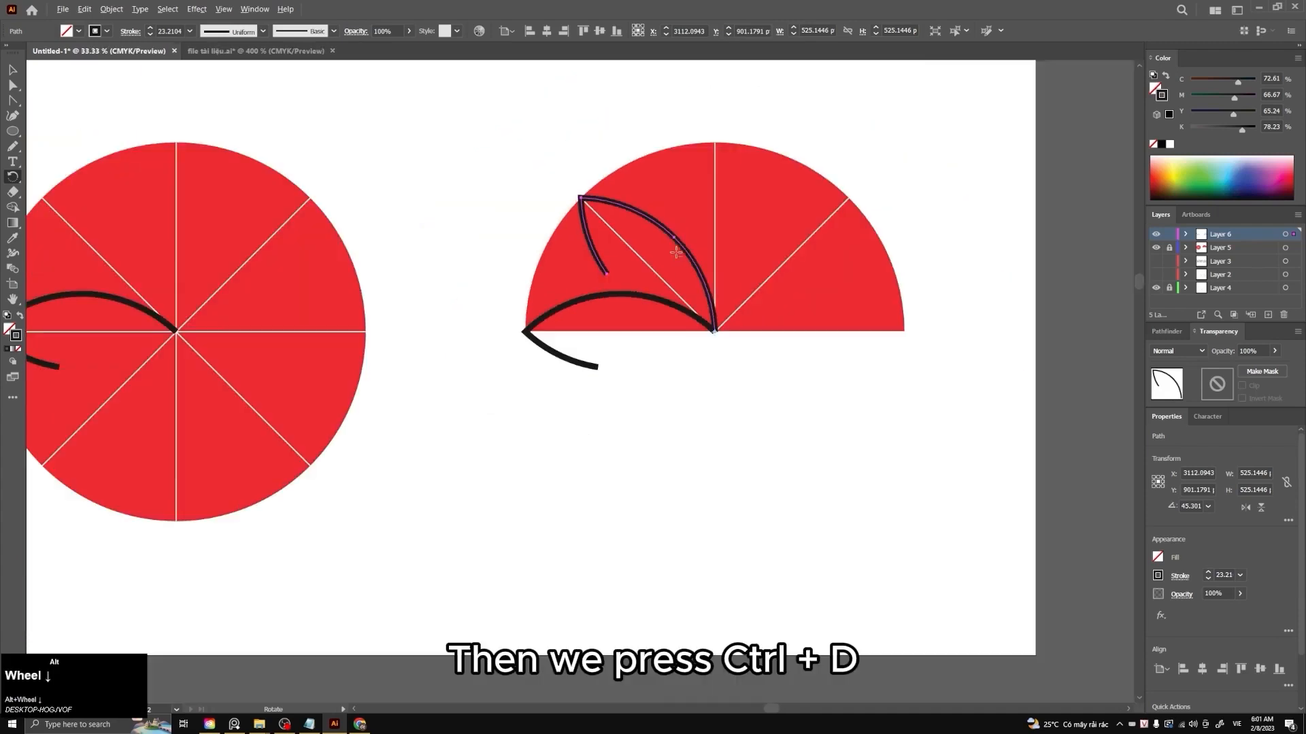
pyautogui.hotkey('ctrl', 'd')
pyautogui.hotkey('ctrl', 'd')
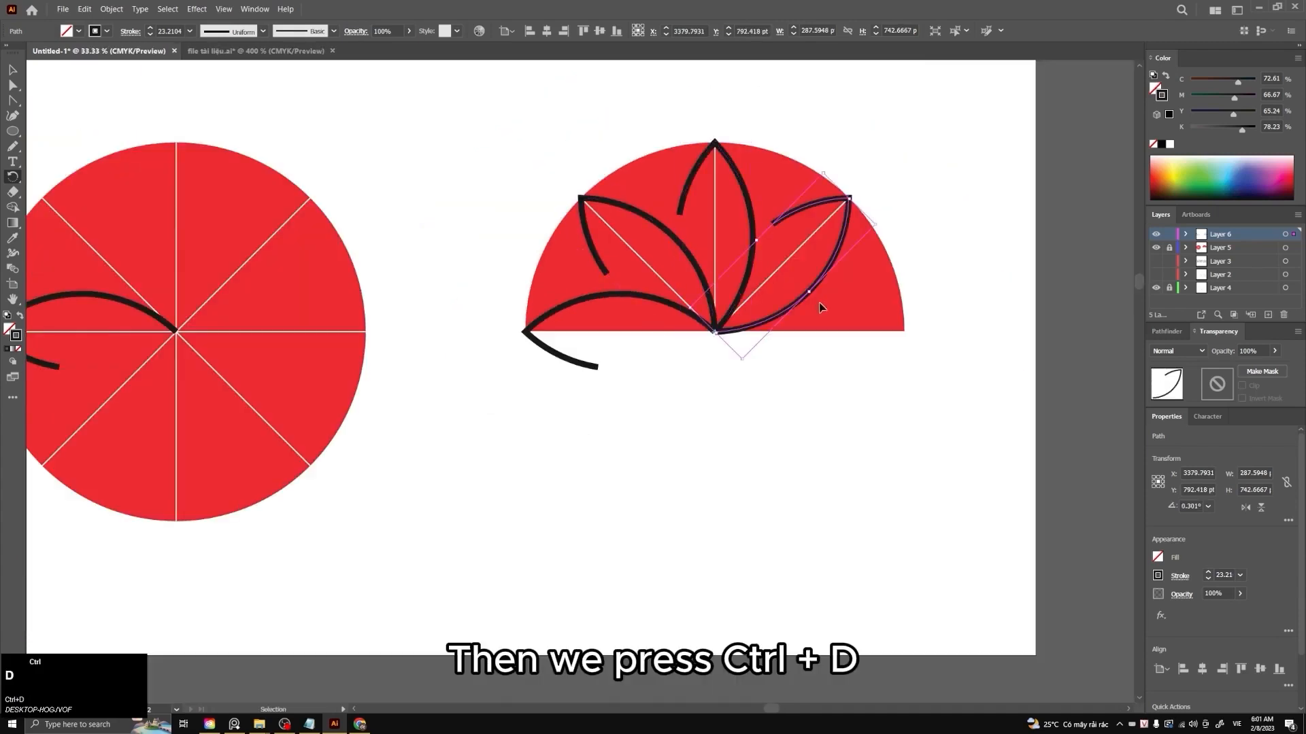
pyautogui.hotkey('ctrl', 'd')
pyautogui.click(727, 389)
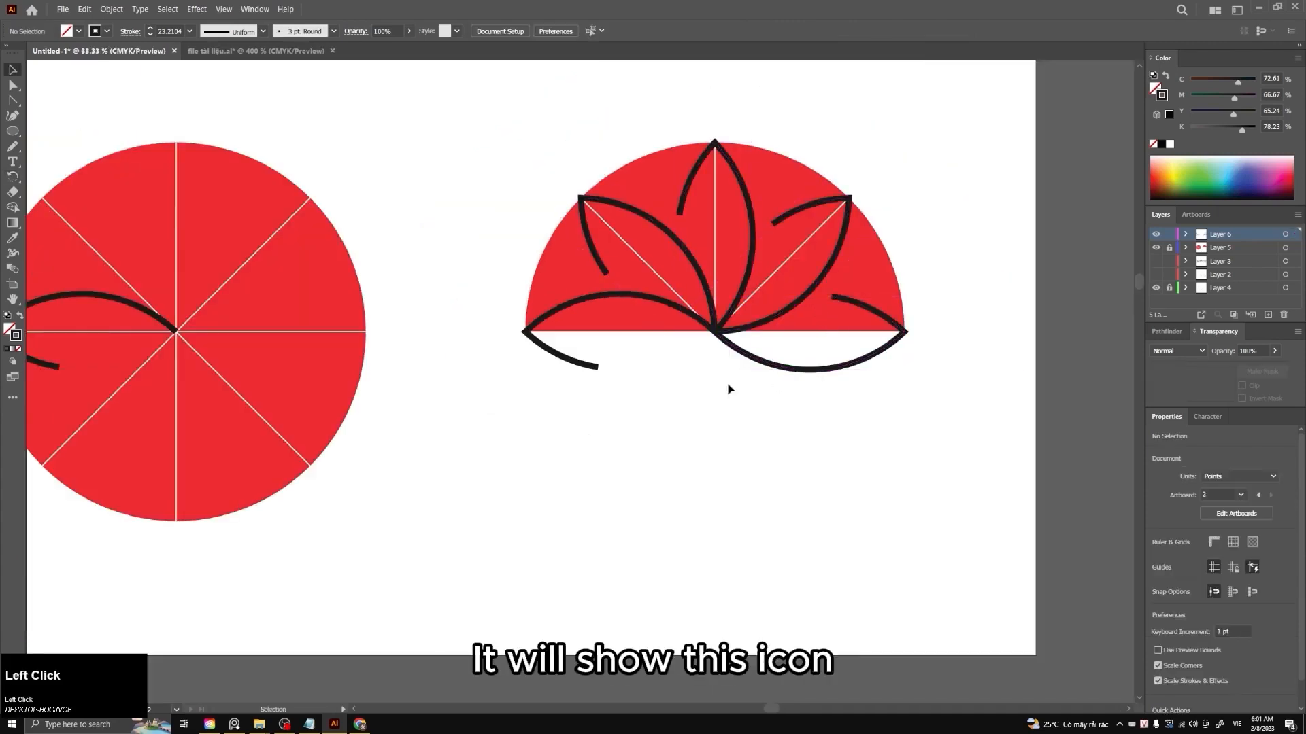
pyautogui.moveTo(776, 365); pyautogui.dragTo(755, 396)
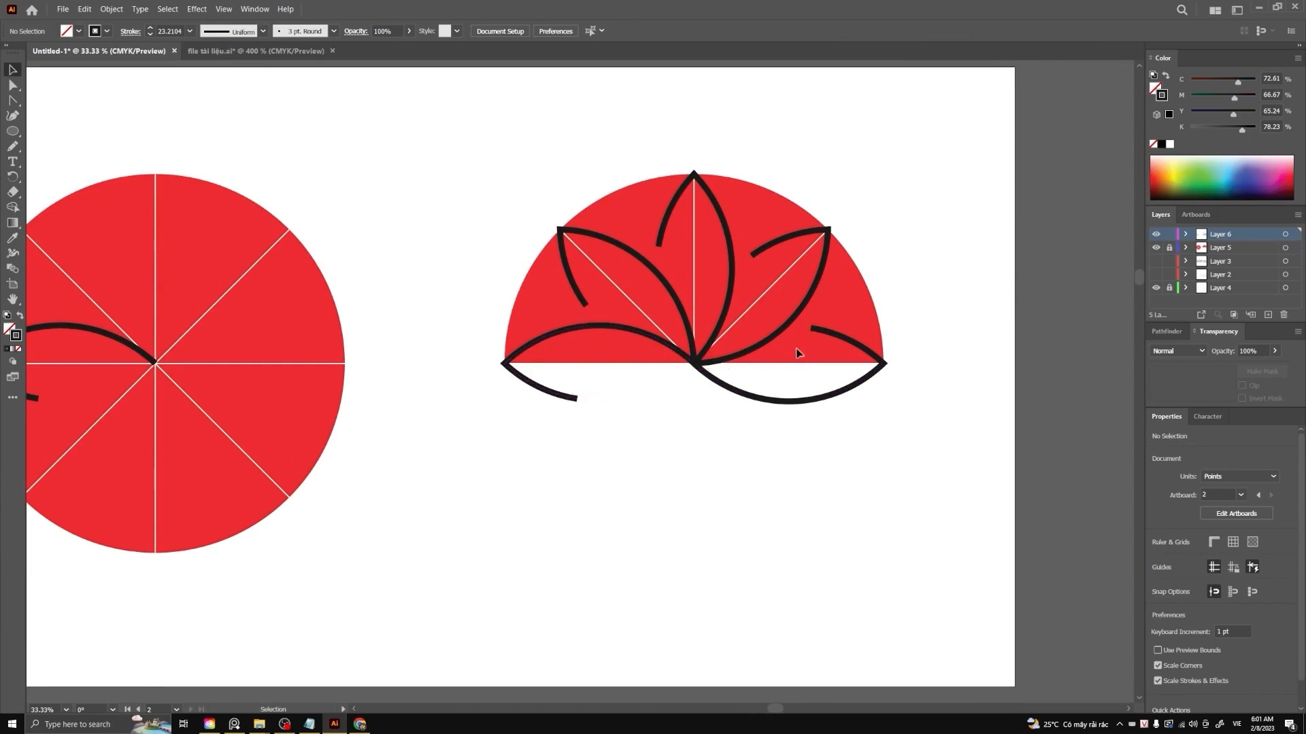
# Extend the half circle's leftmost petal with the Pen tool from its open lower end, curving up close to the lotus centre, and deselect it
pyautogui.click(578, 401)
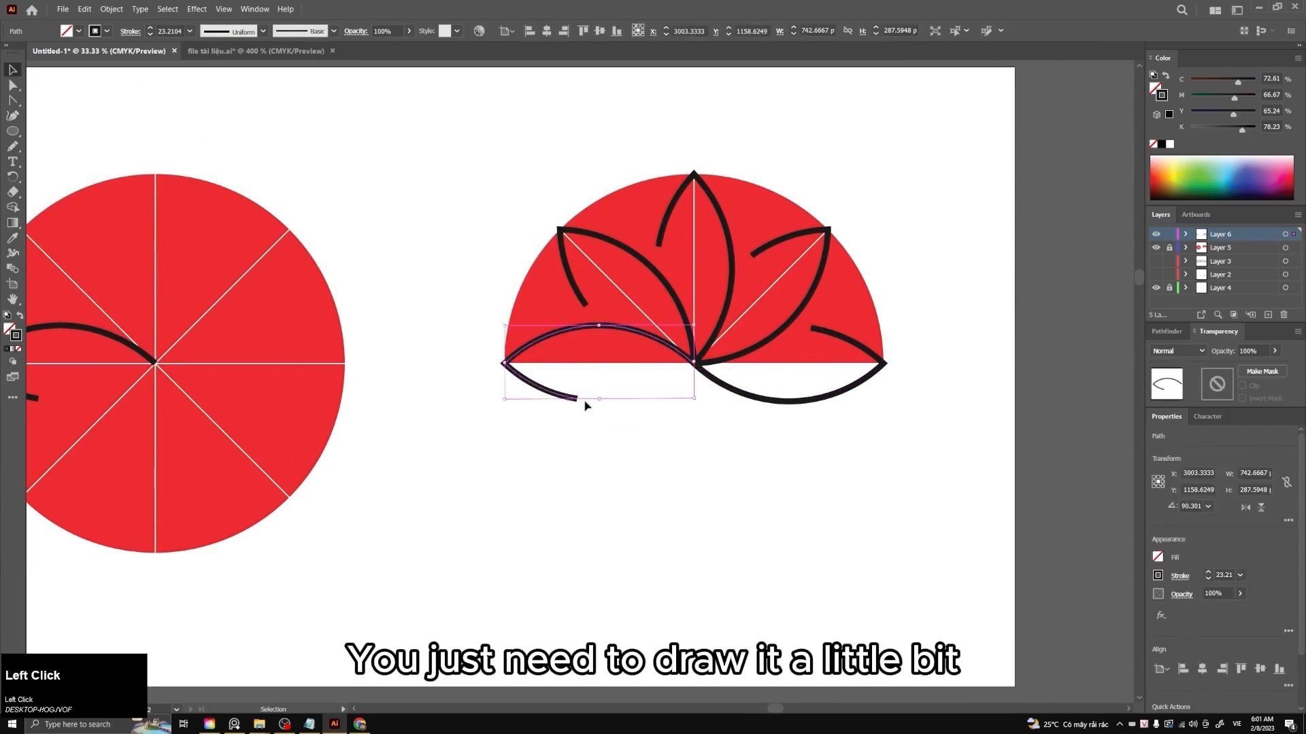
pyautogui.press('p')
pyautogui.click(578, 400)
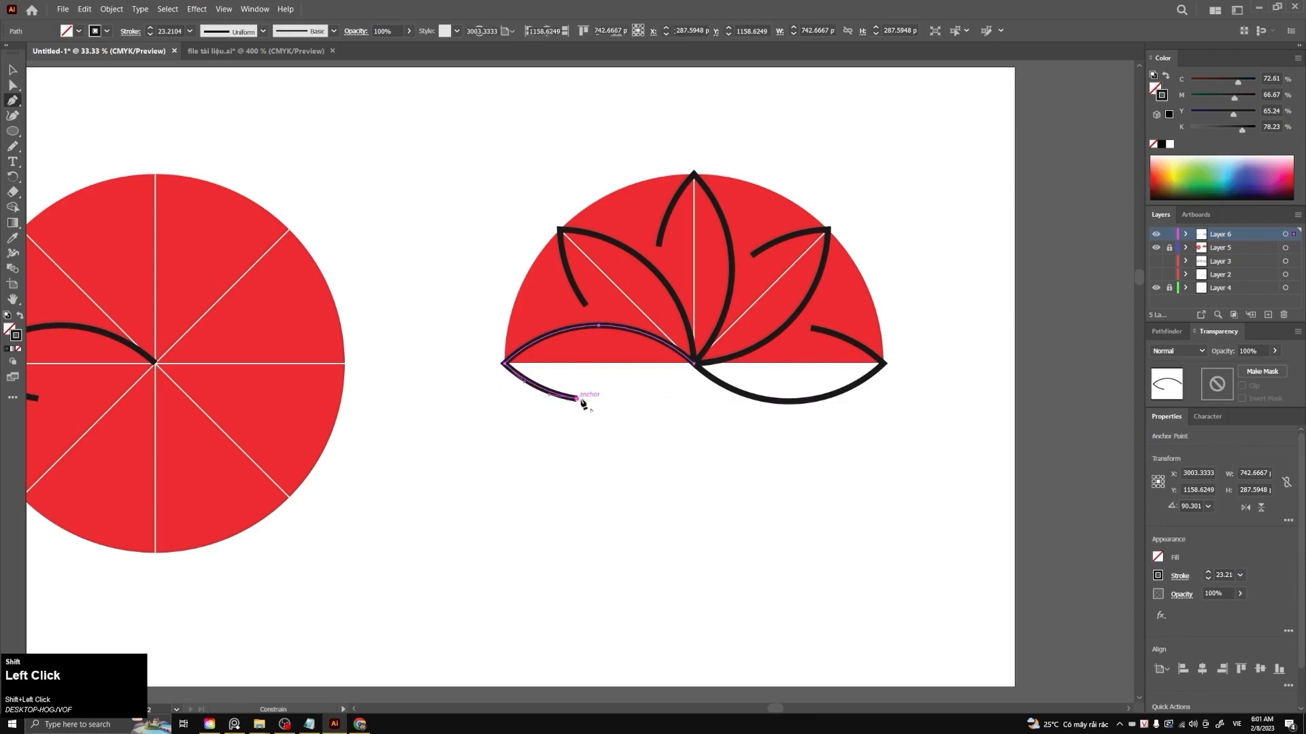
pyautogui.moveTo(658, 369); pyautogui.dragTo(688, 333)
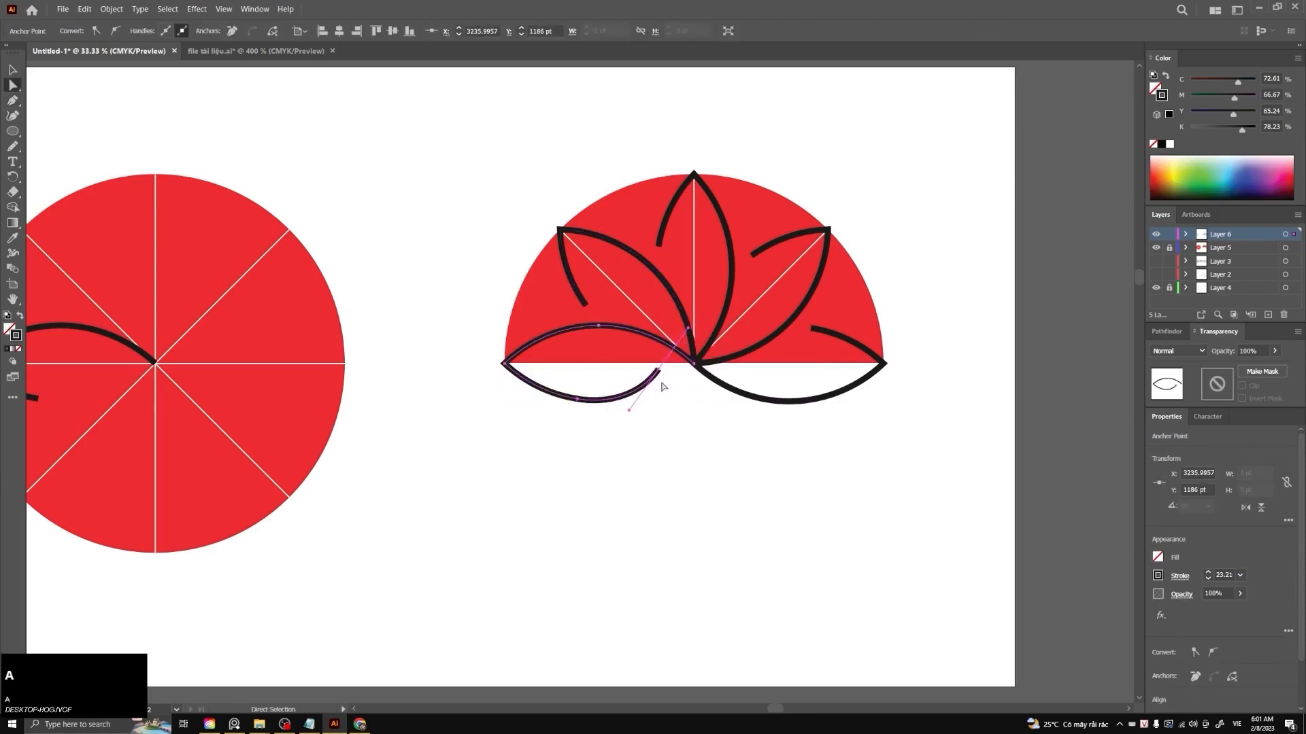
pyautogui.keyDown('ctrl'); pyautogui.click(691, 429); pyautogui.keyUp('ctrl')
pyautogui.press('v')
pyautogui.scroll(-3, 688, 429)
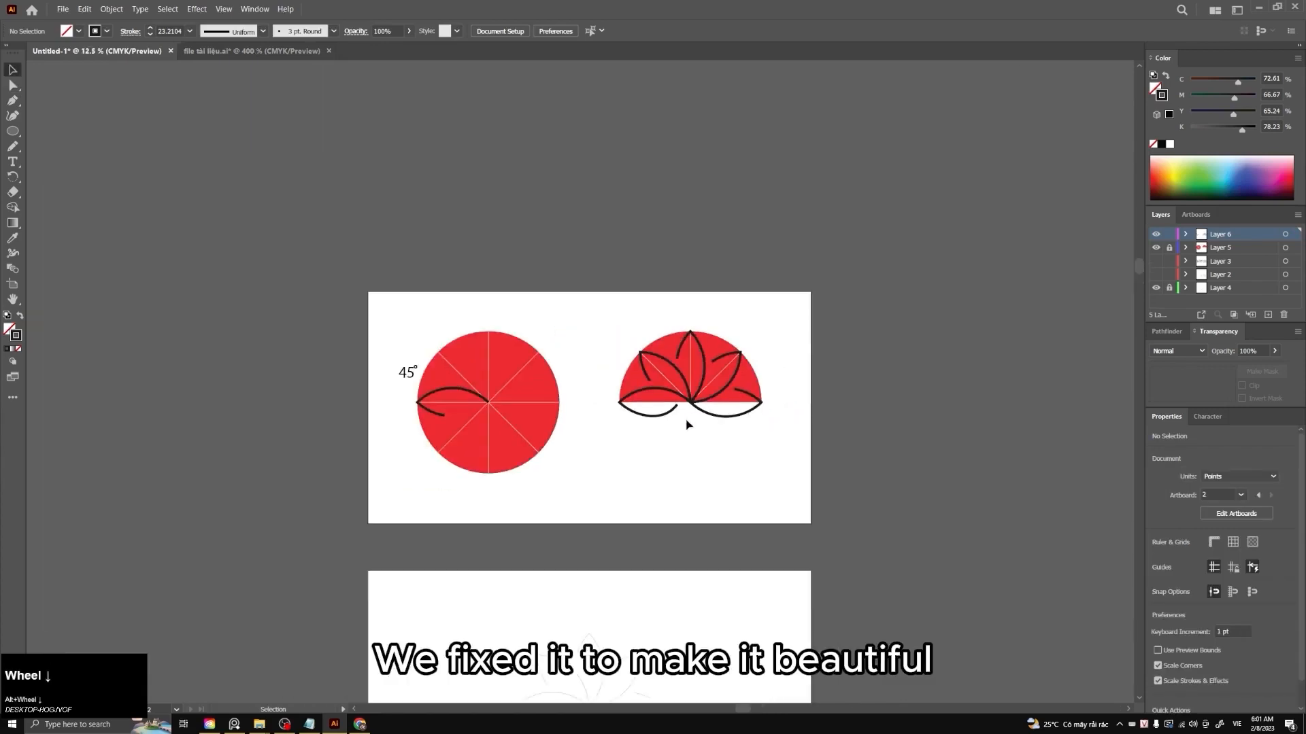
pyautogui.scroll(3, 714, 408)
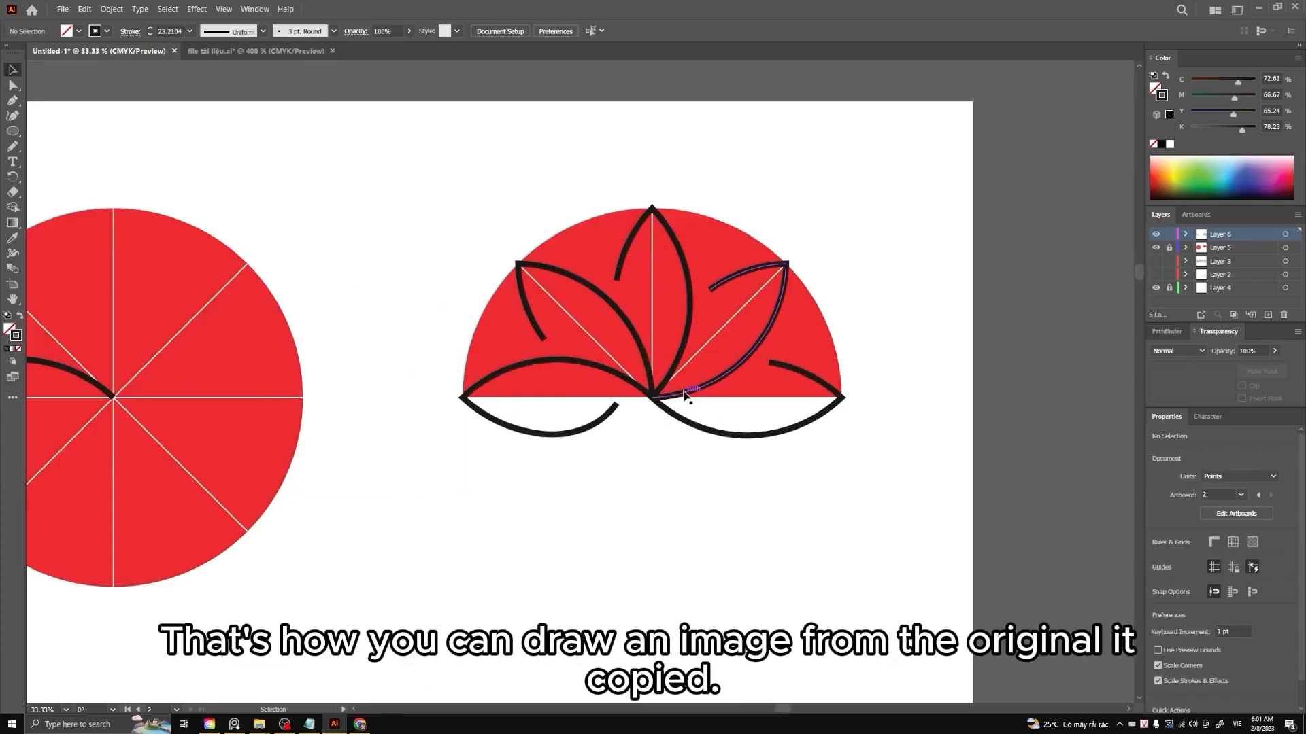